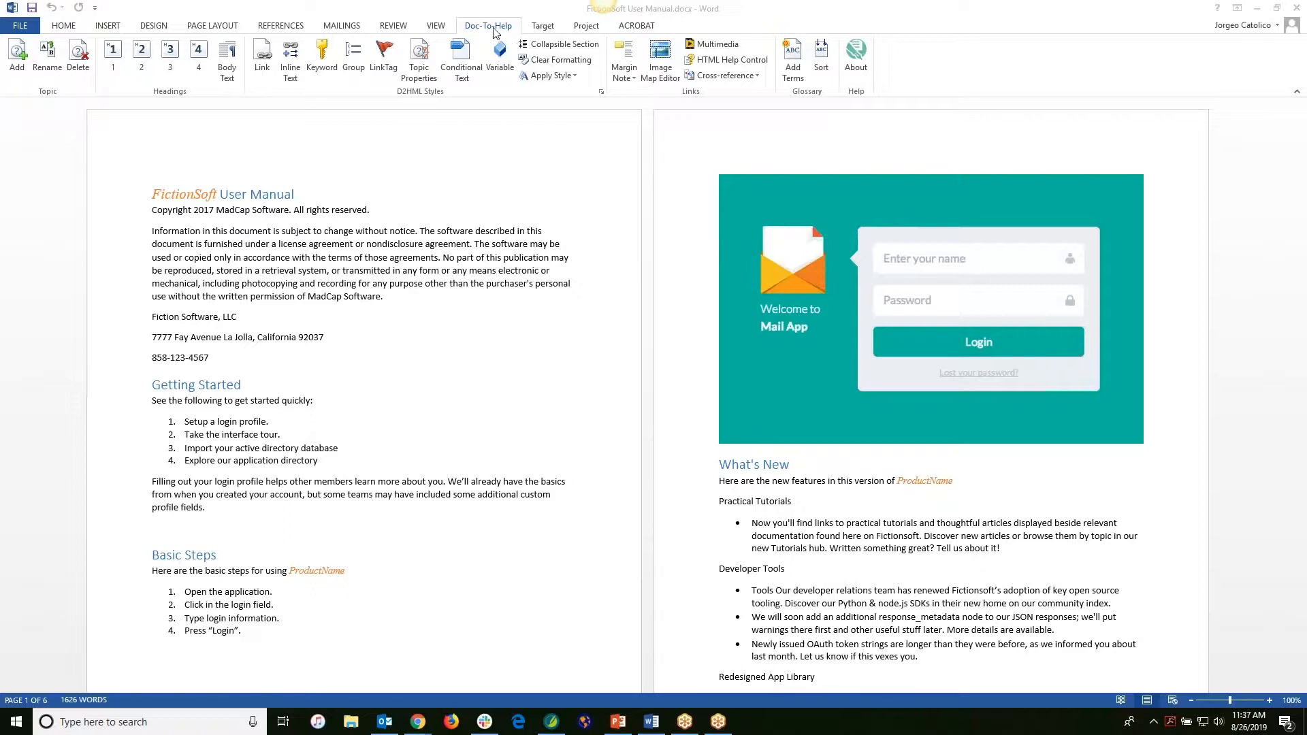
Step: Show the Doc-To-Help project panel for the manual and look at the document import location options without importing anything
{"action": "left_click", "coordinate": [541, 28]}
{"action": "left_click", "coordinate": [579, 31]}
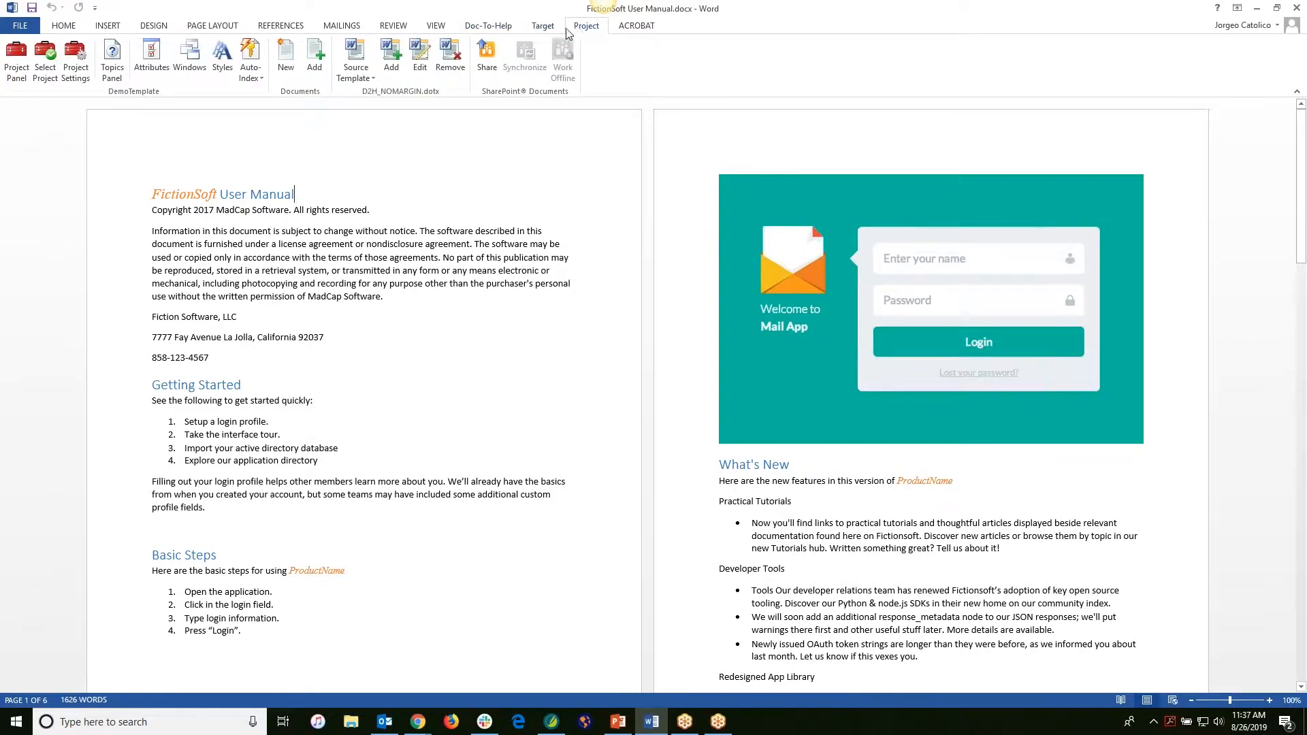
{"action": "left_click", "coordinate": [10, 54]}
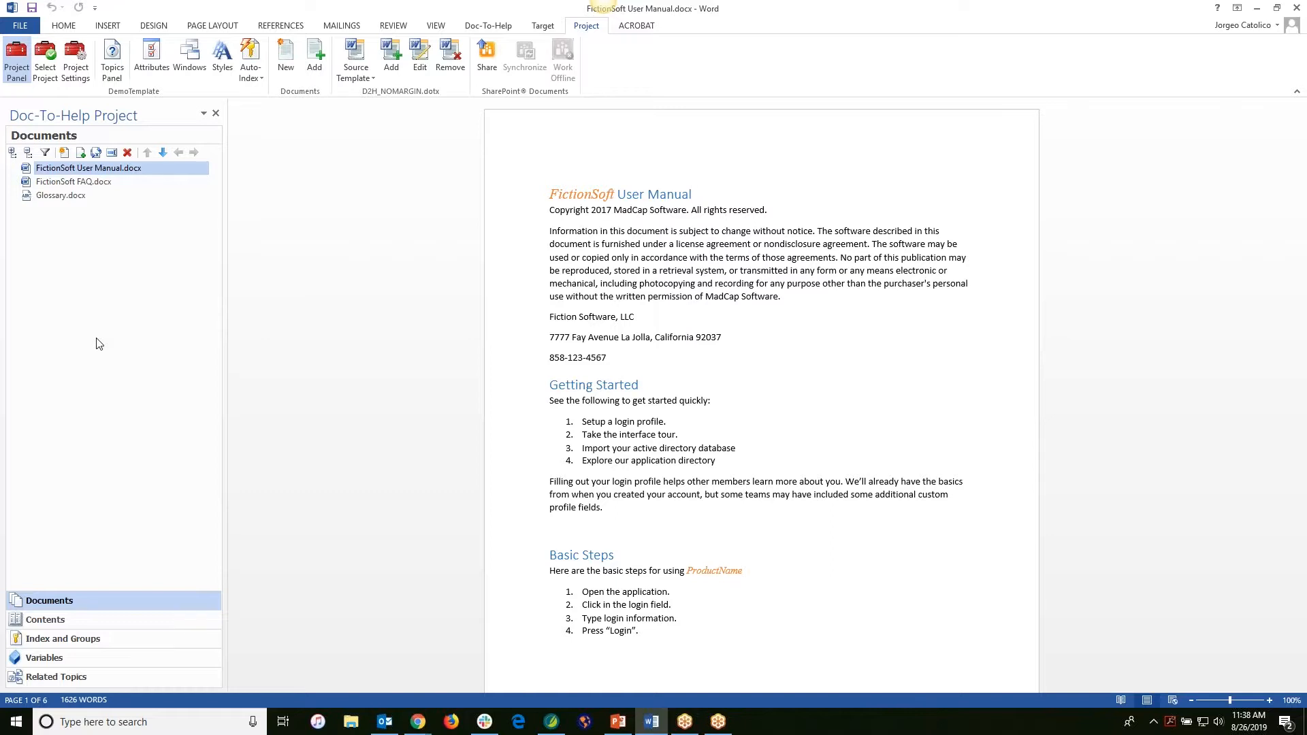
{"action": "left_click", "coordinate": [79, 153]}
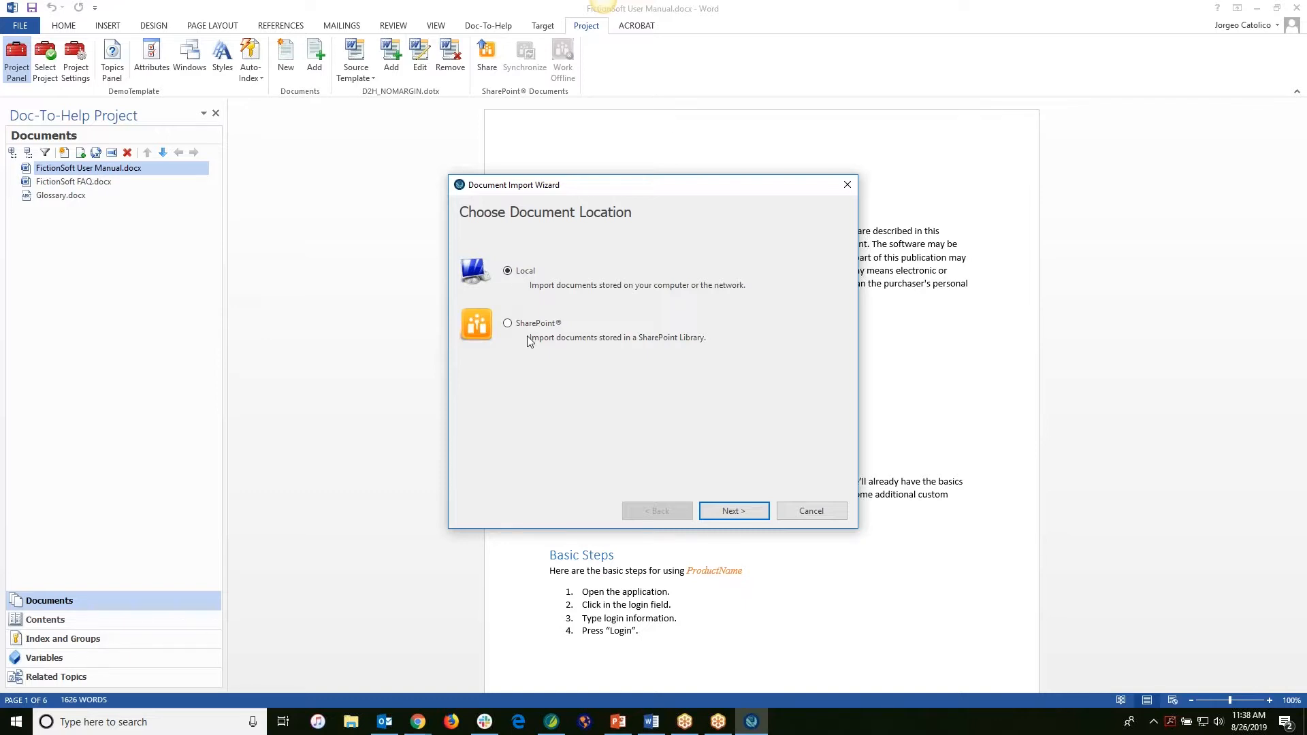
{"action": "left_click", "coordinate": [804, 512]}
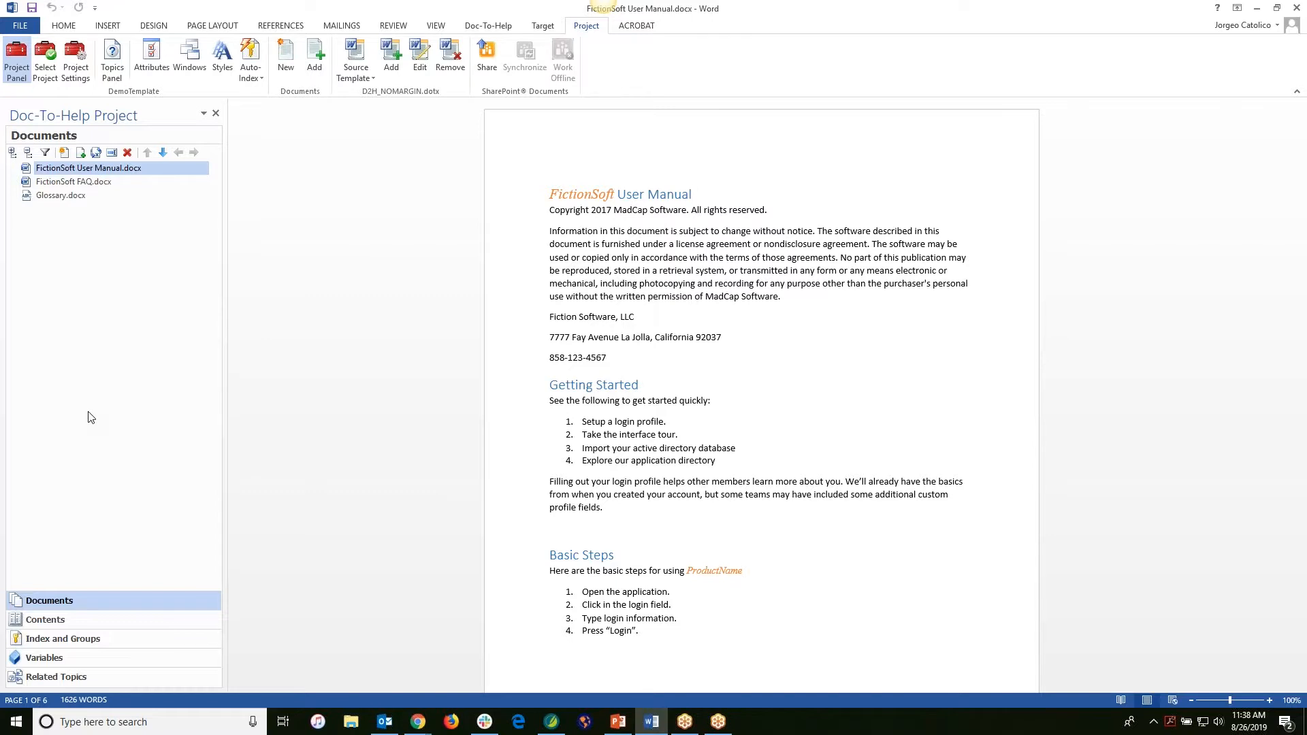
Step: In the project's table of contents, move the Basic Steps topic to the first position
{"action": "left_click", "coordinate": [137, 618]}
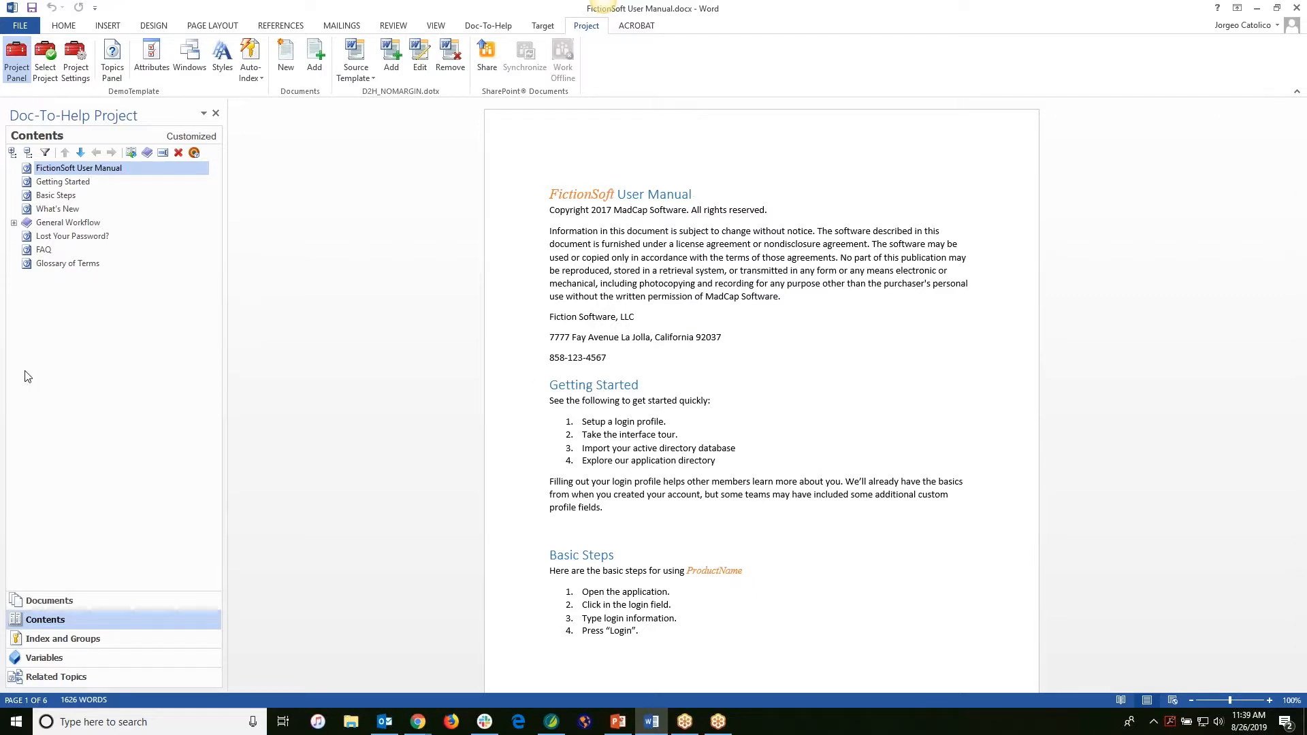
{"action": "left_click", "coordinate": [56, 196]}
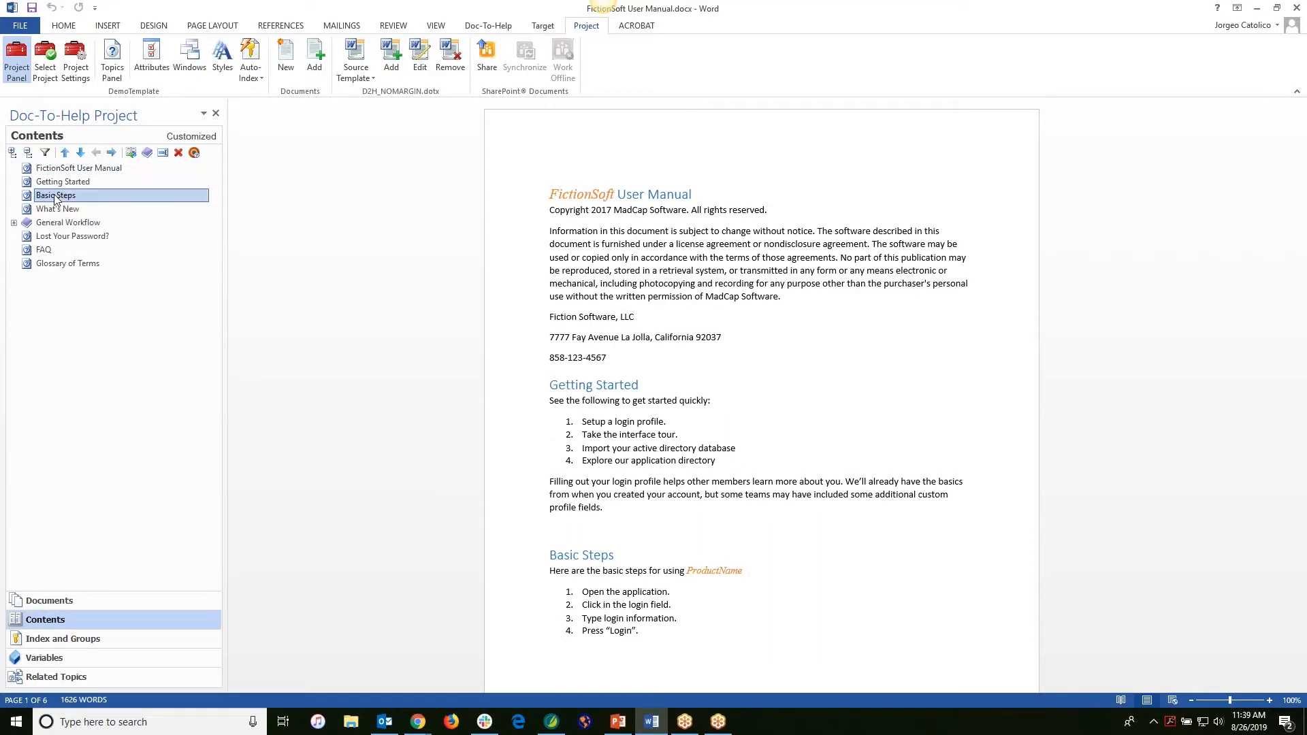
{"action": "left_click", "coordinate": [66, 152]}
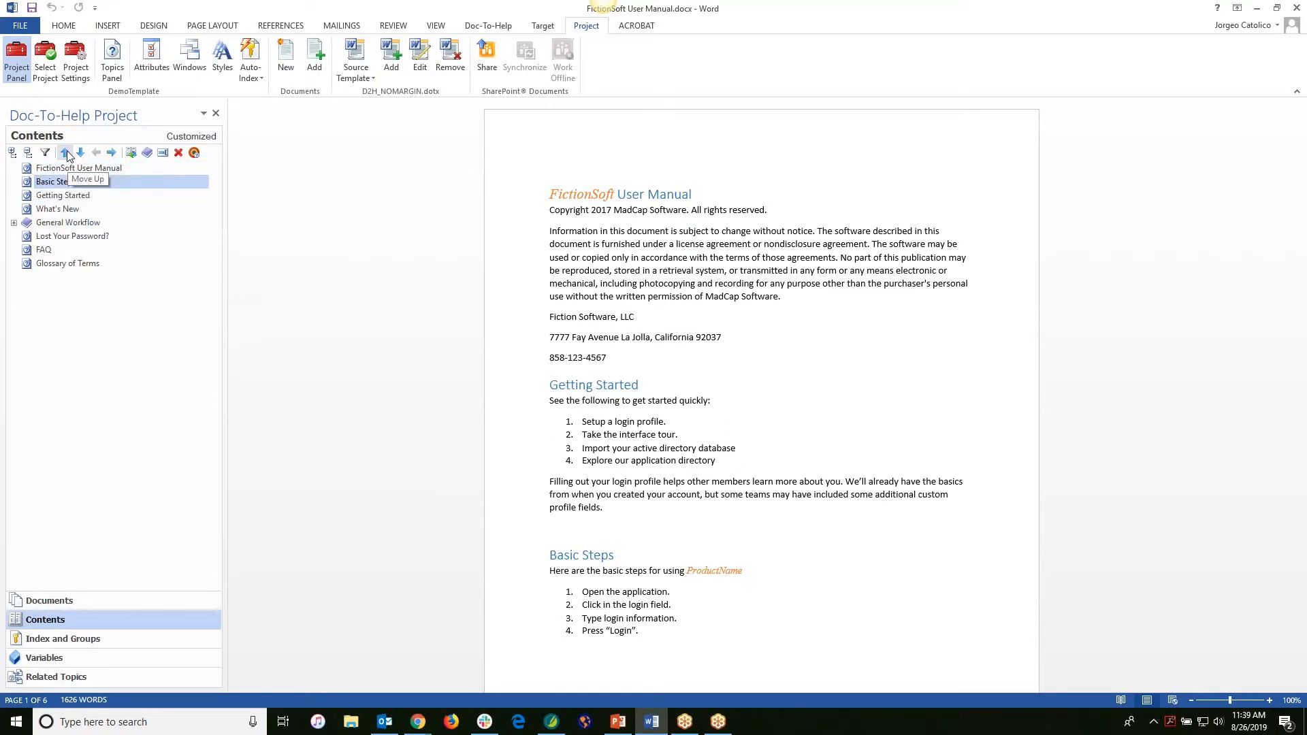
{"action": "left_click", "coordinate": [65, 153]}
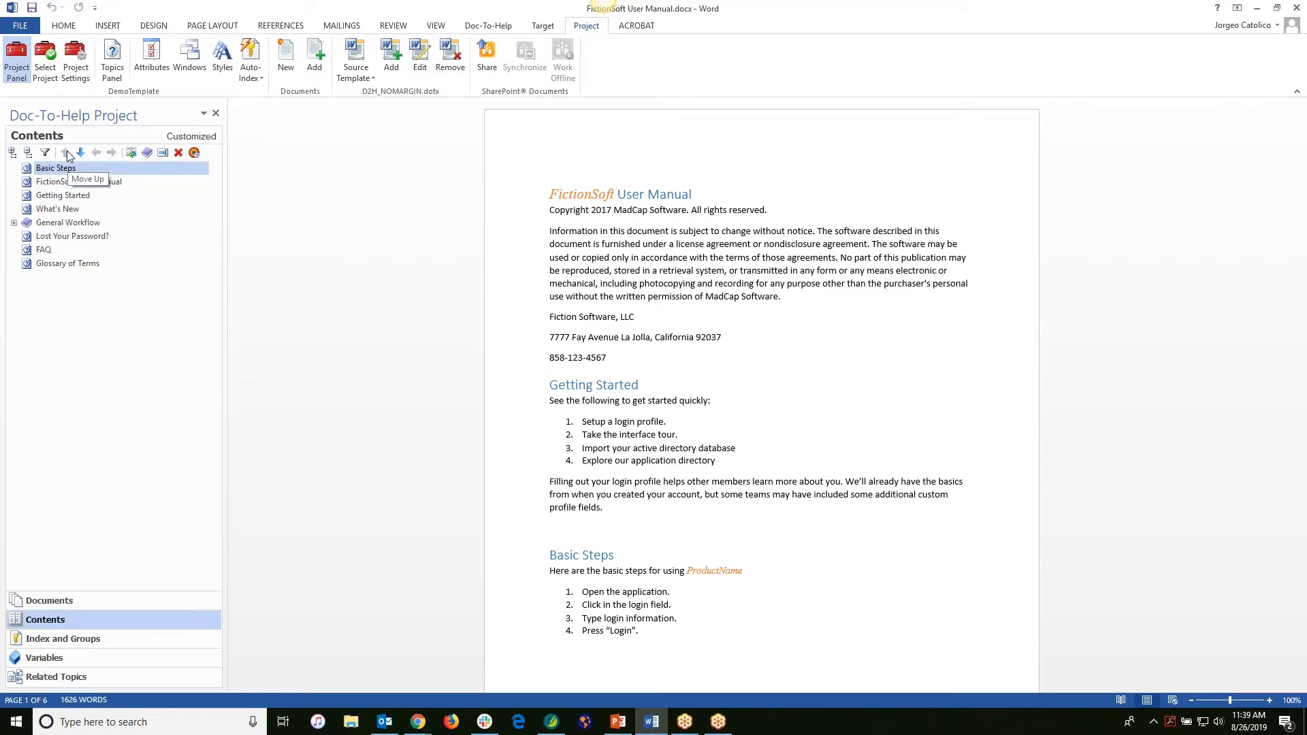
Step: Go to the What's New topic from the table of contents, return to the document's start and select Basic Steps
{"action": "left_click", "coordinate": [54, 210]}
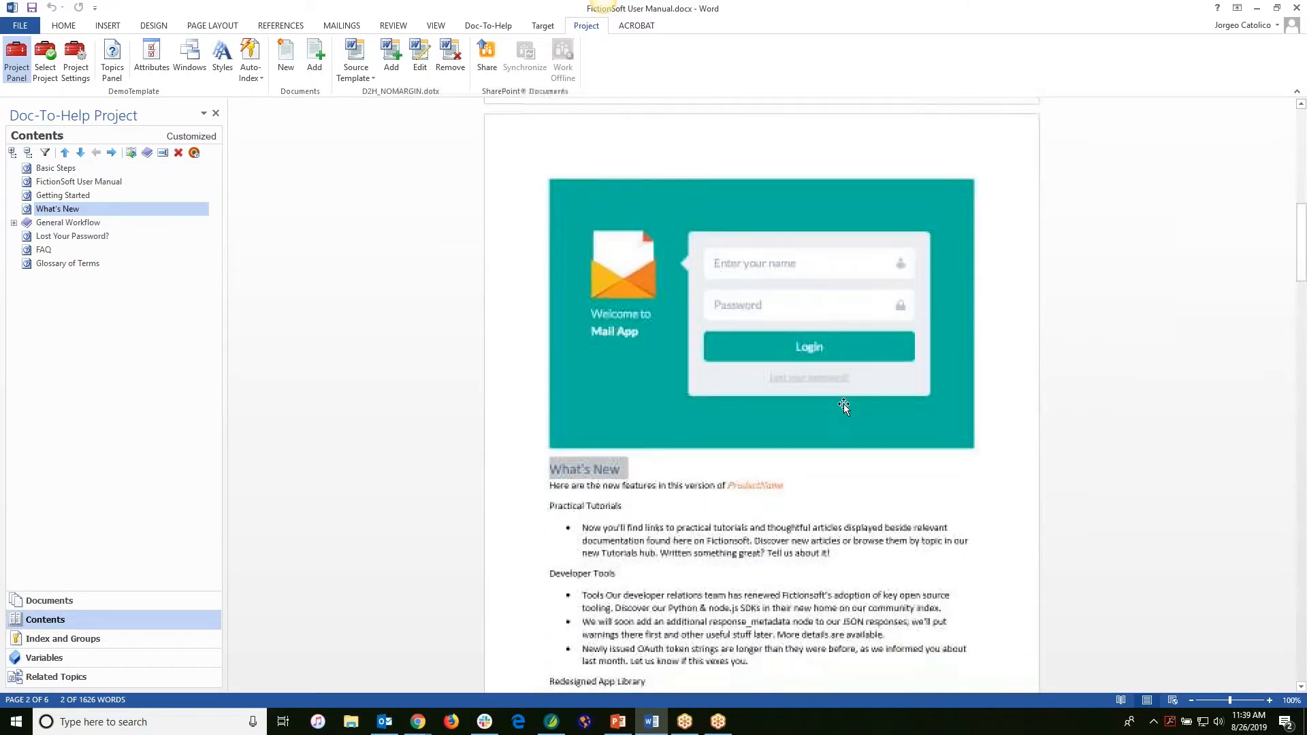
{"action": "scroll", "coordinate": [844, 403], "scroll_direction": "up", "scroll_amount": 15}
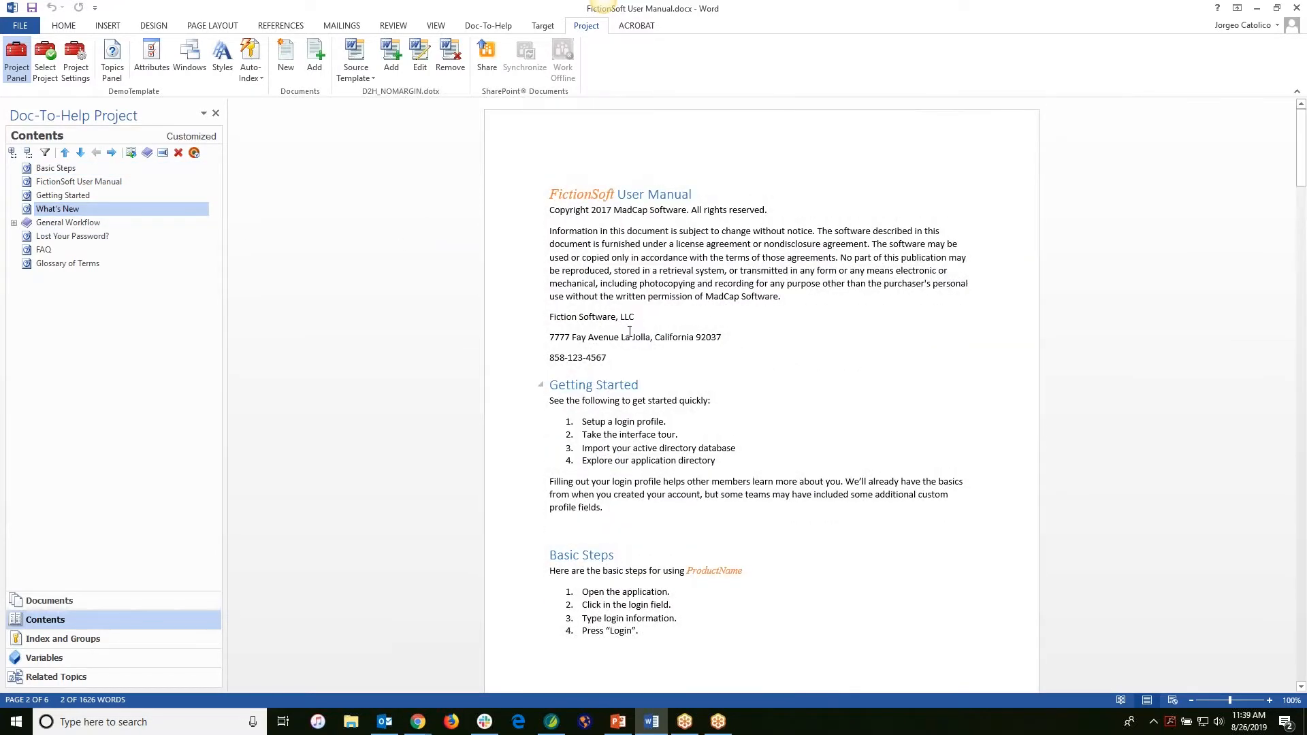
{"action": "left_click", "coordinate": [55, 170]}
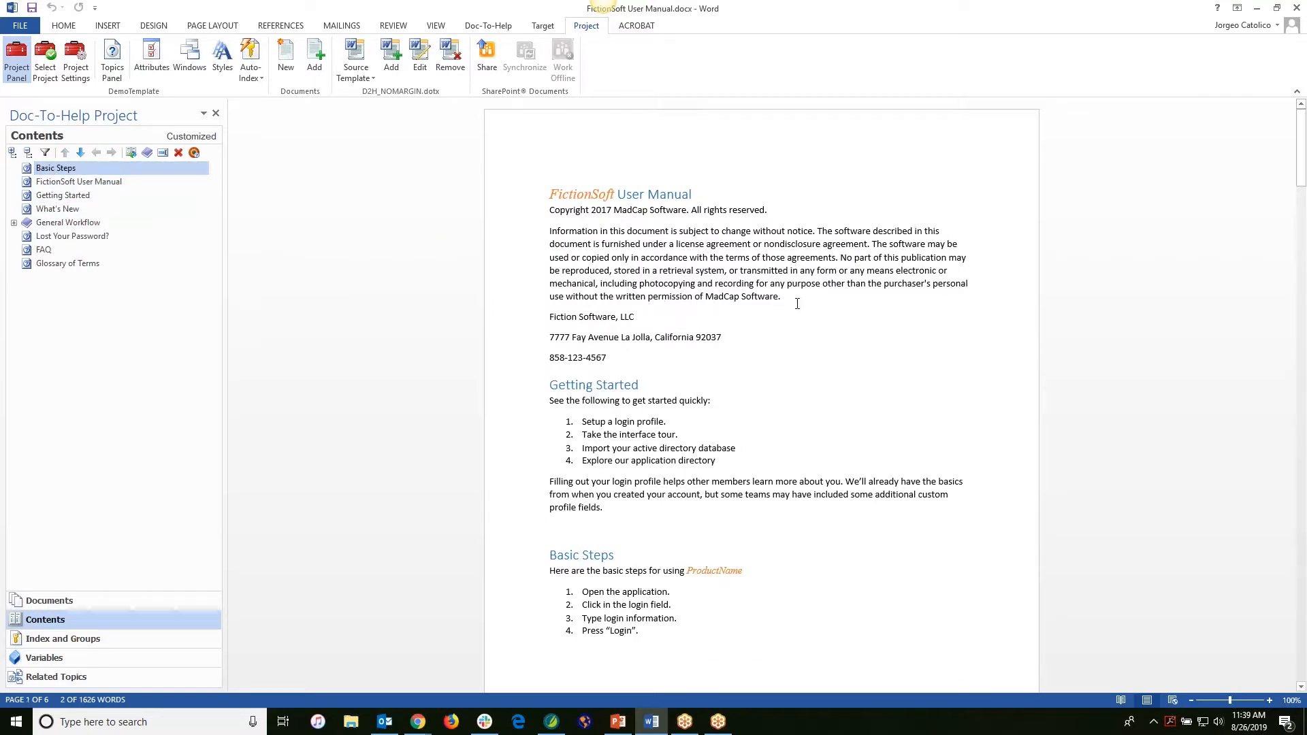
Step: Apply green text styling to "MadCap Software" at the end of the copyright paragraph and check the Getting Started heading's style
{"action": "left_click_drag", "start_coordinate": [776, 296], "coordinate": [747, 299]}
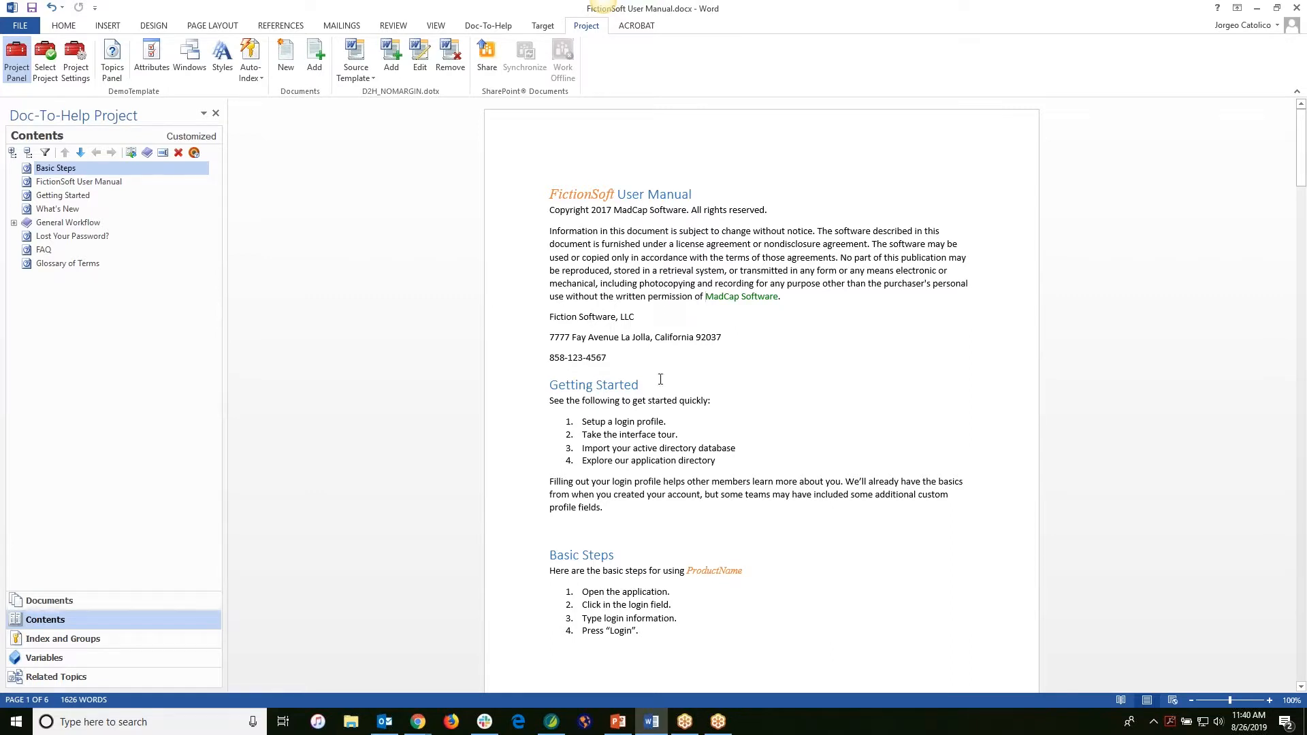
{"action": "left_click", "coordinate": [639, 384]}
{"action": "left_click", "coordinate": [64, 25]}
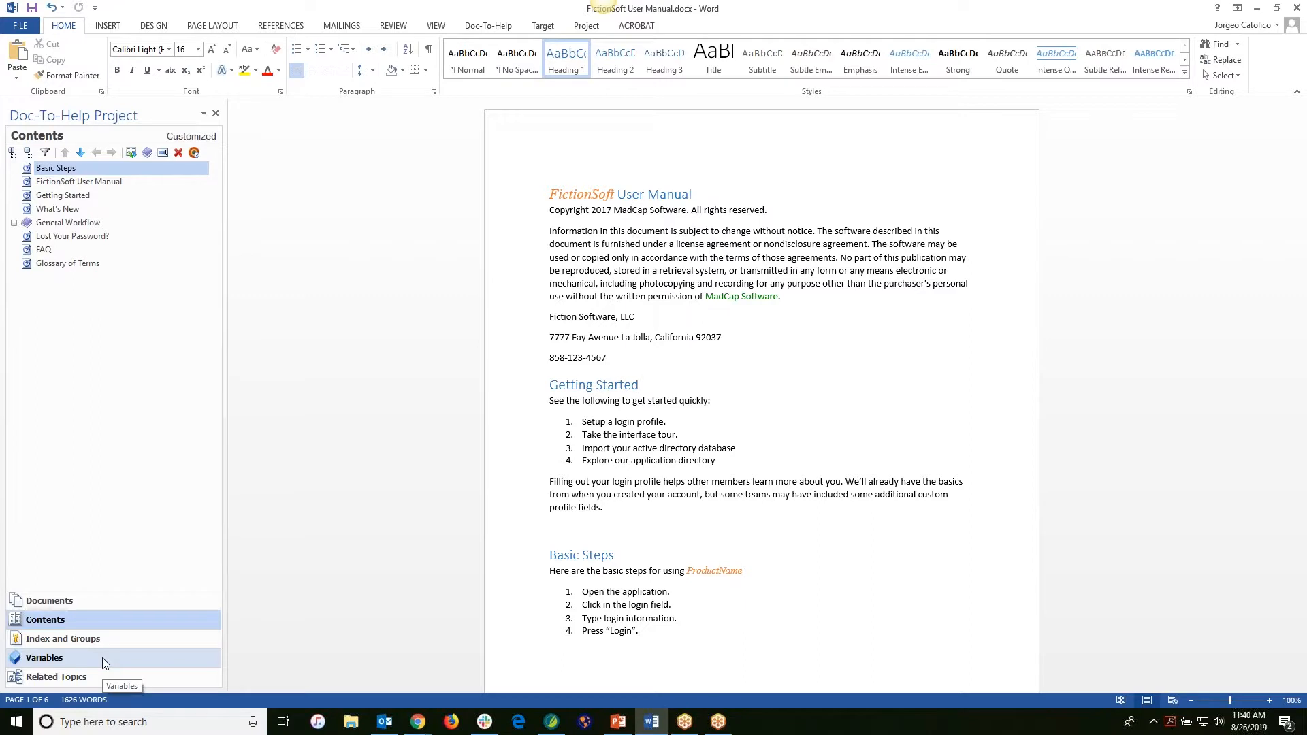
{"action": "left_click", "coordinate": [497, 27]}
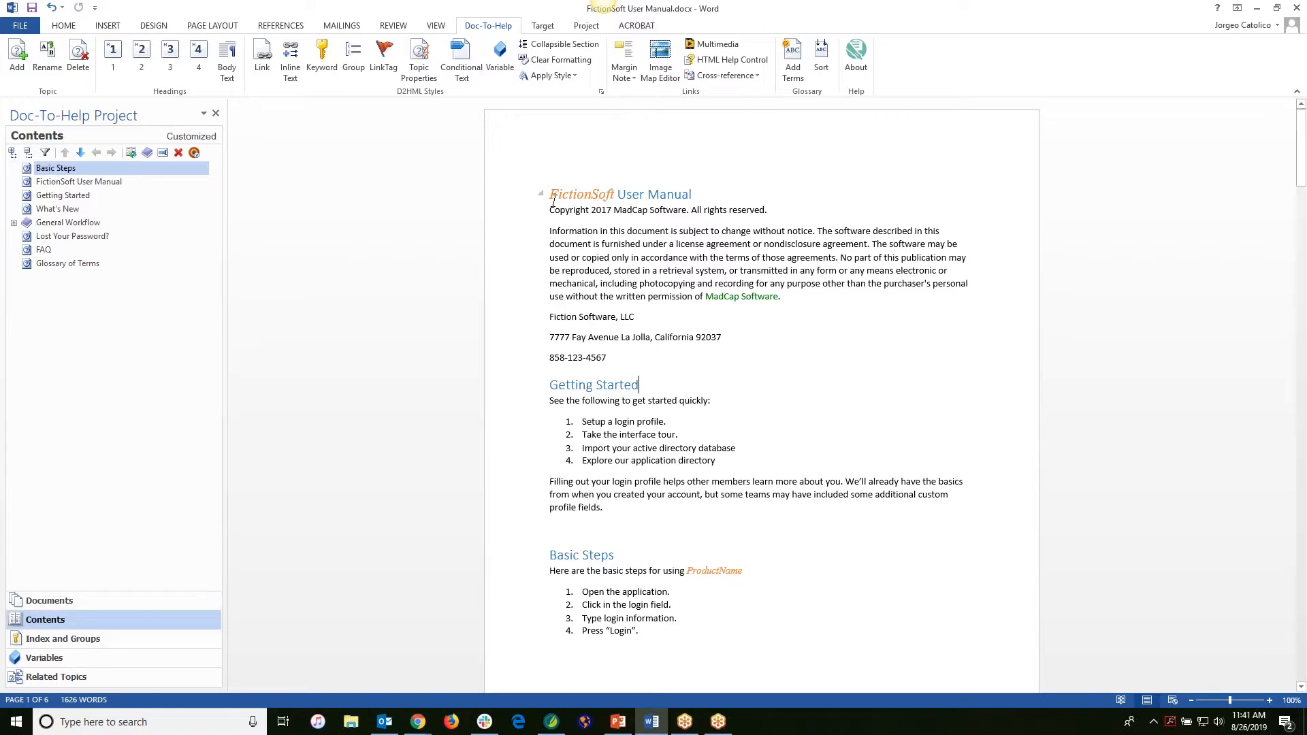
Step: Change the definition of the ProductName text variable to Doc-To-Help
{"action": "left_click", "coordinate": [59, 660]}
{"action": "mouse_move", "coordinate": [72, 360]}
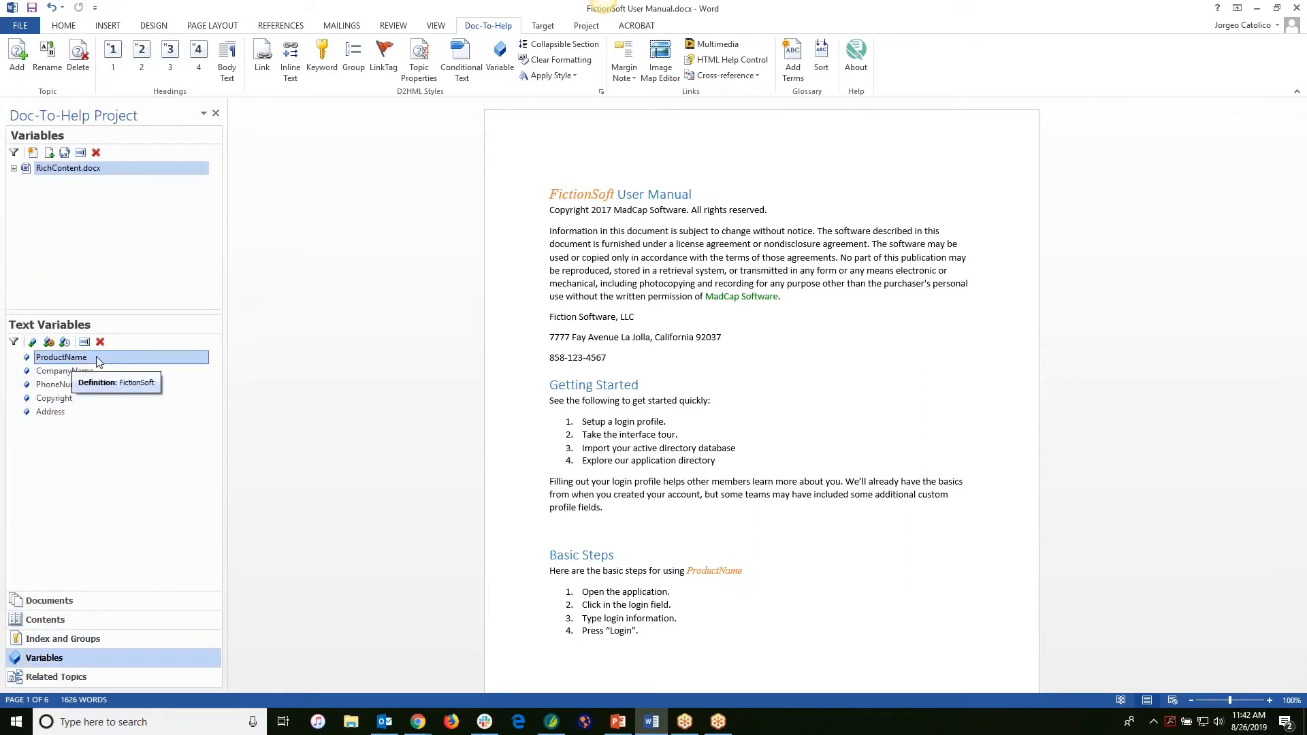
{"action": "right_click", "coordinate": [98, 361]}
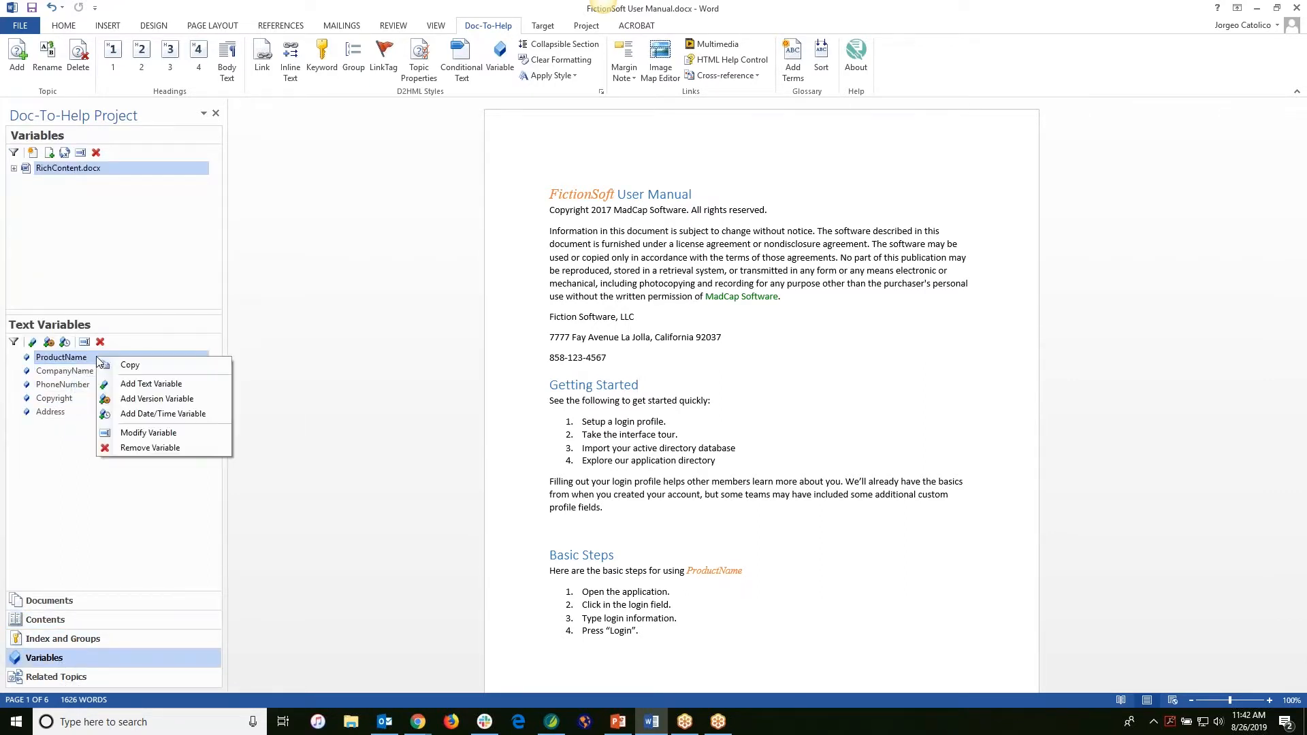
{"action": "left_click", "coordinate": [133, 433]}
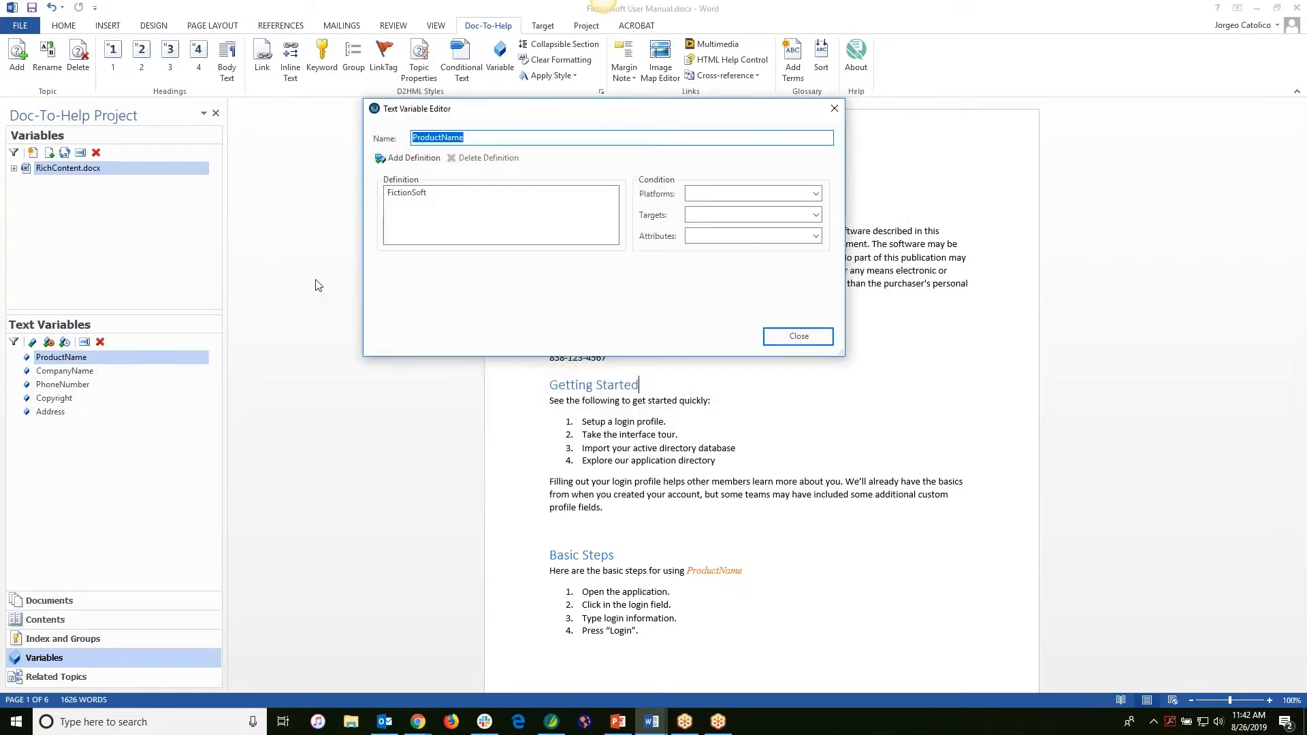
{"action": "left_click_drag", "start_coordinate": [458, 195], "coordinate": [374, 197]}
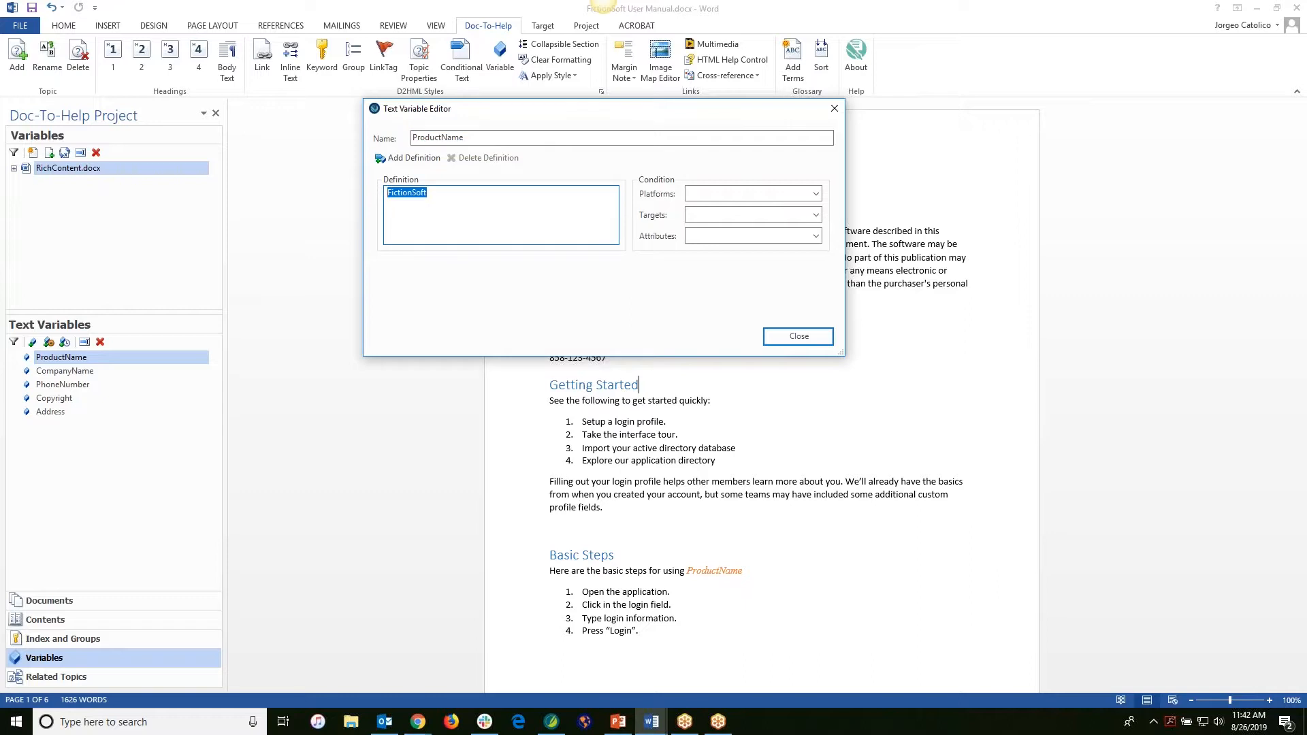
{"action": "type", "text": "Doc-To-Help"}
{"action": "left_click", "coordinate": [823, 336]}
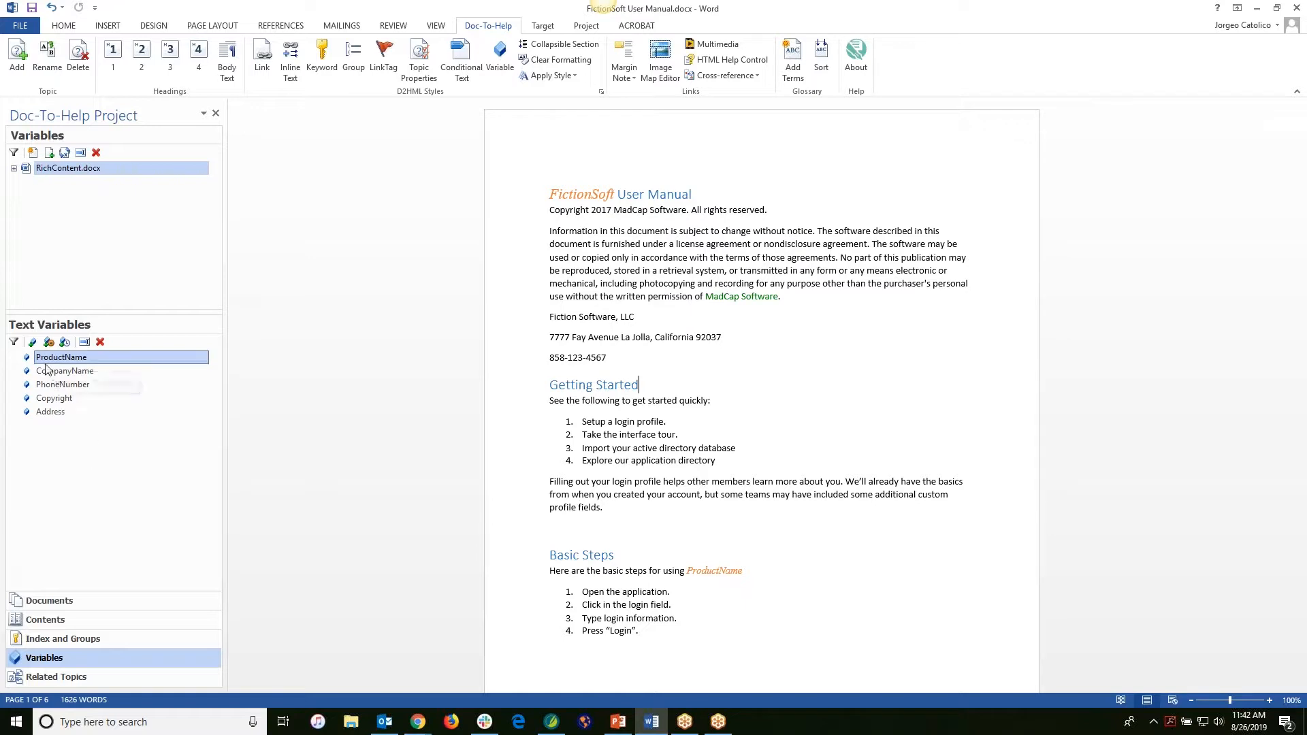
{"action": "mouse_move", "coordinate": [86, 405]}
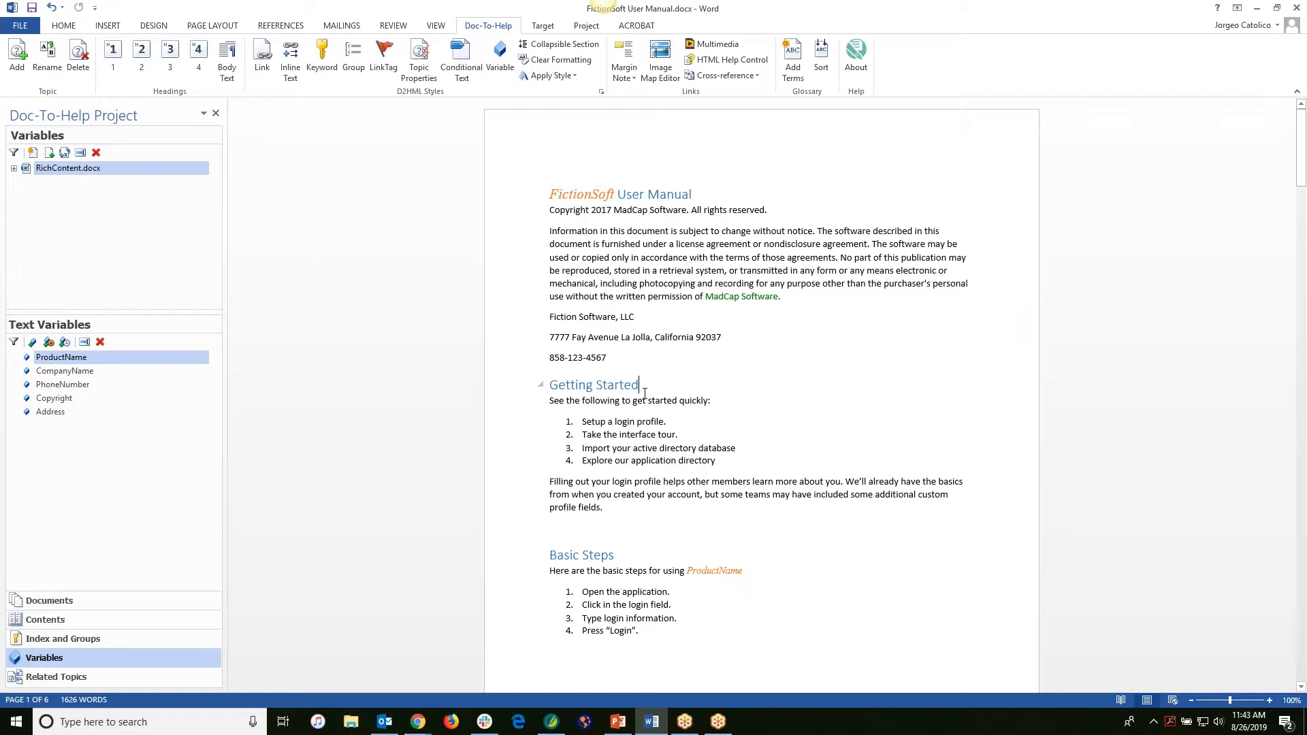
Step: Make the "Type login information." item under Basic Steps conditional text for the Beginner Manual target only
{"action": "scroll", "coordinate": [644, 393], "scroll_direction": "down", "scroll_amount": 3}
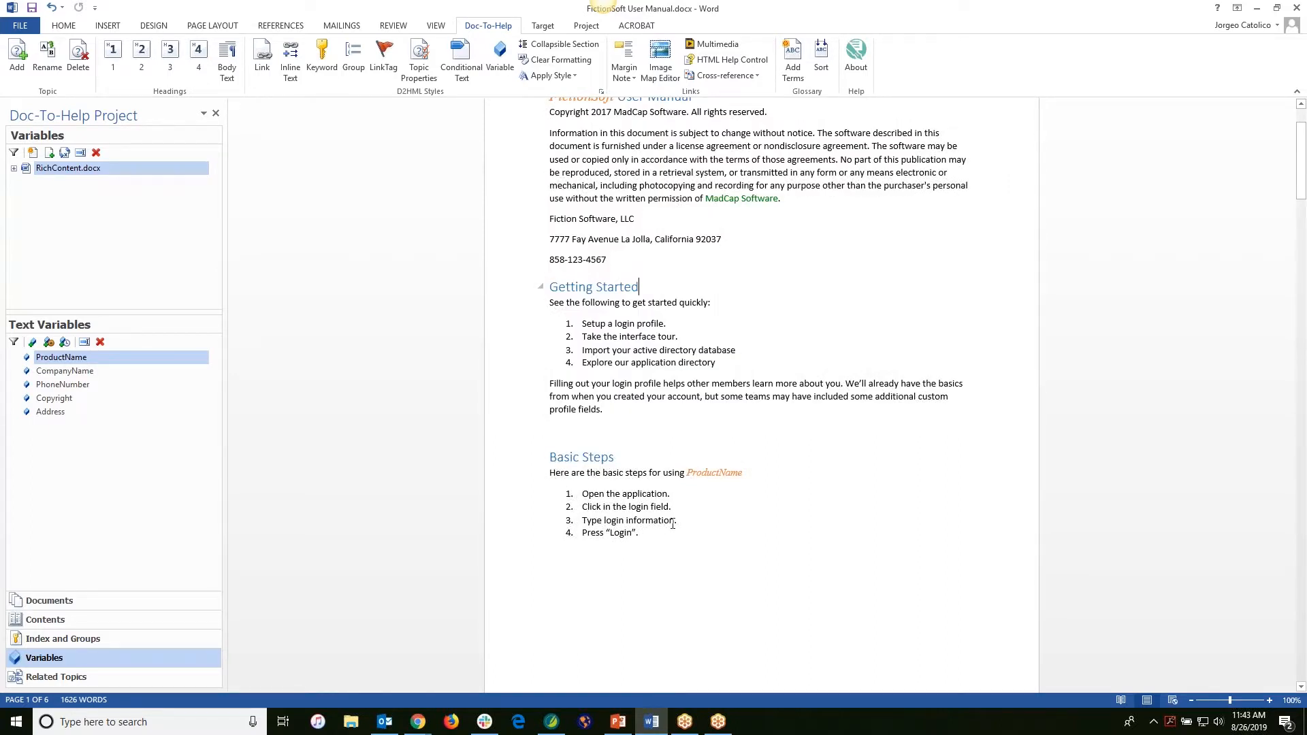
{"action": "left_click_drag", "start_coordinate": [692, 521], "coordinate": [582, 521]}
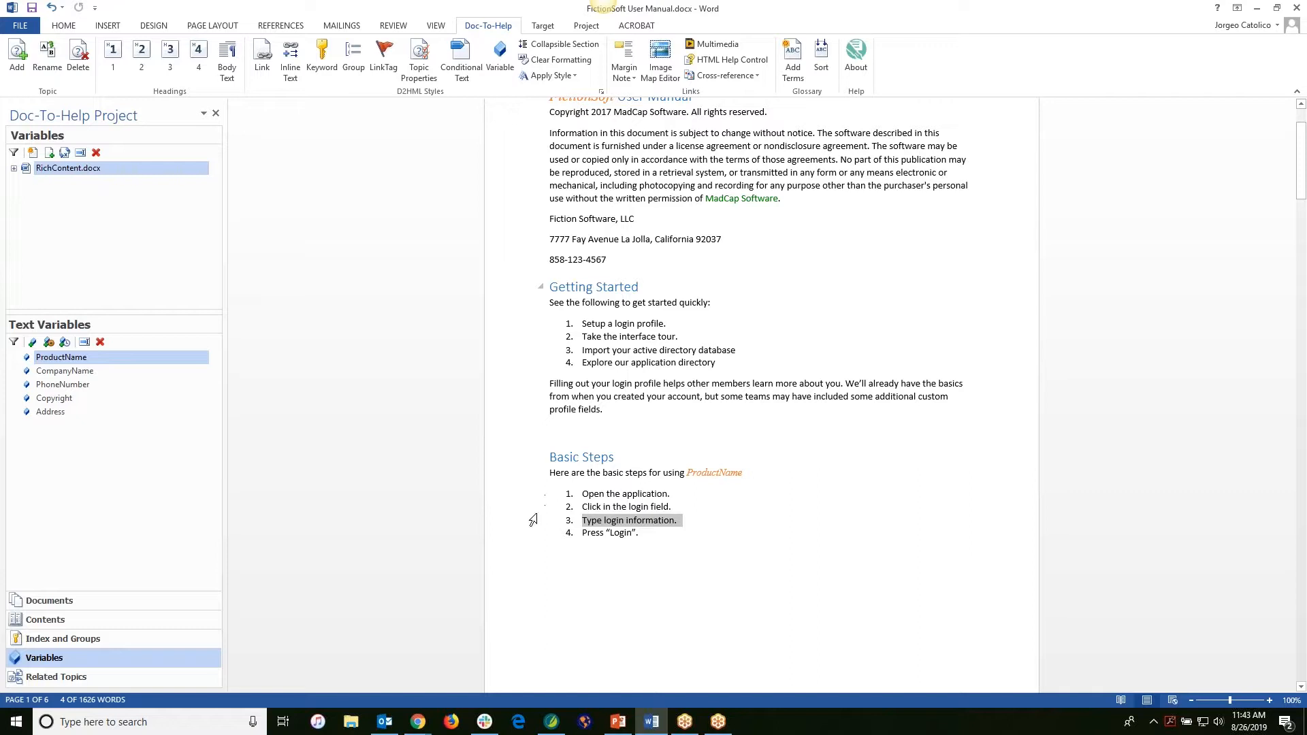
{"action": "left_click", "coordinate": [462, 68]}
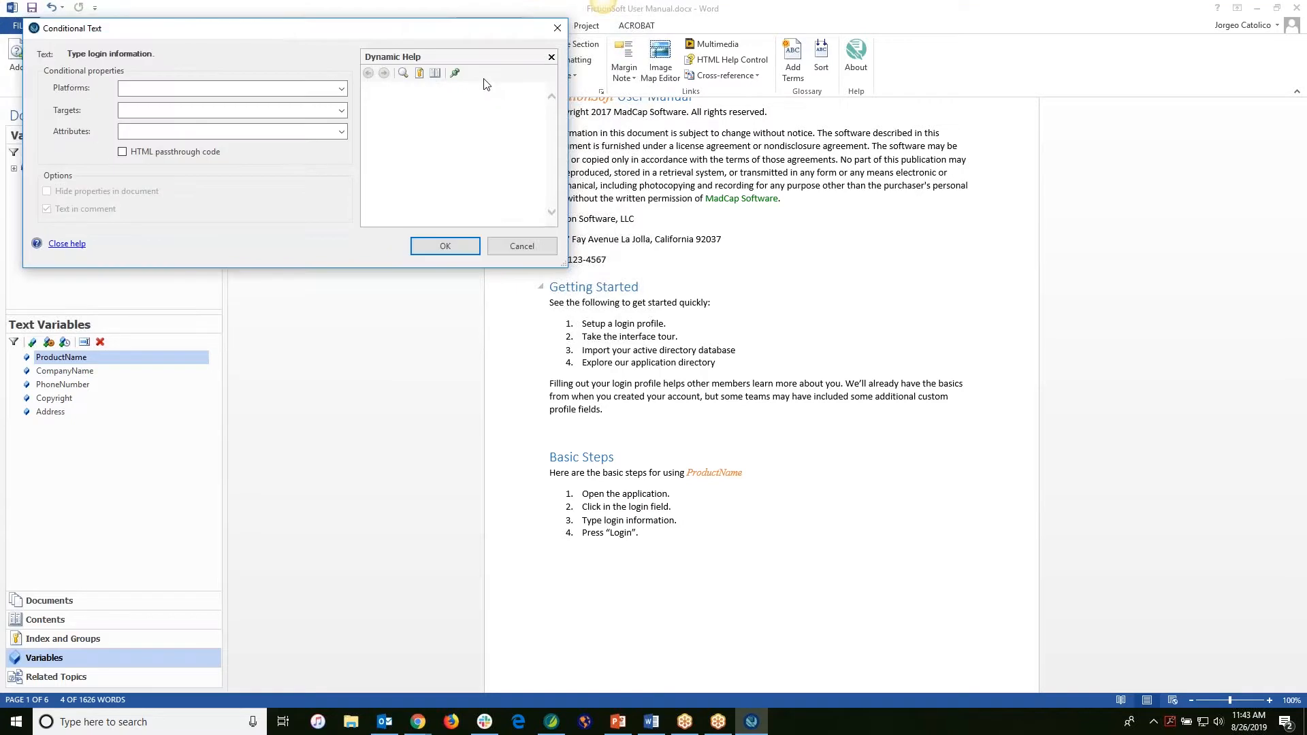
{"action": "left_click", "coordinate": [341, 111]}
{"action": "left_click", "coordinate": [138, 137]}
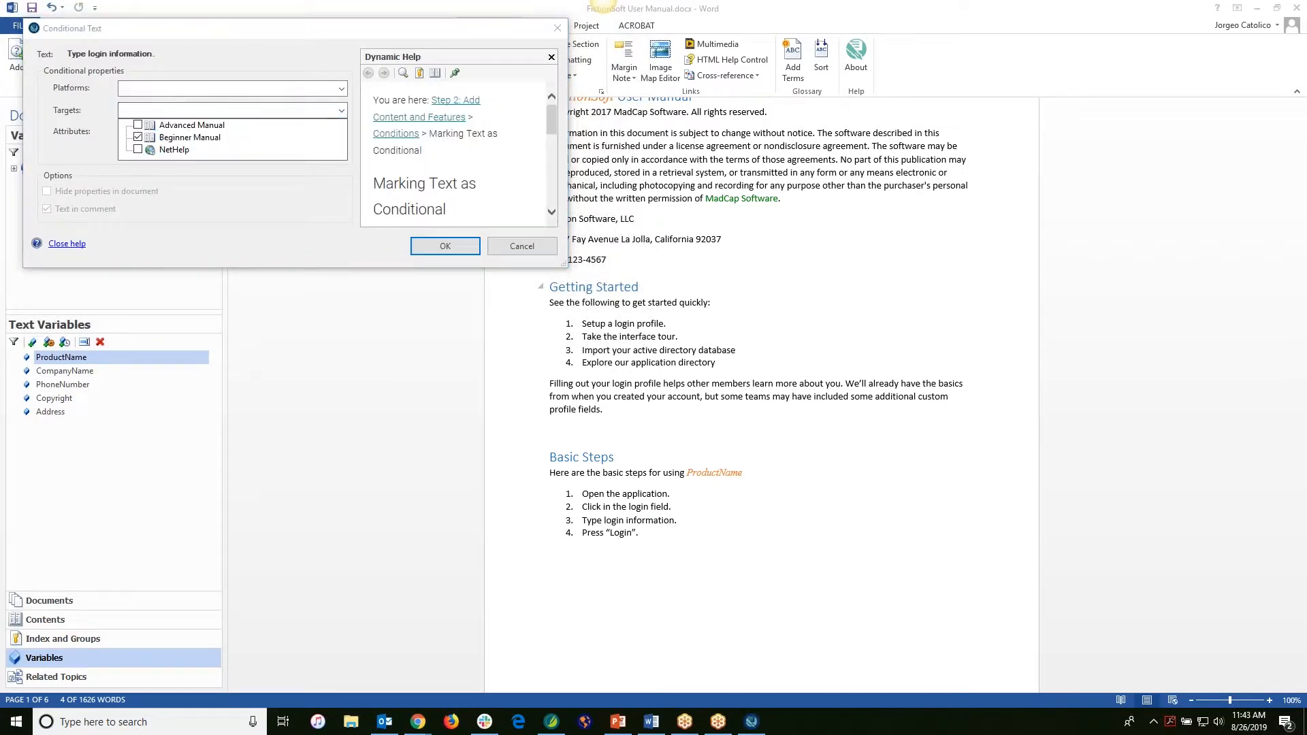
{"action": "left_click", "coordinate": [428, 248]}
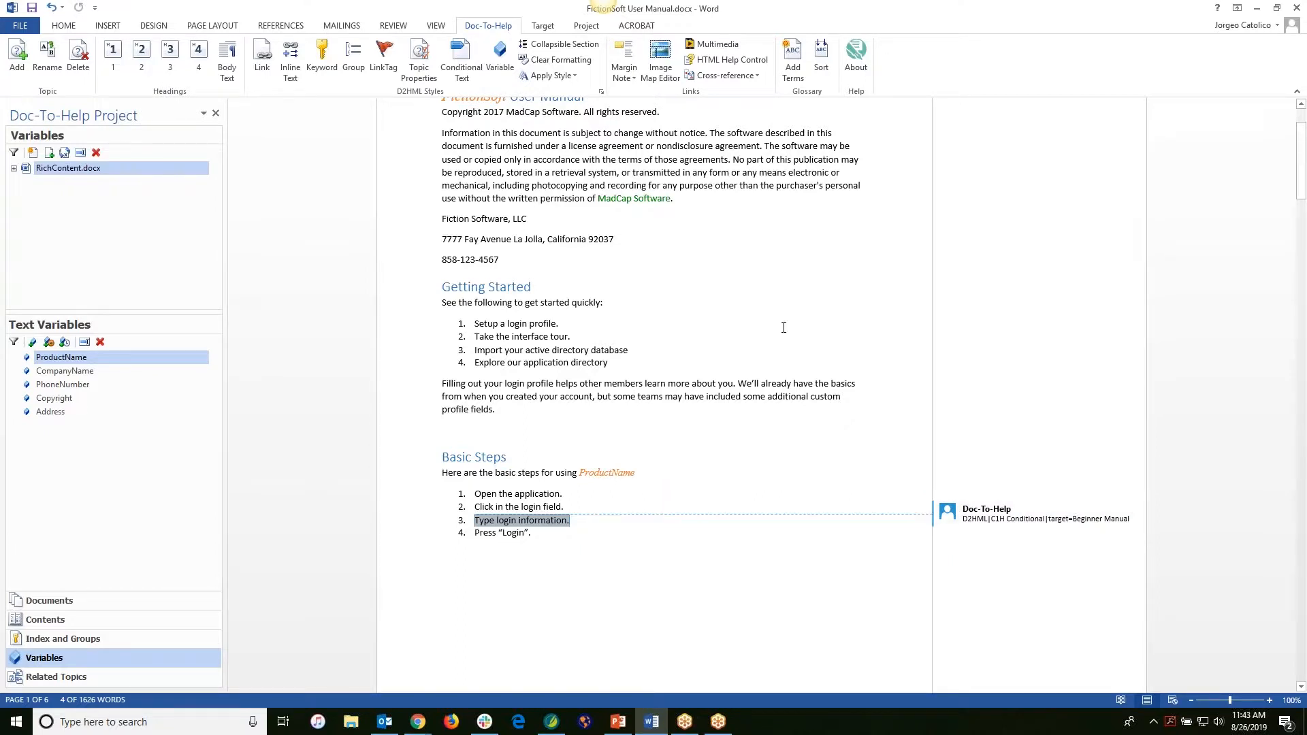
Step: Rebuild the Advanced Manual target from the saved document and view the generated manual through its contents page
{"action": "scroll", "coordinate": [780, 326], "scroll_direction": "up", "scroll_amount": 3}
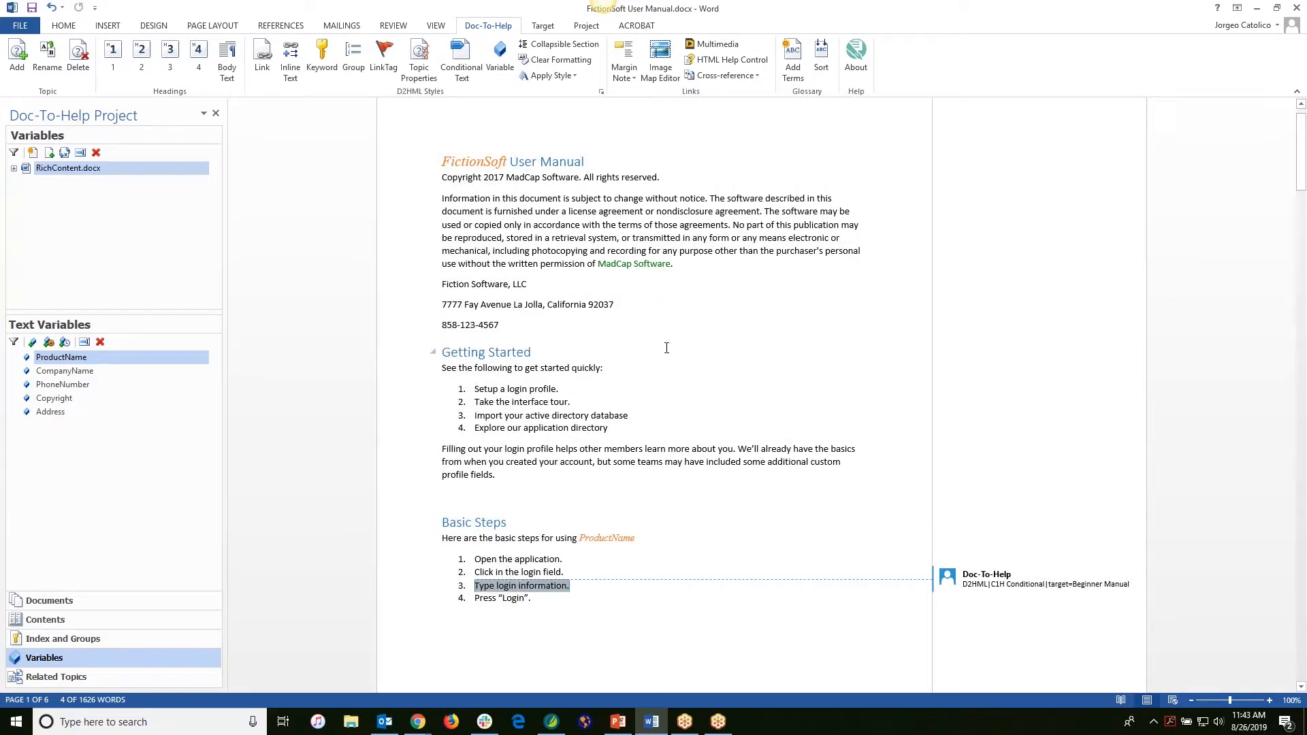
{"action": "left_click", "coordinate": [32, 8]}
{"action": "left_click", "coordinate": [543, 25]}
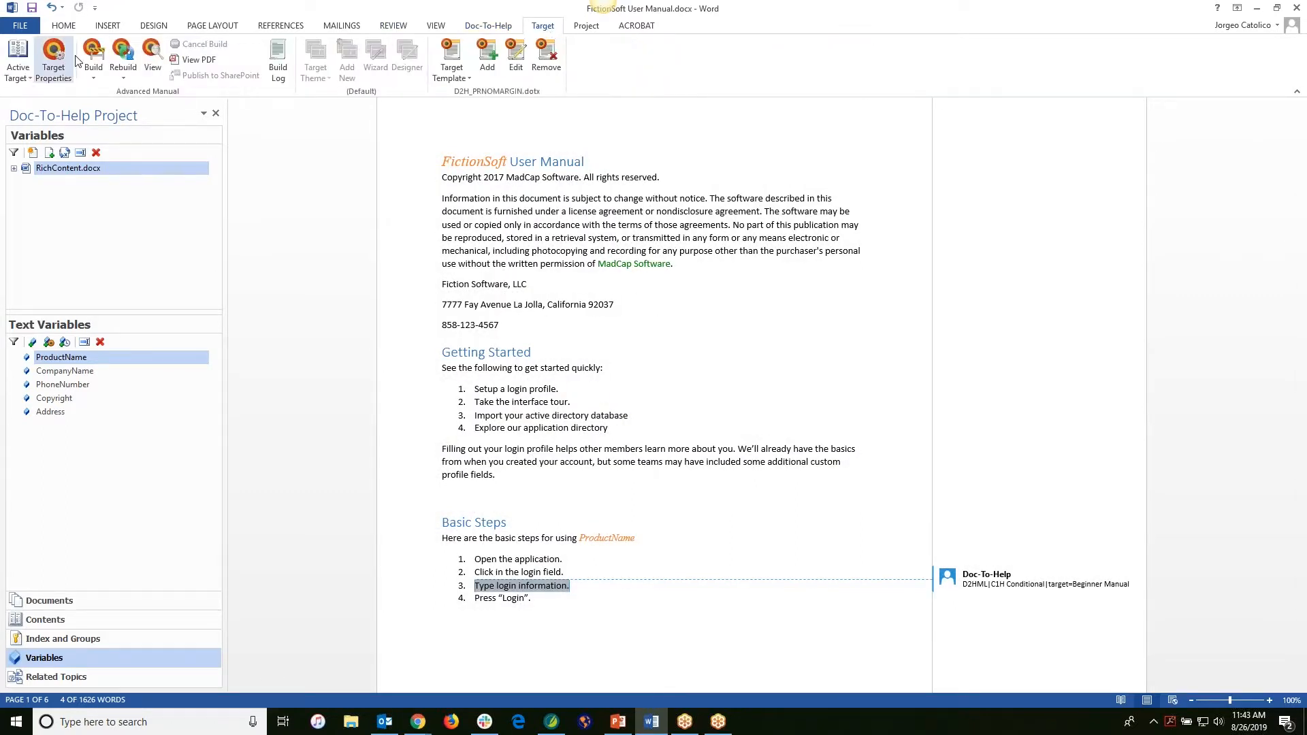
{"action": "left_click", "coordinate": [128, 58]}
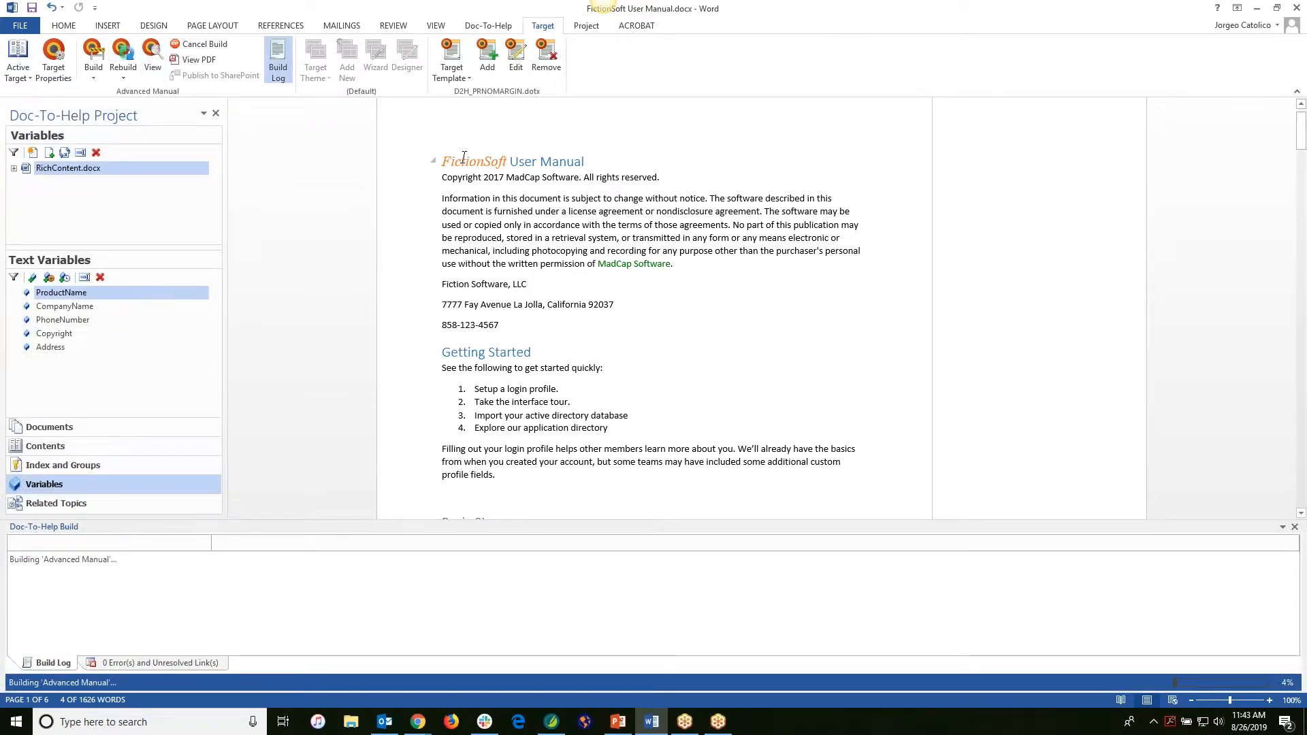
{"action": "left_click", "coordinate": [151, 422]}
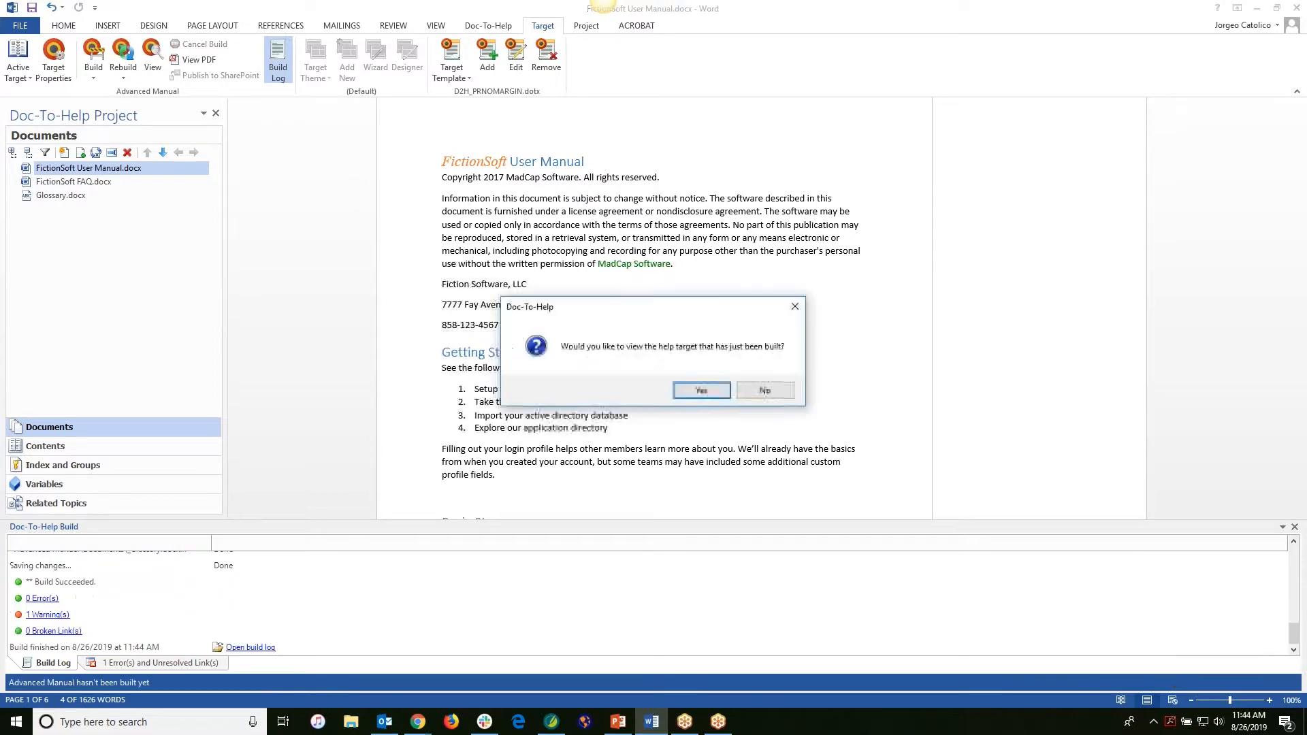
{"action": "left_click", "coordinate": [713, 397]}
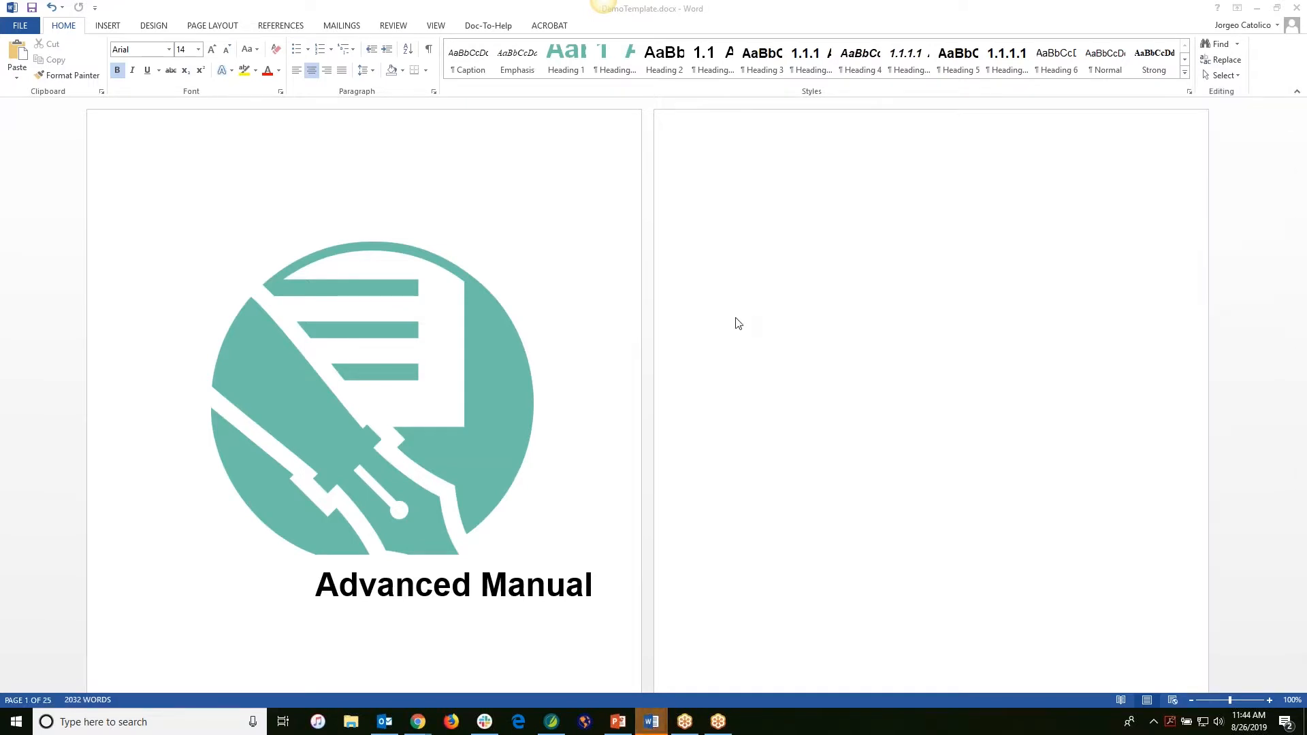
{"action": "scroll", "coordinate": [738, 323], "scroll_direction": "down", "scroll_amount": 8}
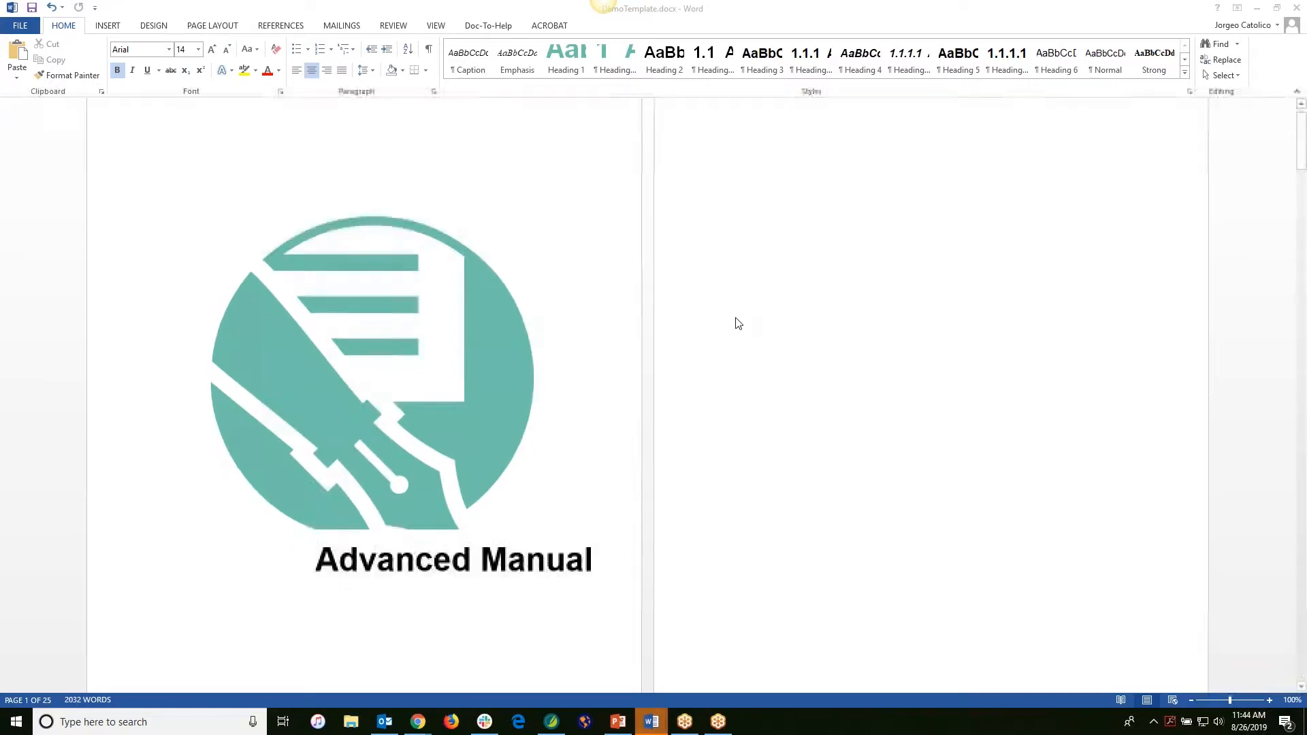
{"action": "scroll", "coordinate": [738, 328], "scroll_direction": "down", "scroll_amount": 5}
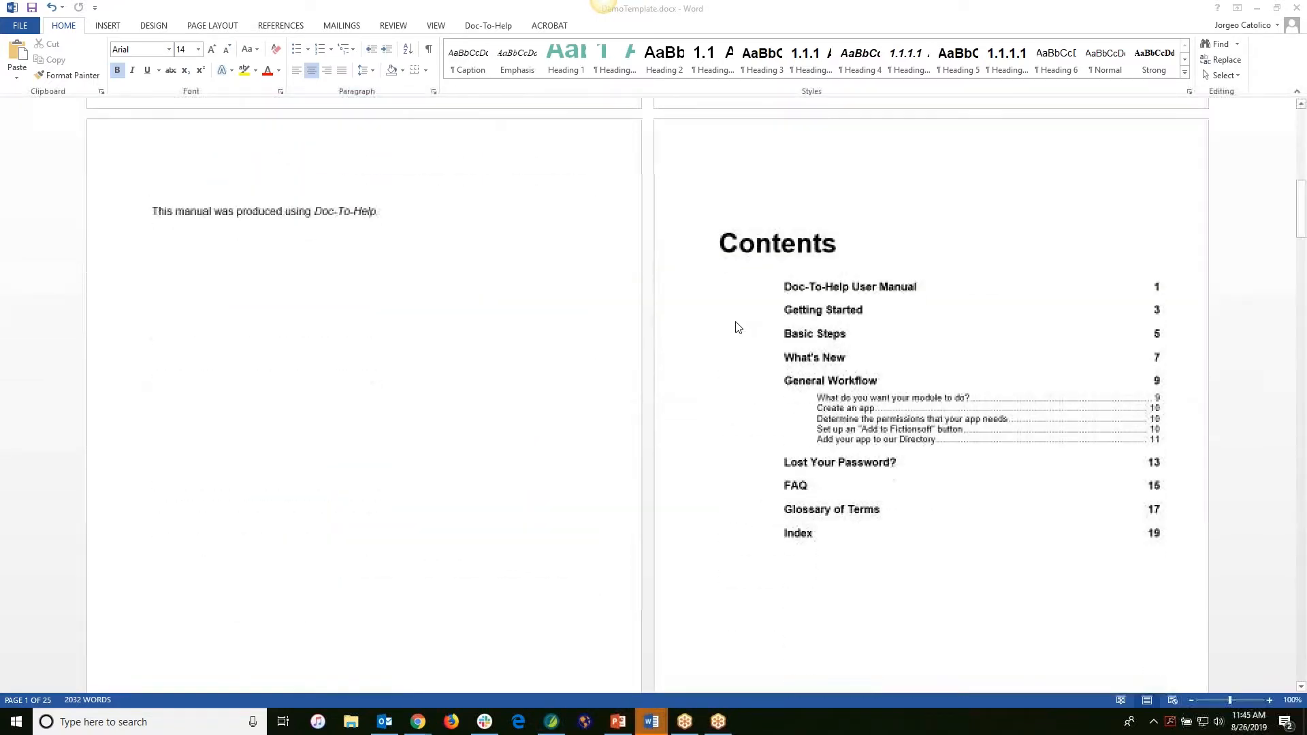
Step: Arrange the generated manual's window and the source document's window side by side for comparison
{"action": "left_click", "coordinate": [1276, 8]}
{"action": "left_click_drag", "start_coordinate": [481, 14], "coordinate": [1006, 19]}
{"action": "scroll", "coordinate": [920, 282], "scroll_direction": "down", "scroll_amount": 6}
{"action": "scroll", "coordinate": [920, 282], "scroll_direction": "up", "scroll_amount": 4}
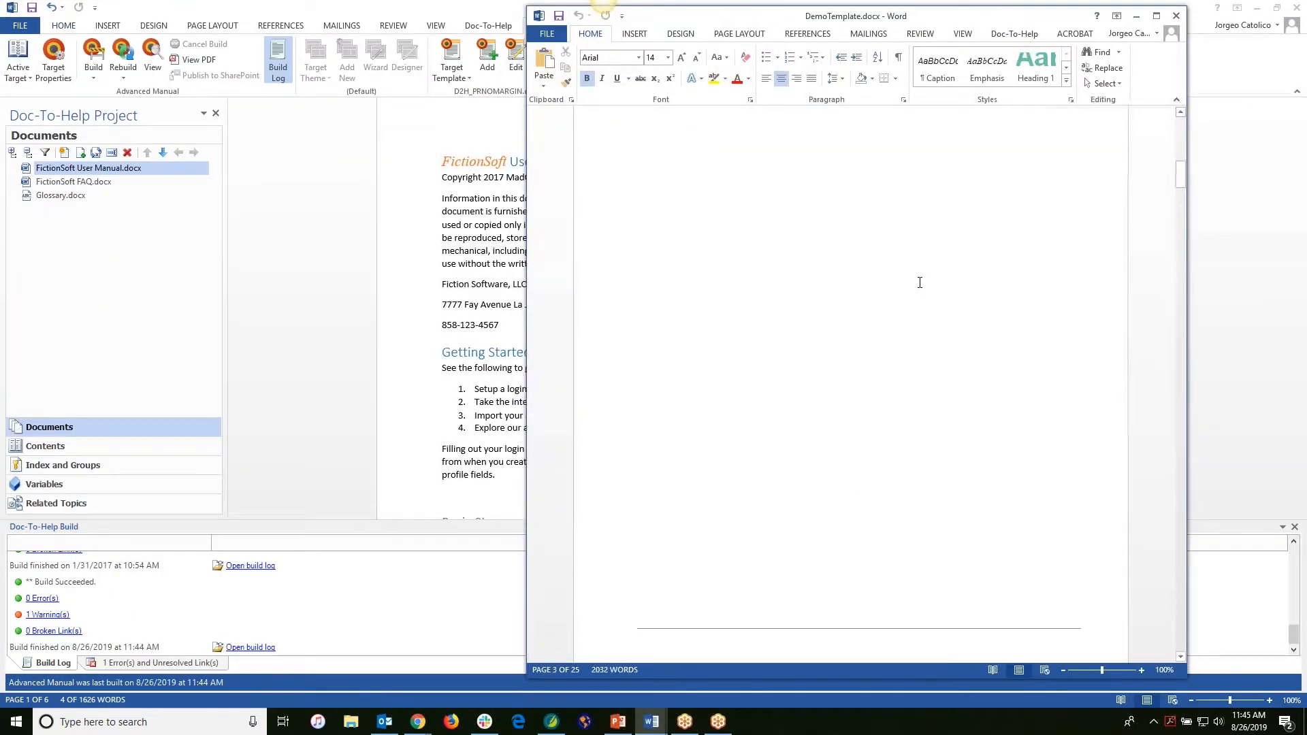
{"action": "left_click", "coordinate": [1276, 12]}
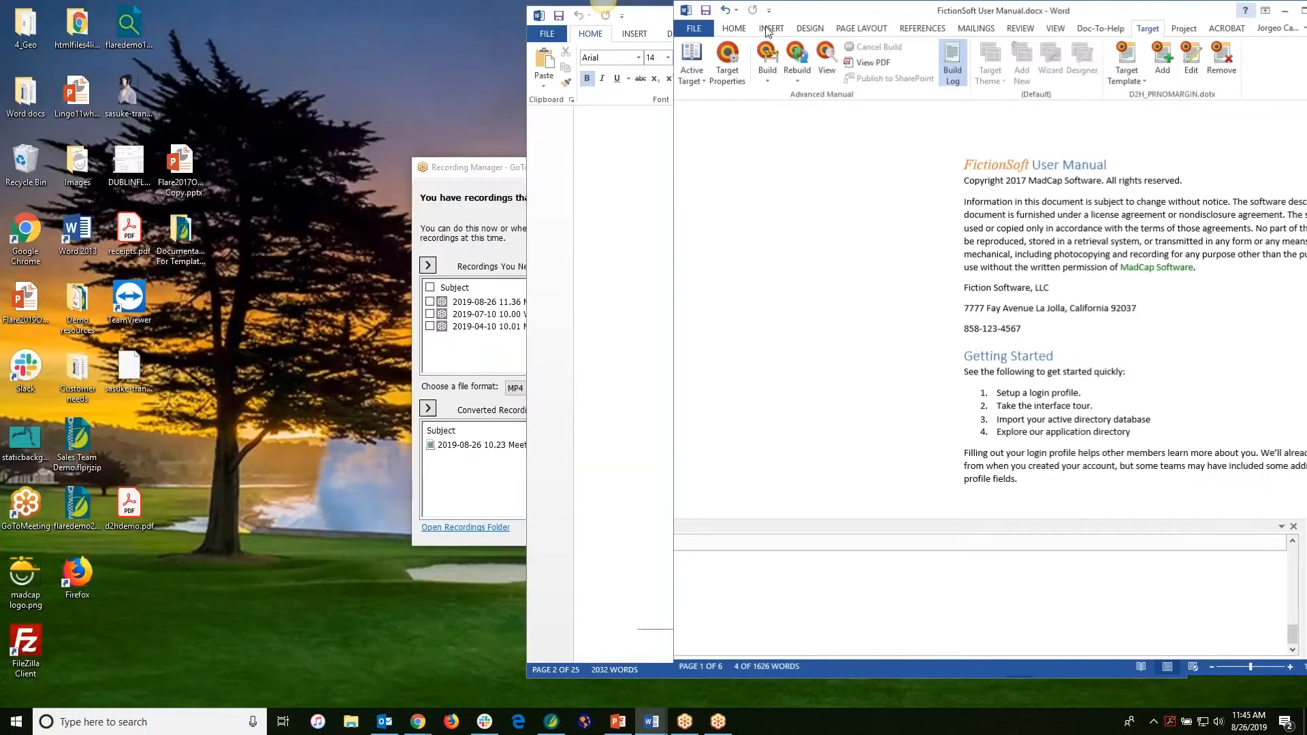
{"action": "left_click_drag", "start_coordinate": [630, 8], "coordinate": [122, 26]}
{"action": "scroll", "coordinate": [347, 256], "scroll_direction": "up", "scroll_amount": 7}
{"action": "scroll", "coordinate": [347, 255], "scroll_direction": "down", "scroll_amount": 7}
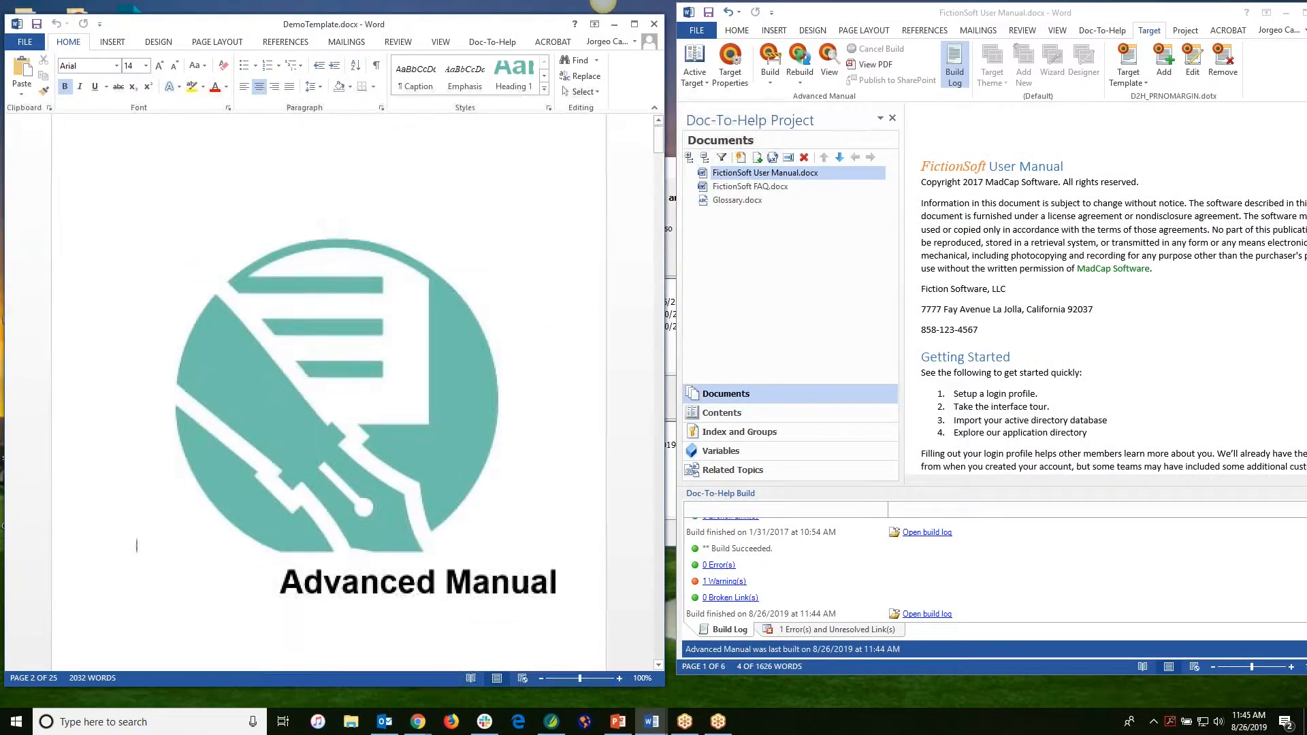
Step: Compare the generated manual's contents page, opening section, Getting Started and Basic Steps with the same sections in the source document
{"action": "scroll", "coordinate": [322, 408], "scroll_direction": "down", "scroll_amount": 15}
{"action": "scroll", "coordinate": [320, 399], "scroll_direction": "up", "scroll_amount": 3}
{"action": "scroll", "coordinate": [1054, 259], "scroll_direction": "up", "scroll_amount": 1}
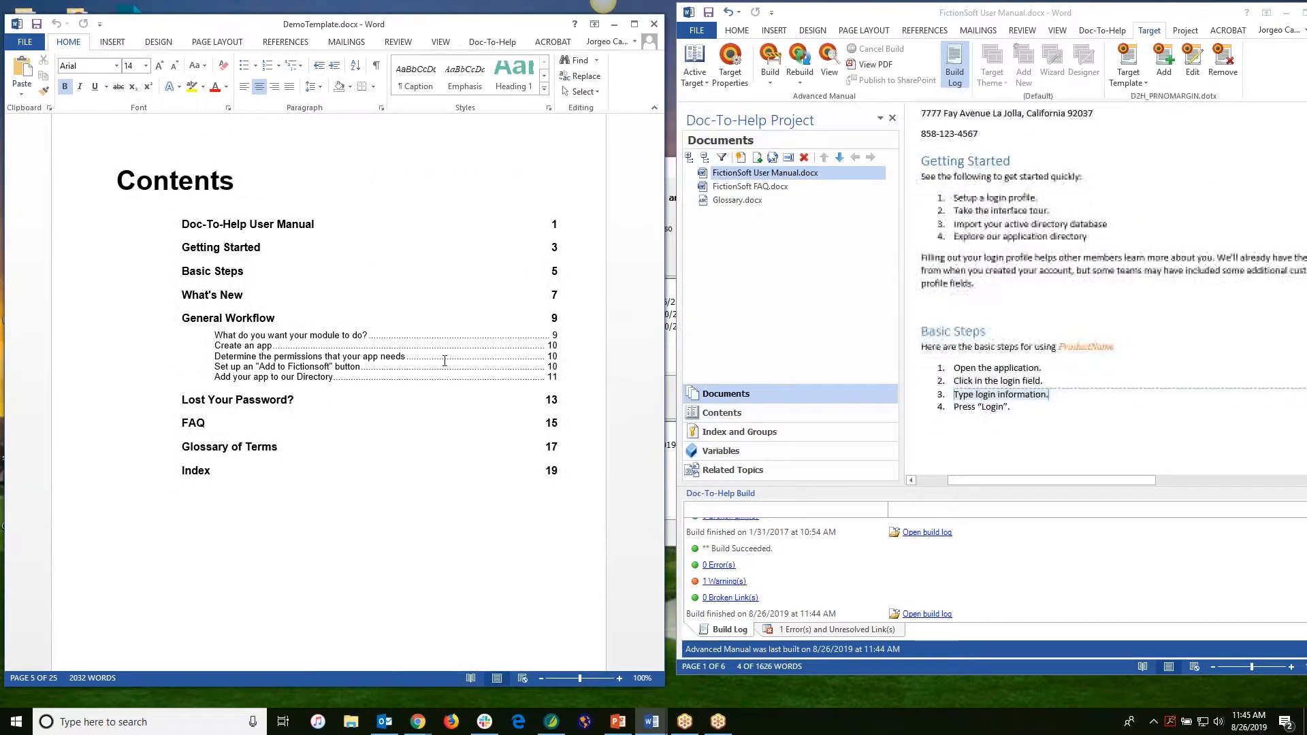
{"action": "scroll", "coordinate": [299, 369], "scroll_direction": "down", "scroll_amount": 10}
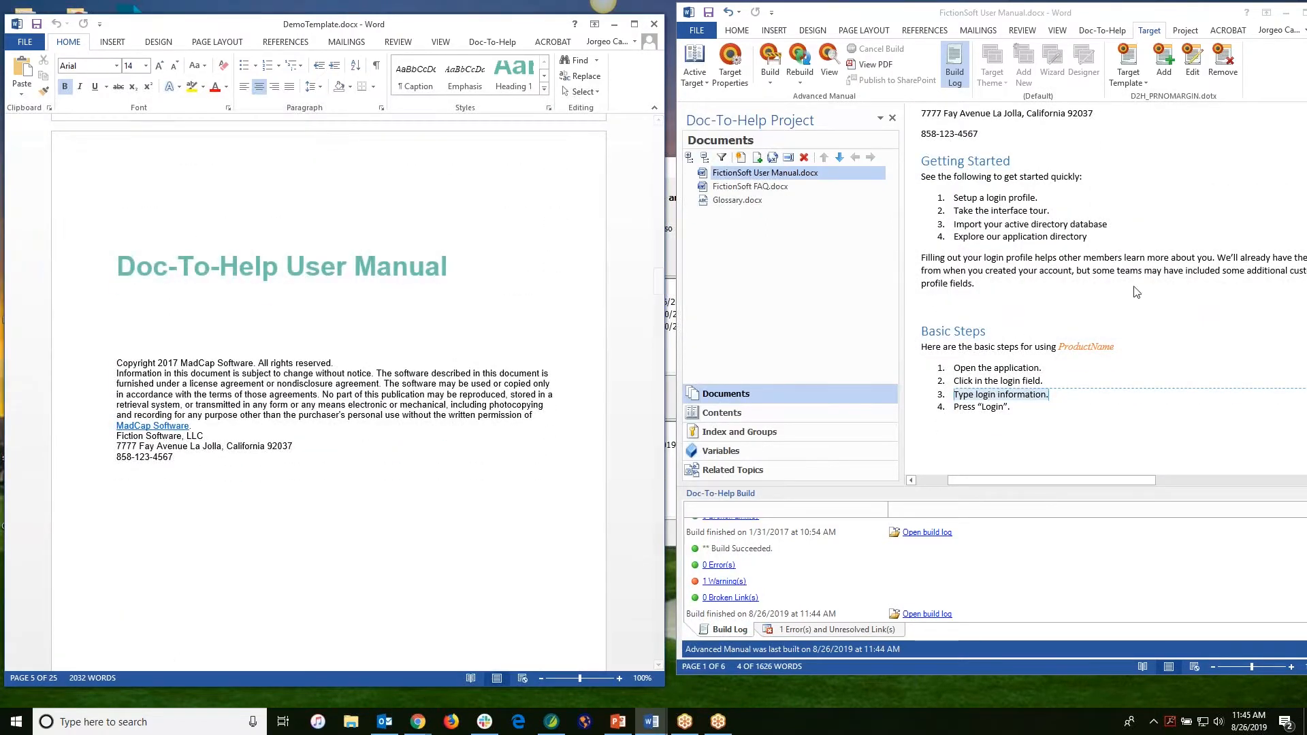
{"action": "scroll", "coordinate": [1134, 292], "scroll_direction": "up", "scroll_amount": 6}
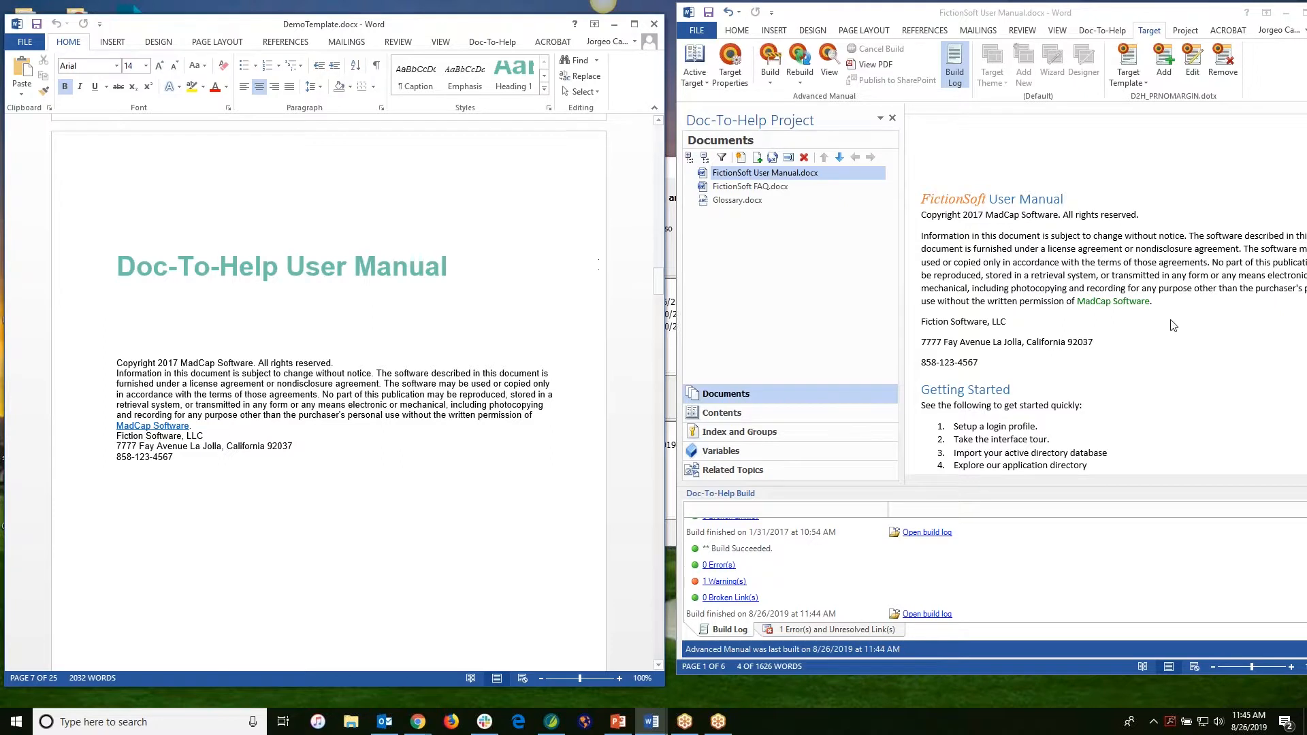
{"action": "scroll", "coordinate": [395, 405], "scroll_direction": "down", "scroll_amount": 1}
{"action": "scroll", "coordinate": [394, 405], "scroll_direction": "down", "scroll_amount": 12}
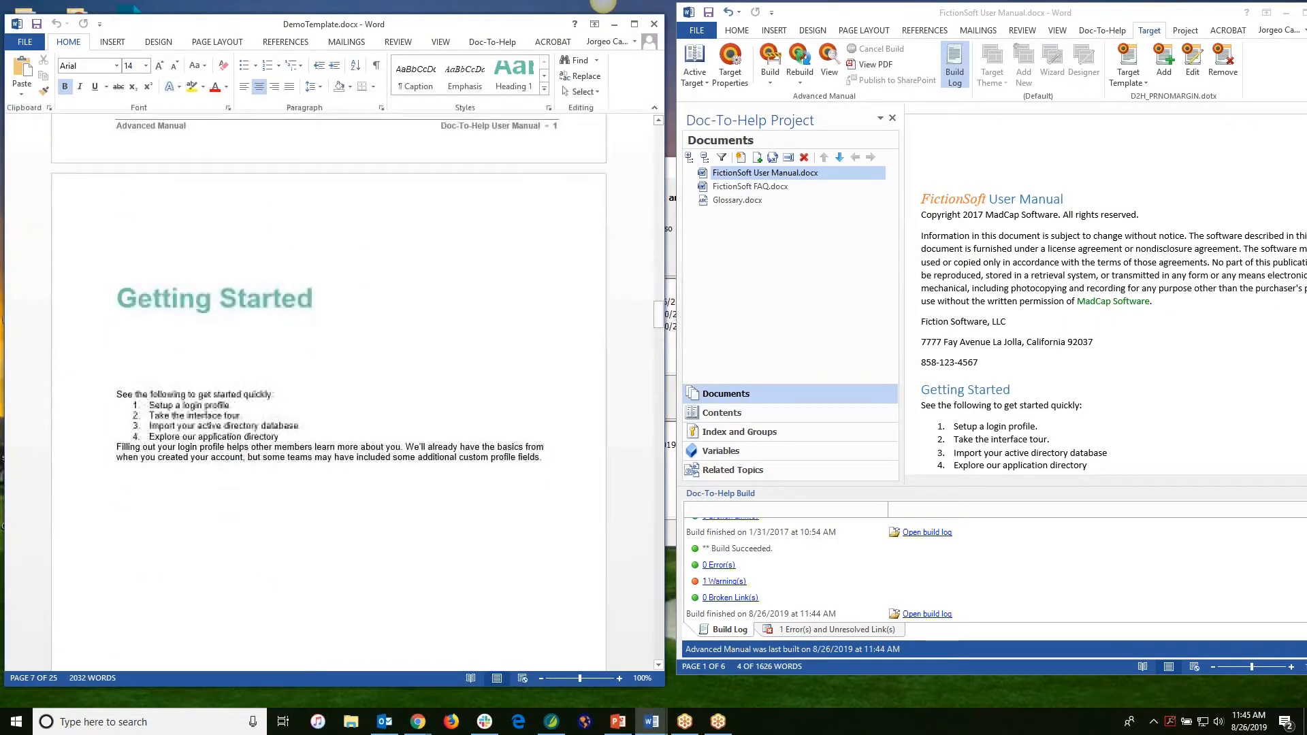
{"action": "scroll", "coordinate": [329, 395], "scroll_direction": "down", "scroll_amount": 12}
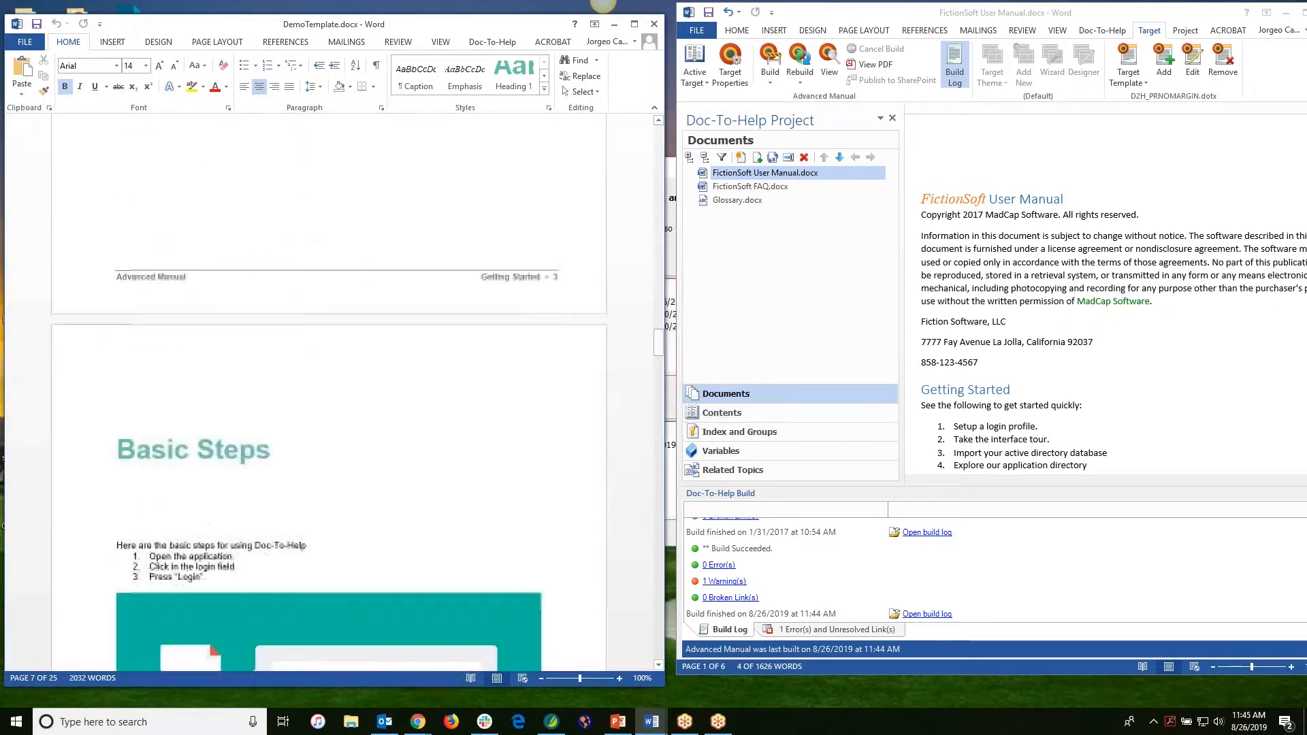
{"action": "scroll", "coordinate": [407, 299], "scroll_direction": "down", "scroll_amount": 2}
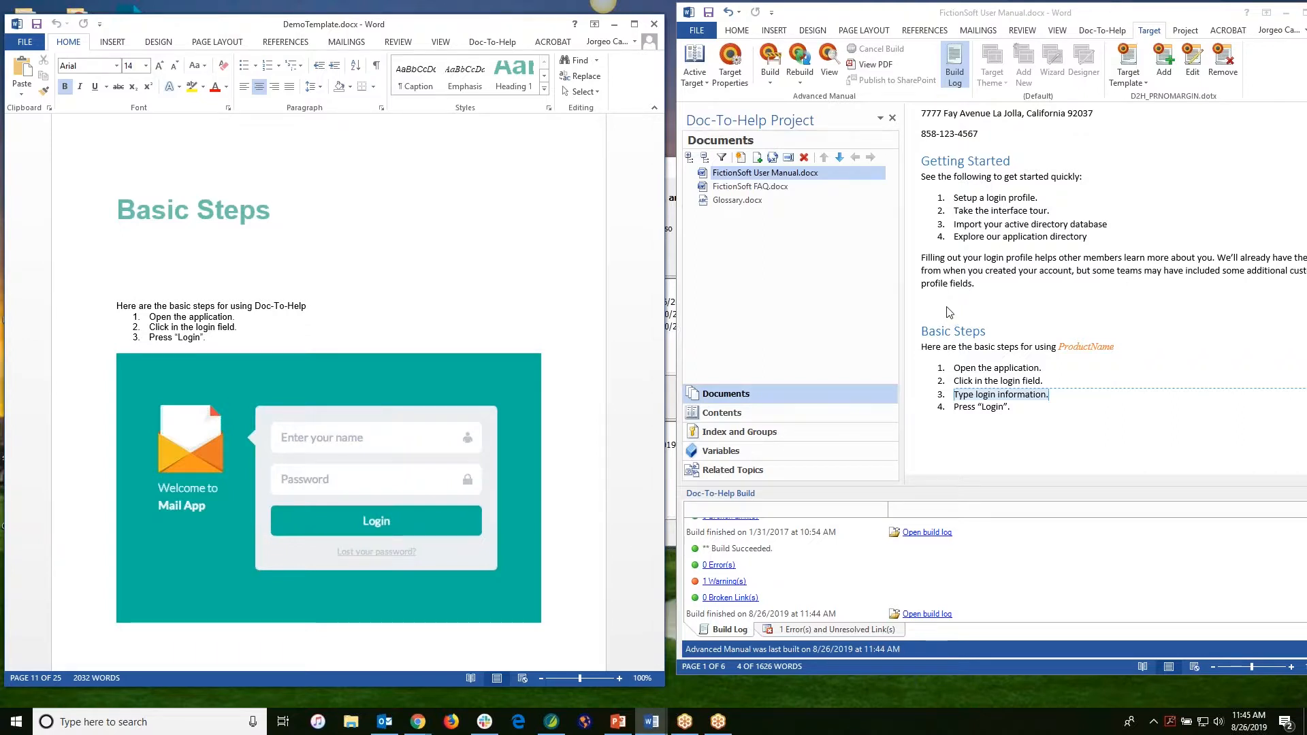
{"action": "scroll", "coordinate": [1013, 327], "scroll_direction": "up", "scroll_amount": 1}
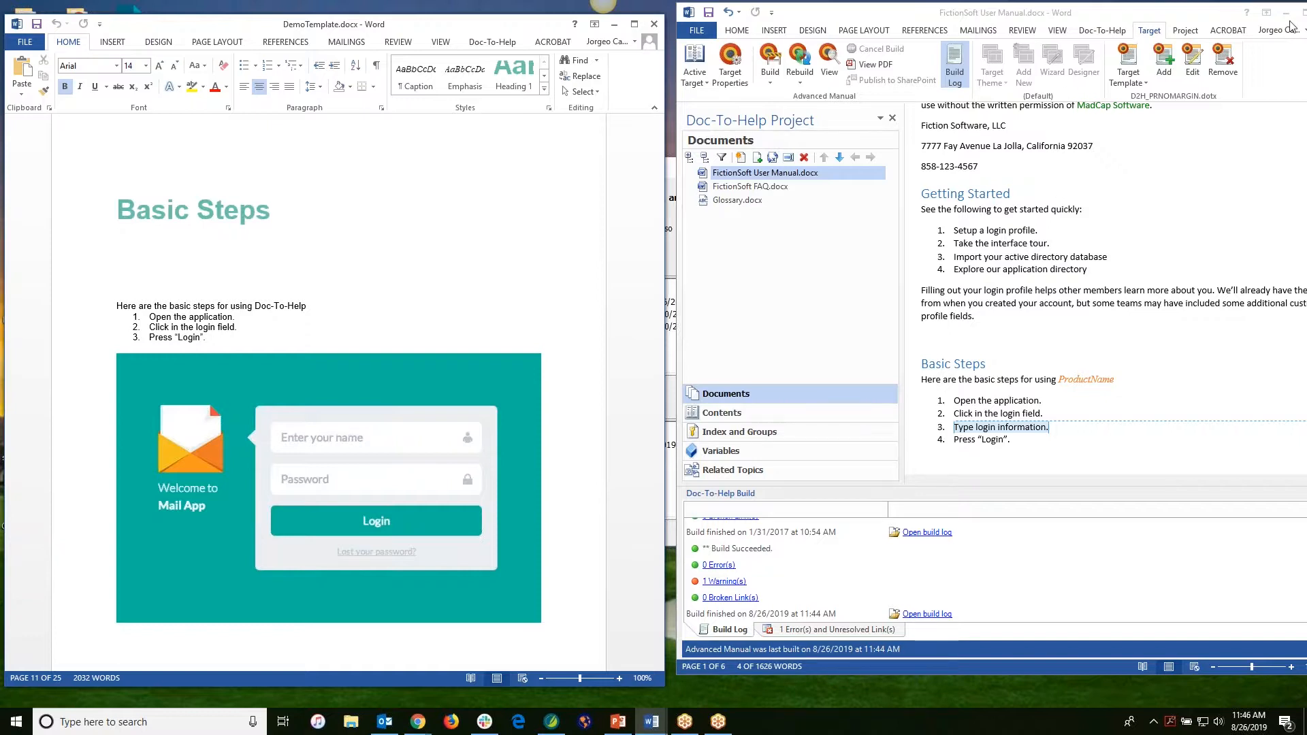
Step: Maximize the source document's window and review the templates available for the Advanced Manual target
{"action": "left_click_drag", "start_coordinate": [1202, 10], "coordinate": [875, 1]}
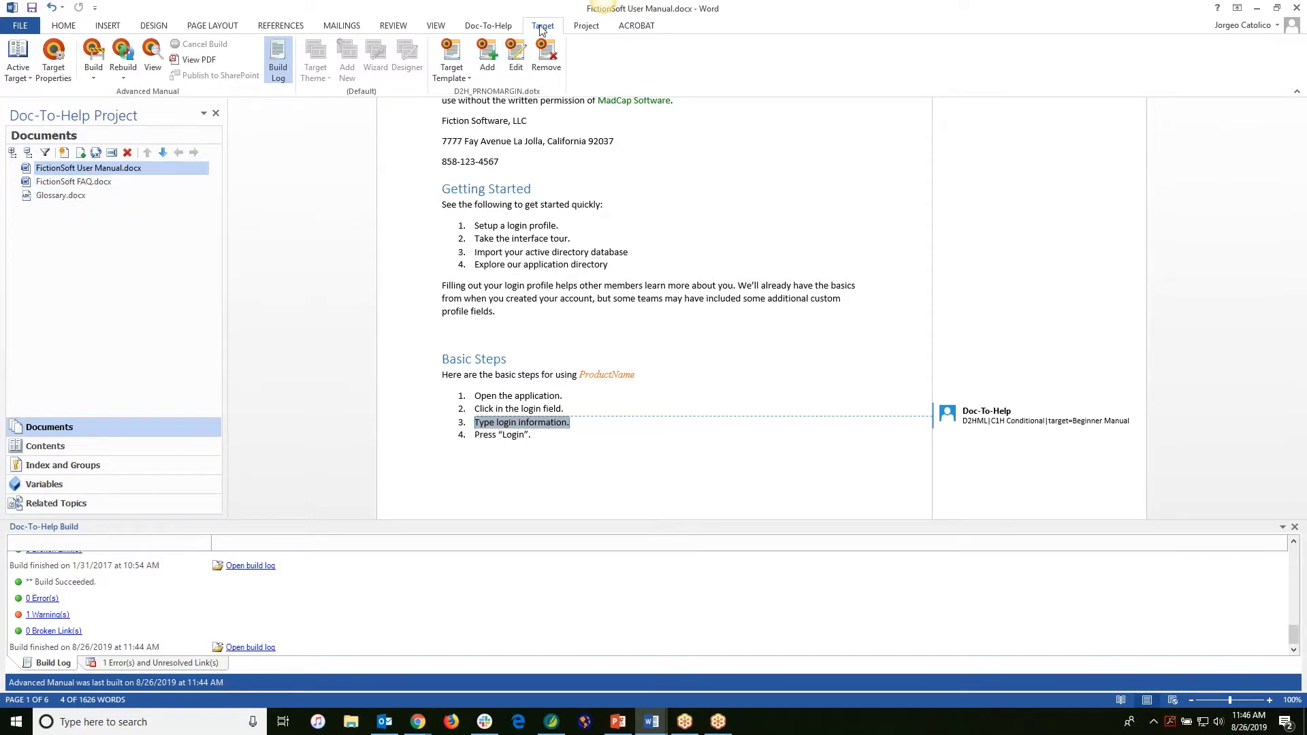
{"action": "left_click", "coordinate": [451, 72]}
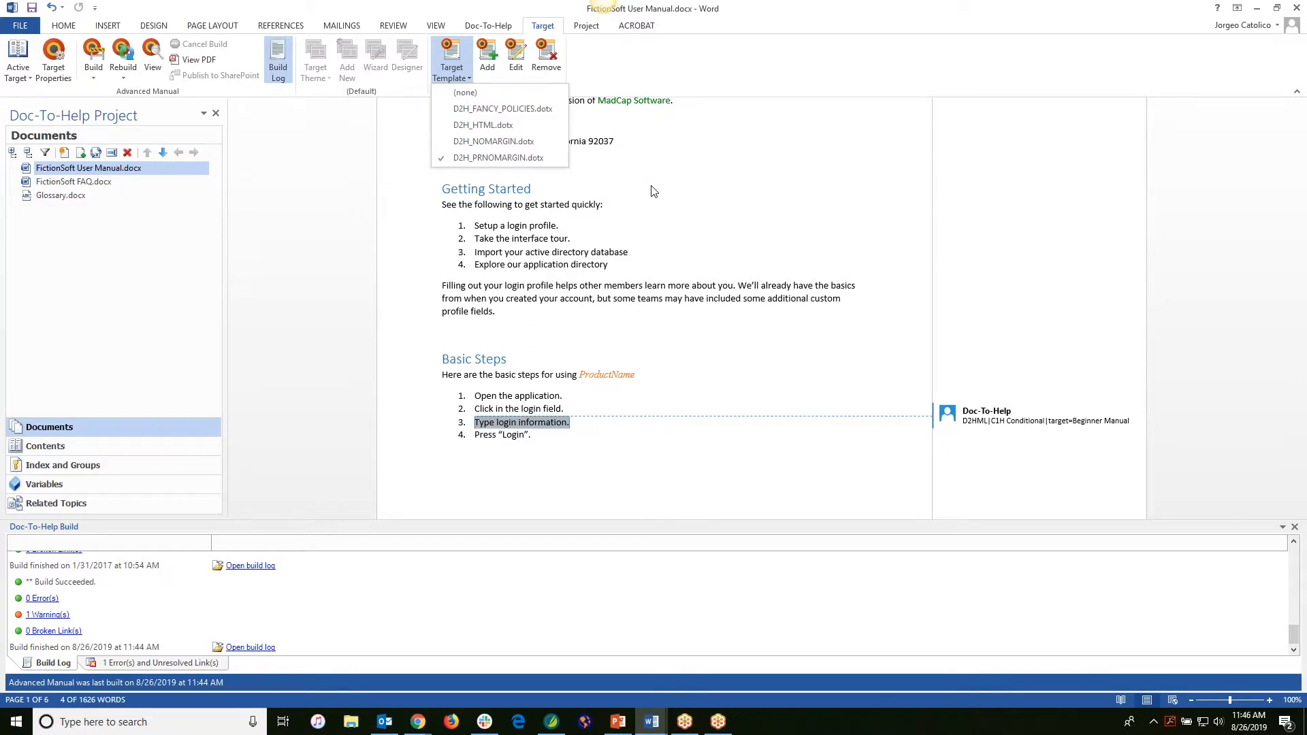
{"action": "left_click", "coordinate": [674, 238]}
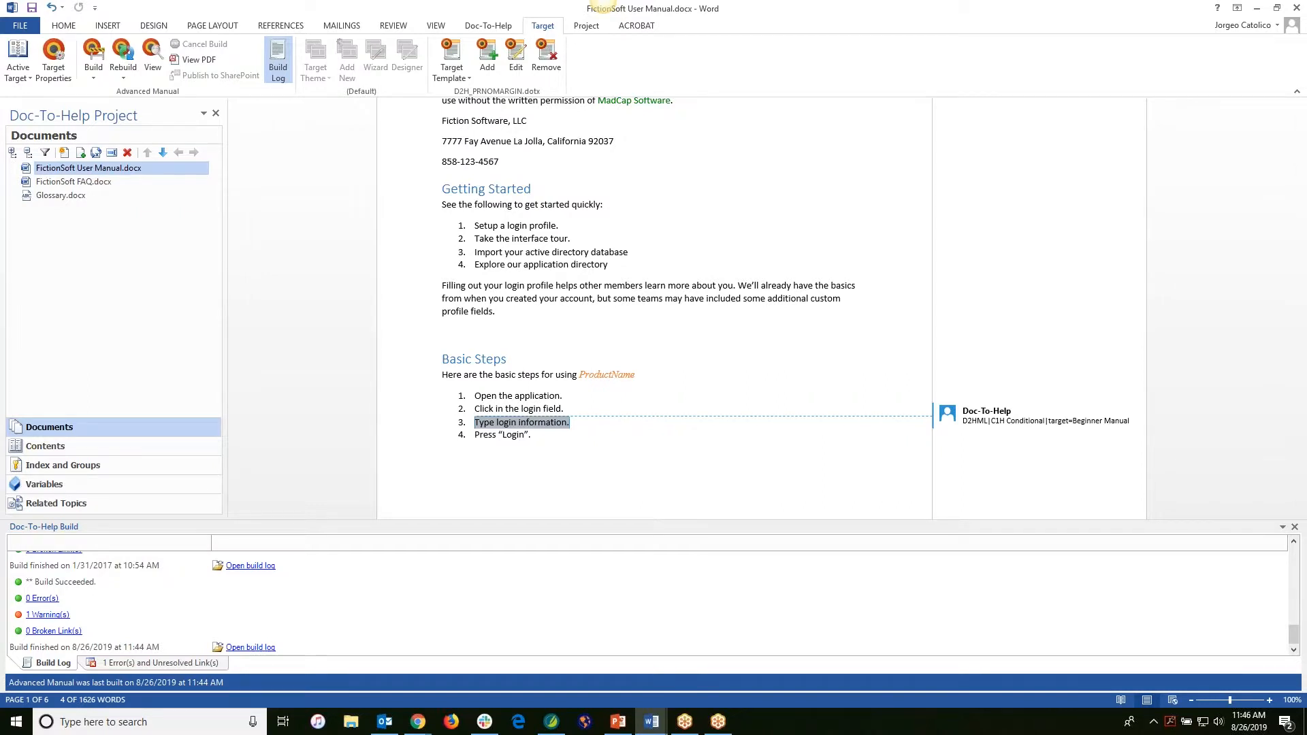
Step: Close the build log and open the Insert Multimedia dialog for the empty paragraph above Basic Steps
{"action": "scroll", "coordinate": [1301, 409], "scroll_direction": "up", "scroll_amount": 4}
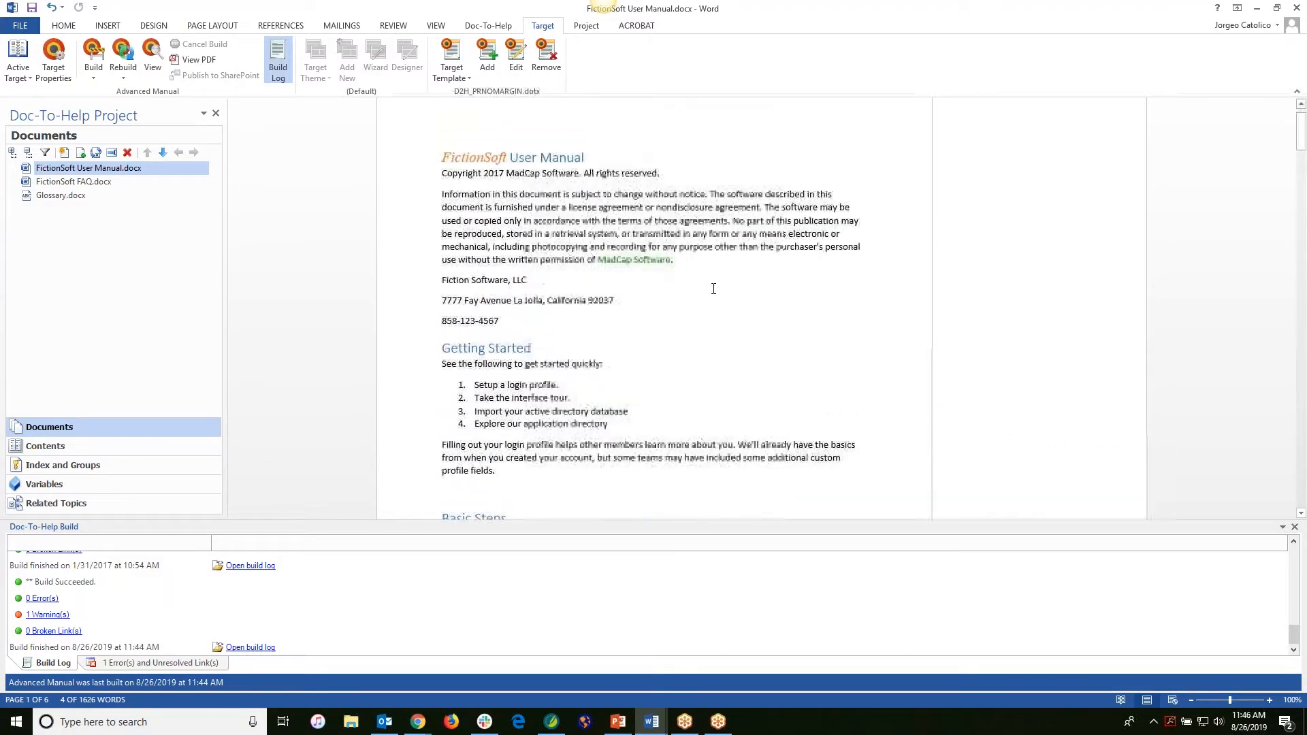
{"action": "left_click", "coordinate": [1295, 527]}
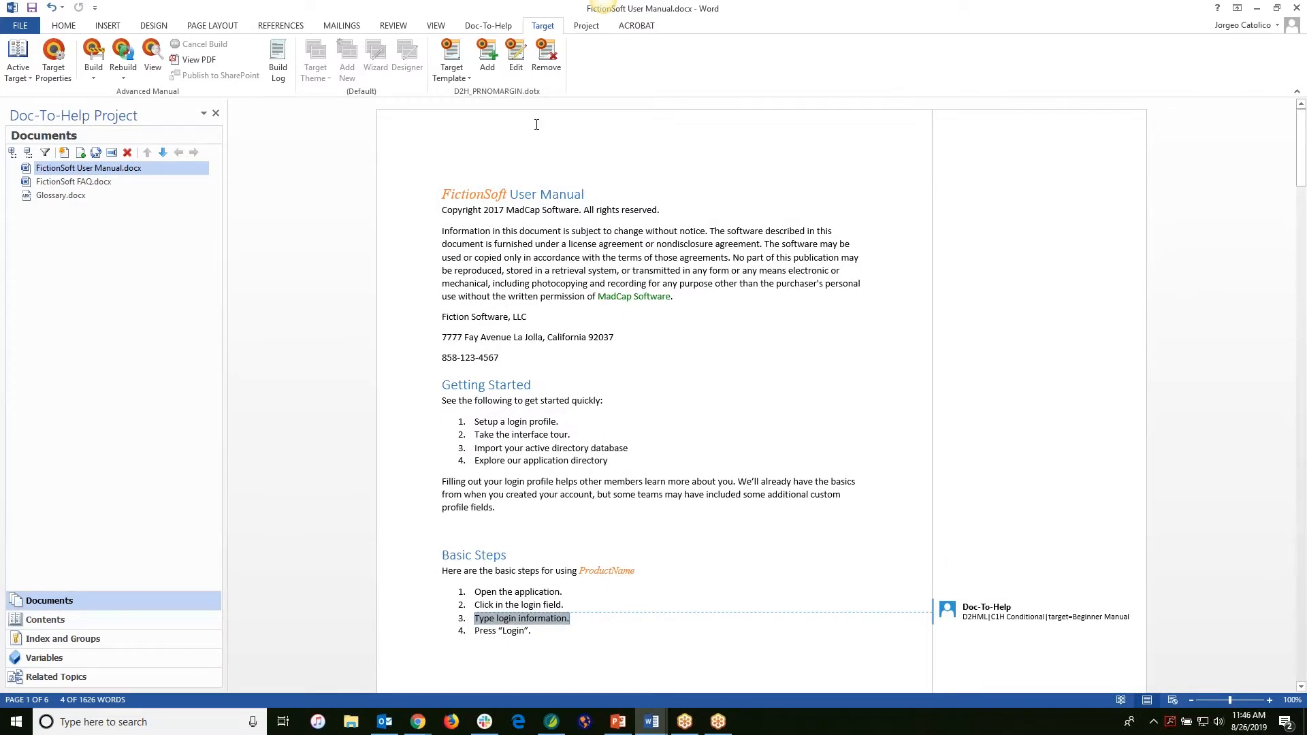
{"action": "left_click", "coordinate": [490, 26]}
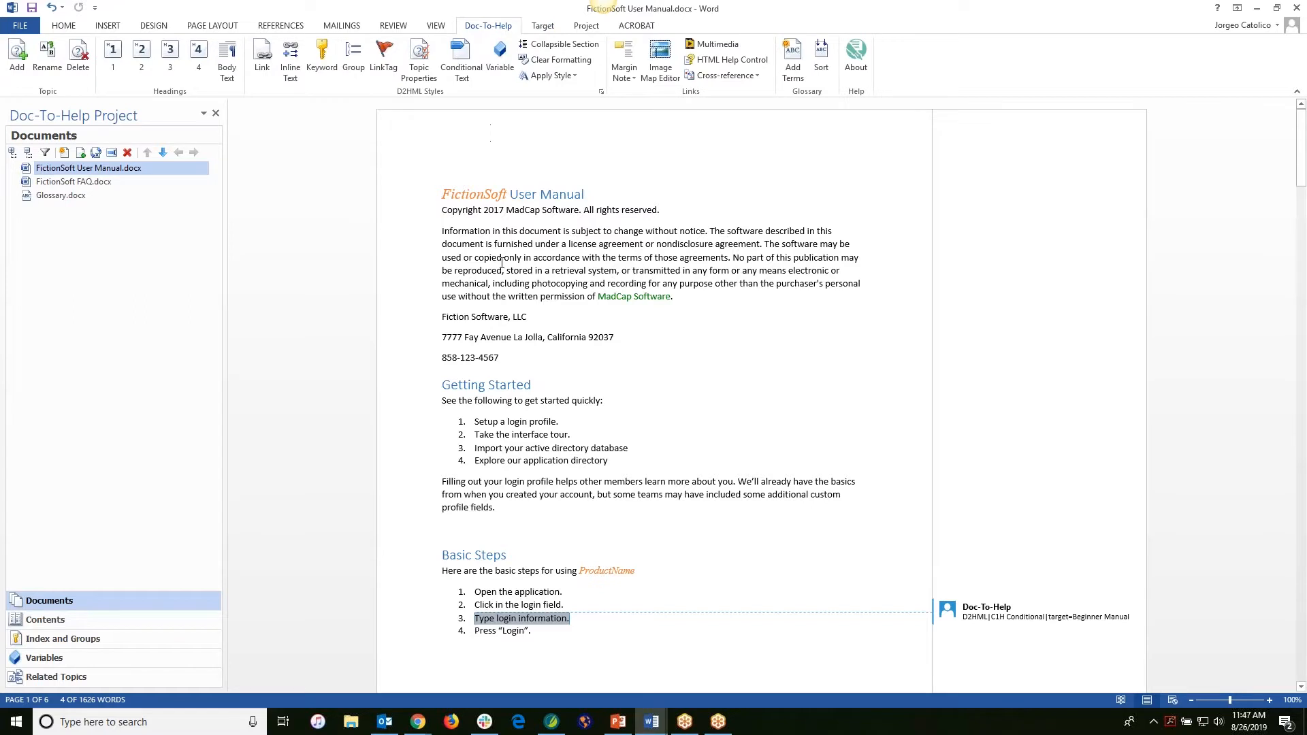
{"action": "left_click", "coordinate": [474, 529]}
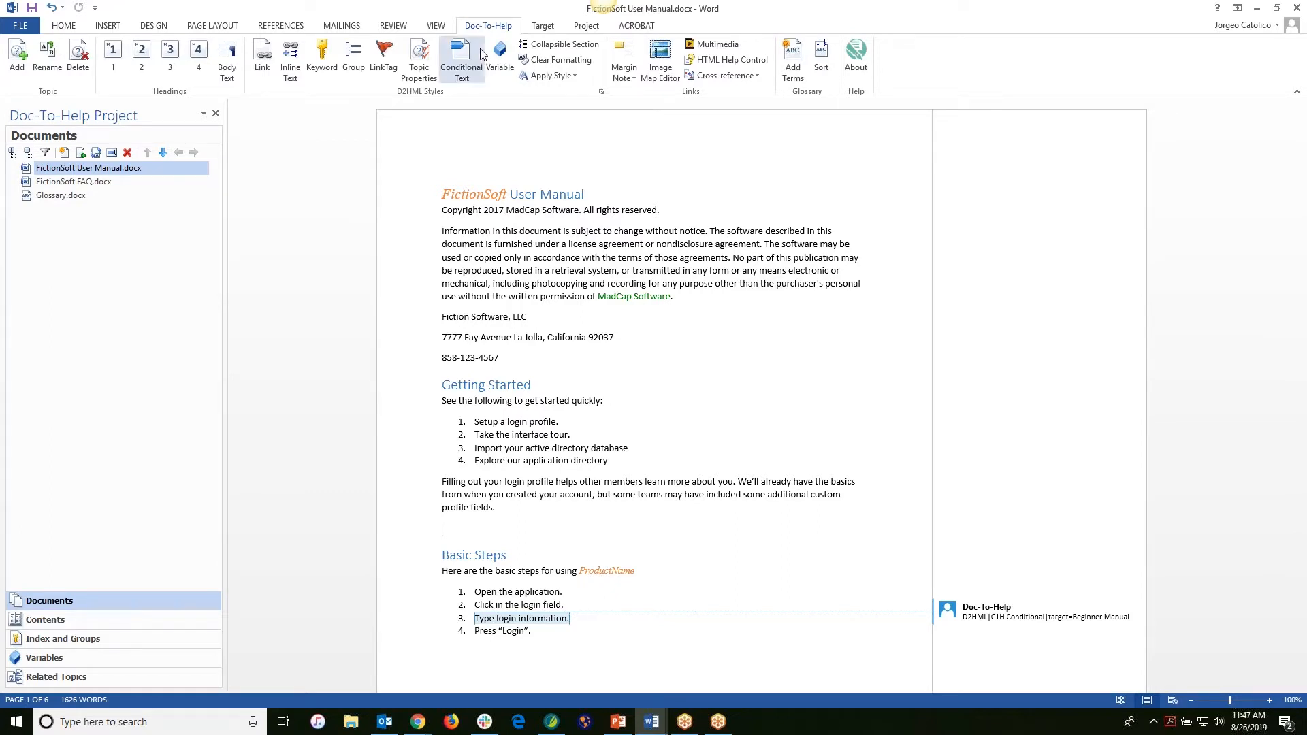
{"action": "left_click", "coordinate": [712, 44]}
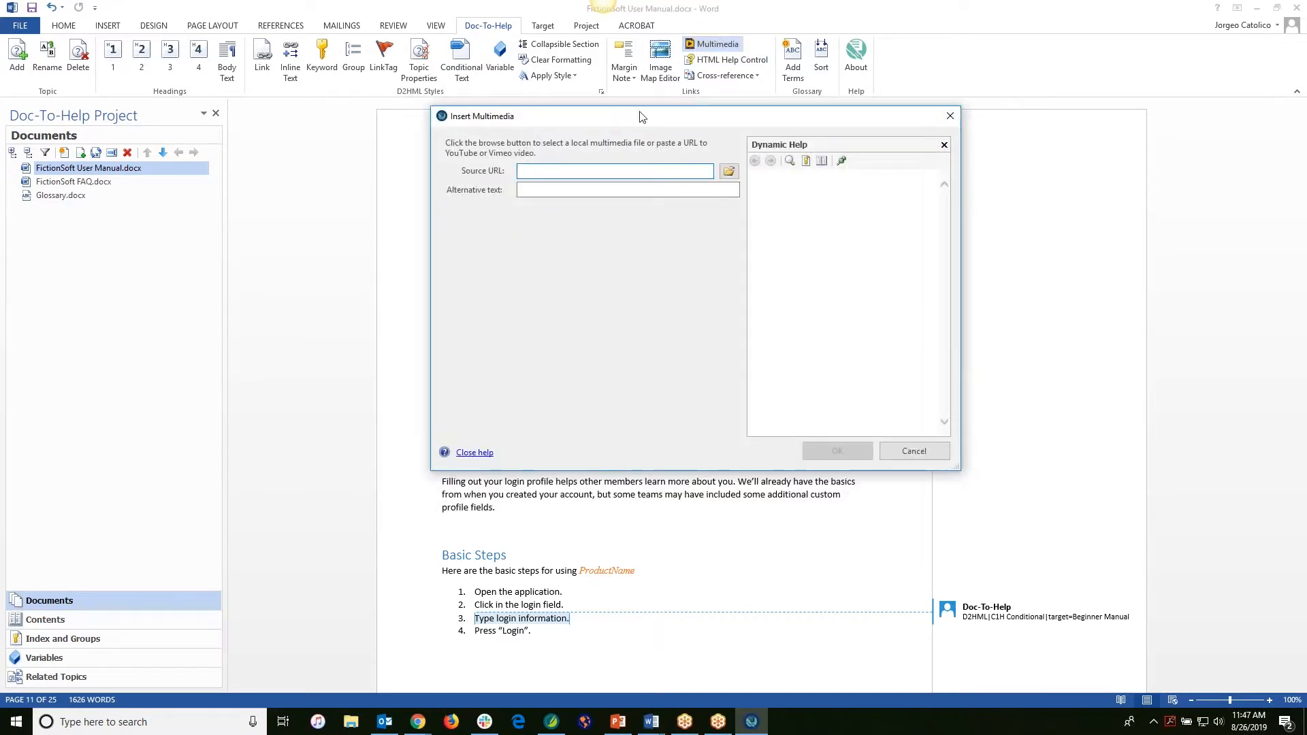
Step: Check which multimedia file types a local source file can have, without choosing a file
{"action": "left_click", "coordinate": [728, 170]}
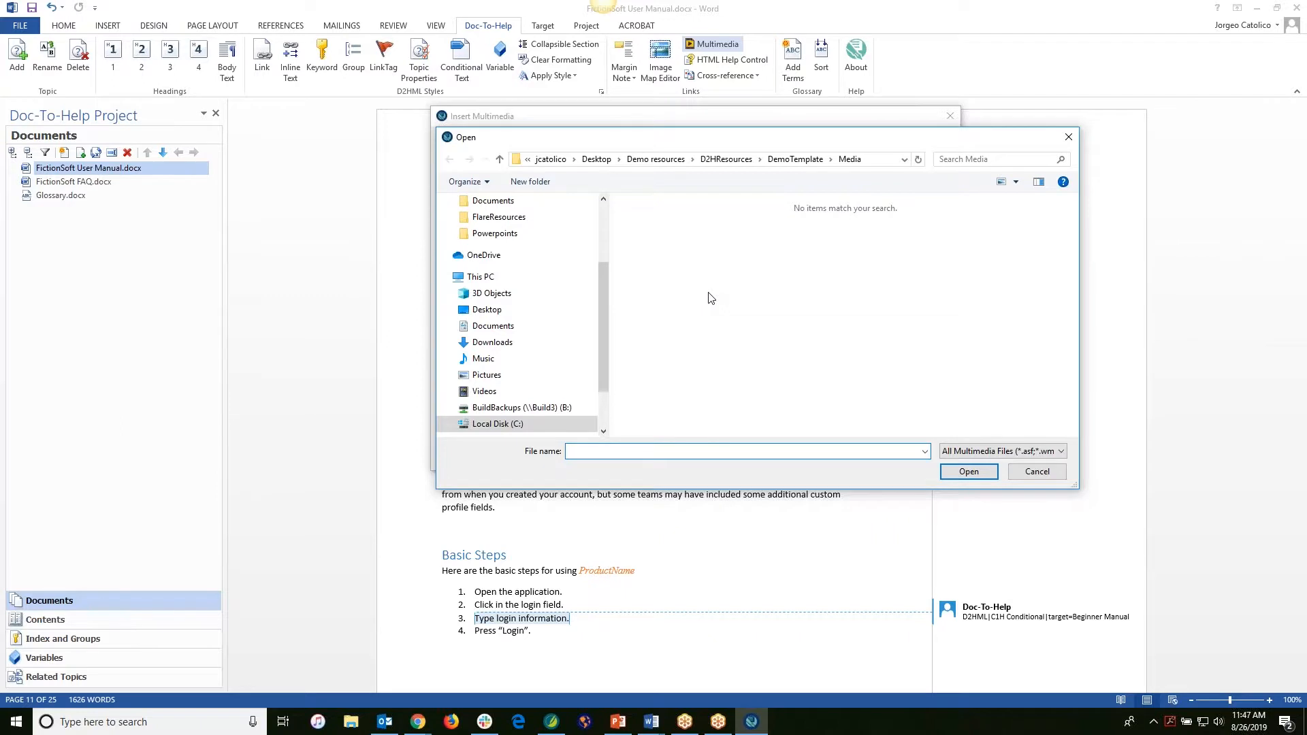
{"action": "left_click", "coordinate": [994, 453]}
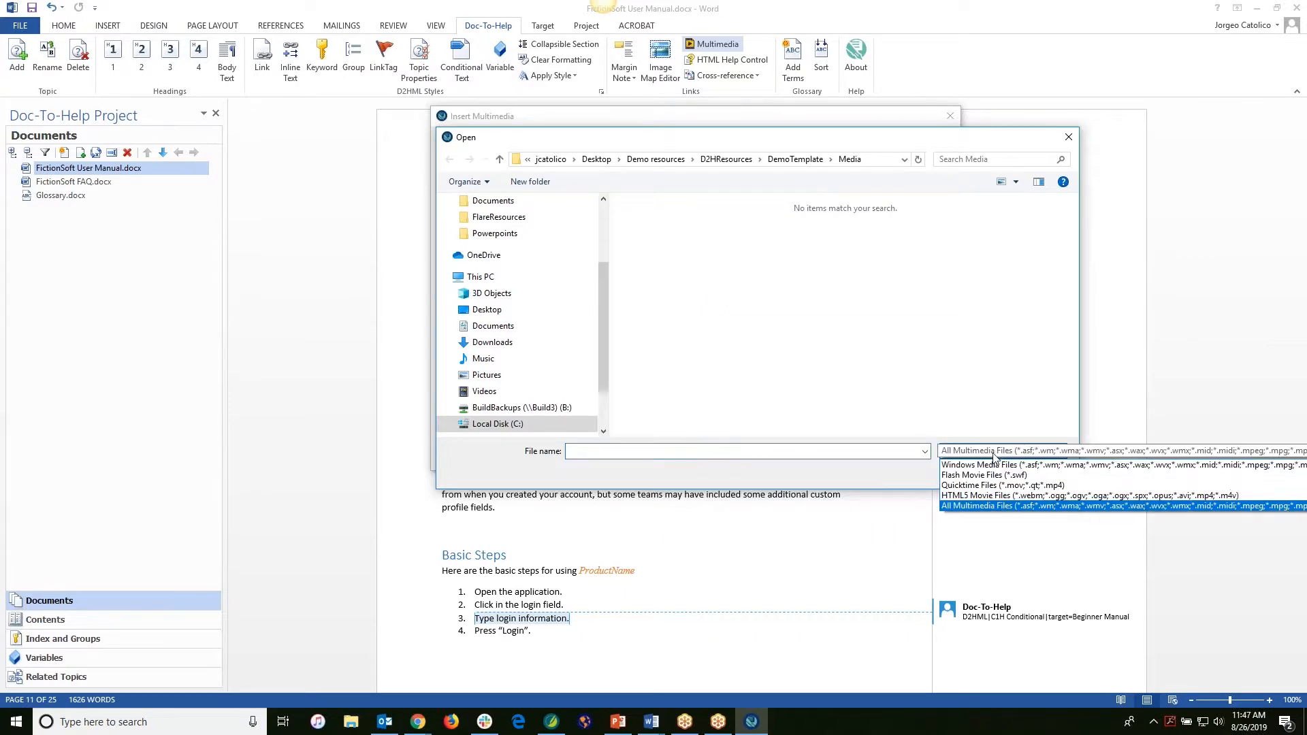
{"action": "left_click", "coordinate": [972, 496]}
{"action": "key", "text": "Escape"}
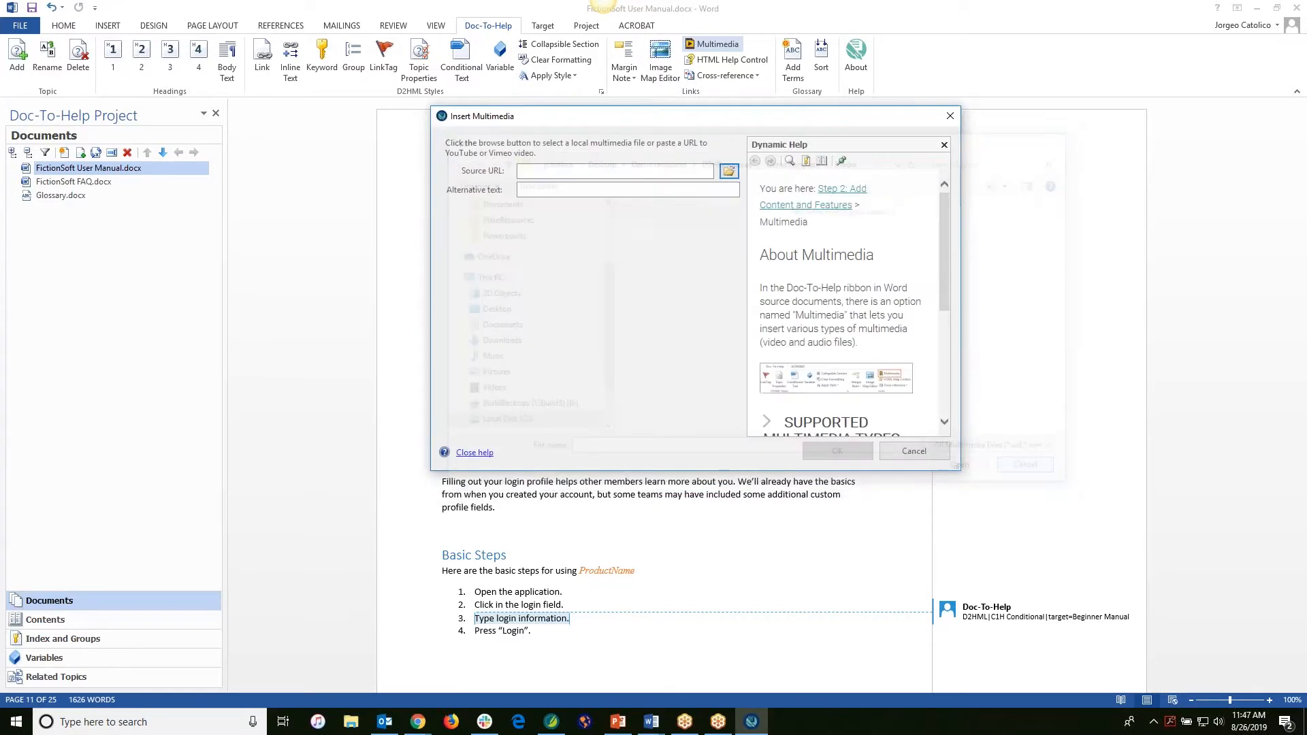
{"action": "left_click", "coordinate": [550, 170]}
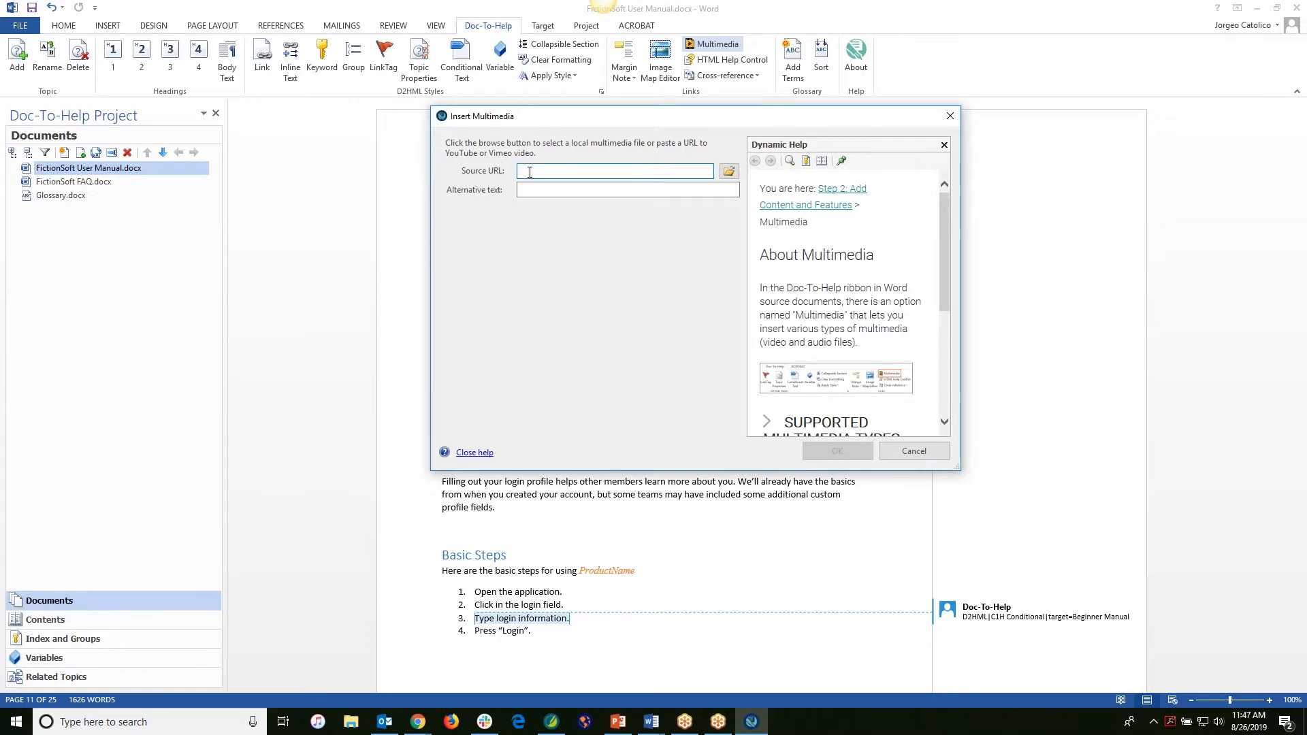
{"action": "type", "text": "https://www.youtube.com/watch?v=aH6kZWCQB5U&t=35s"}
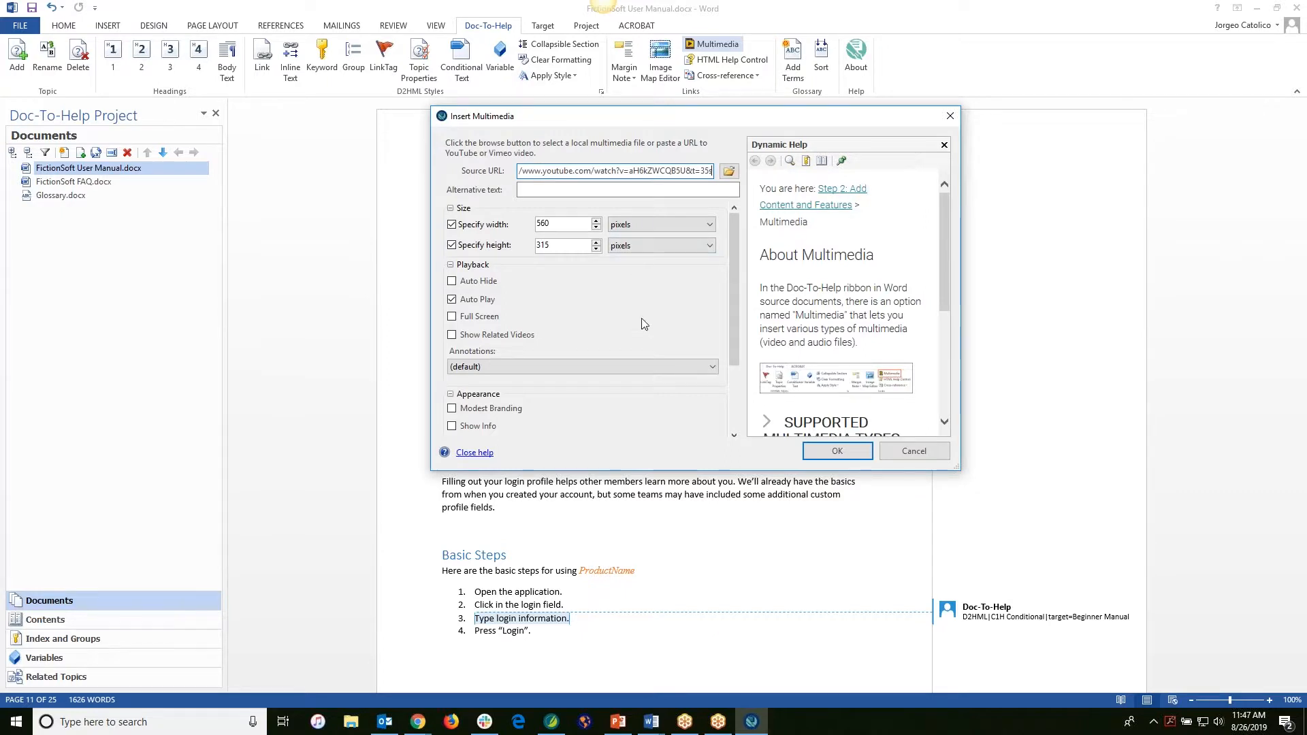
{"action": "scroll", "coordinate": [641, 317], "scroll_direction": "down", "scroll_amount": 3}
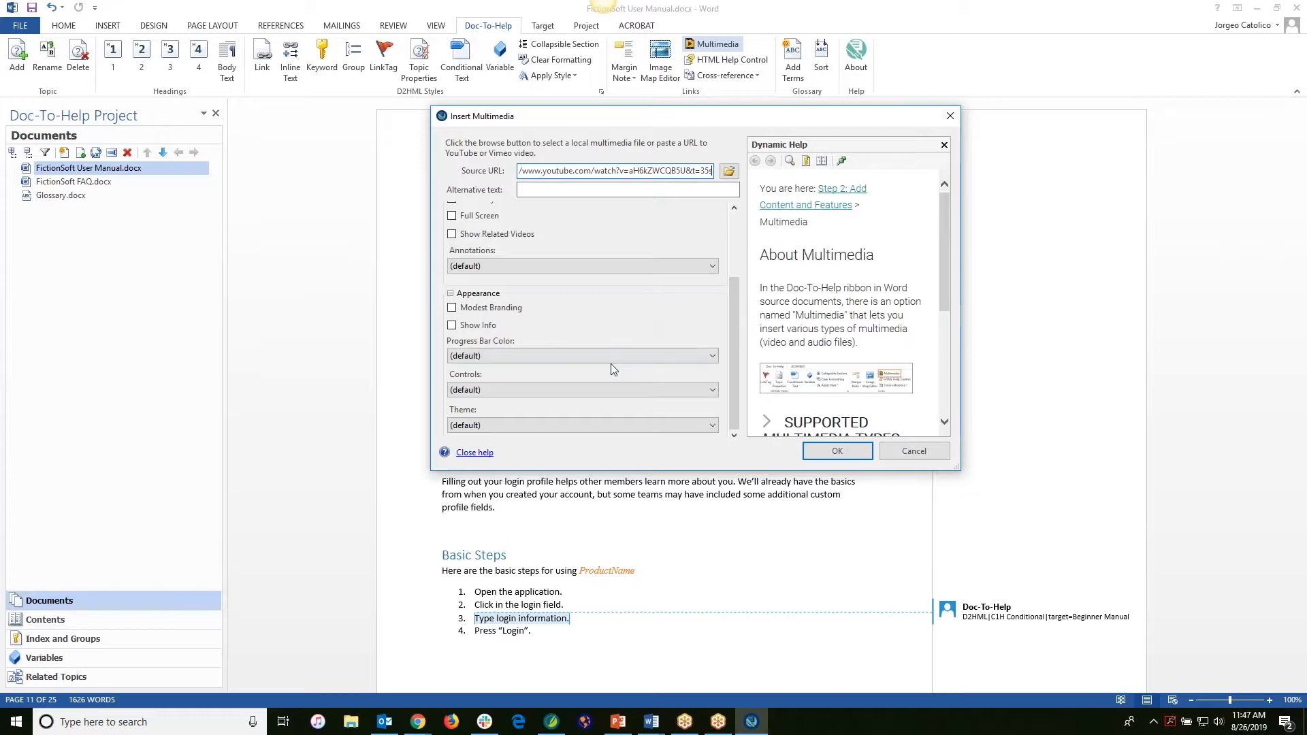
{"action": "scroll", "coordinate": [609, 326], "scroll_direction": "up", "scroll_amount": 3}
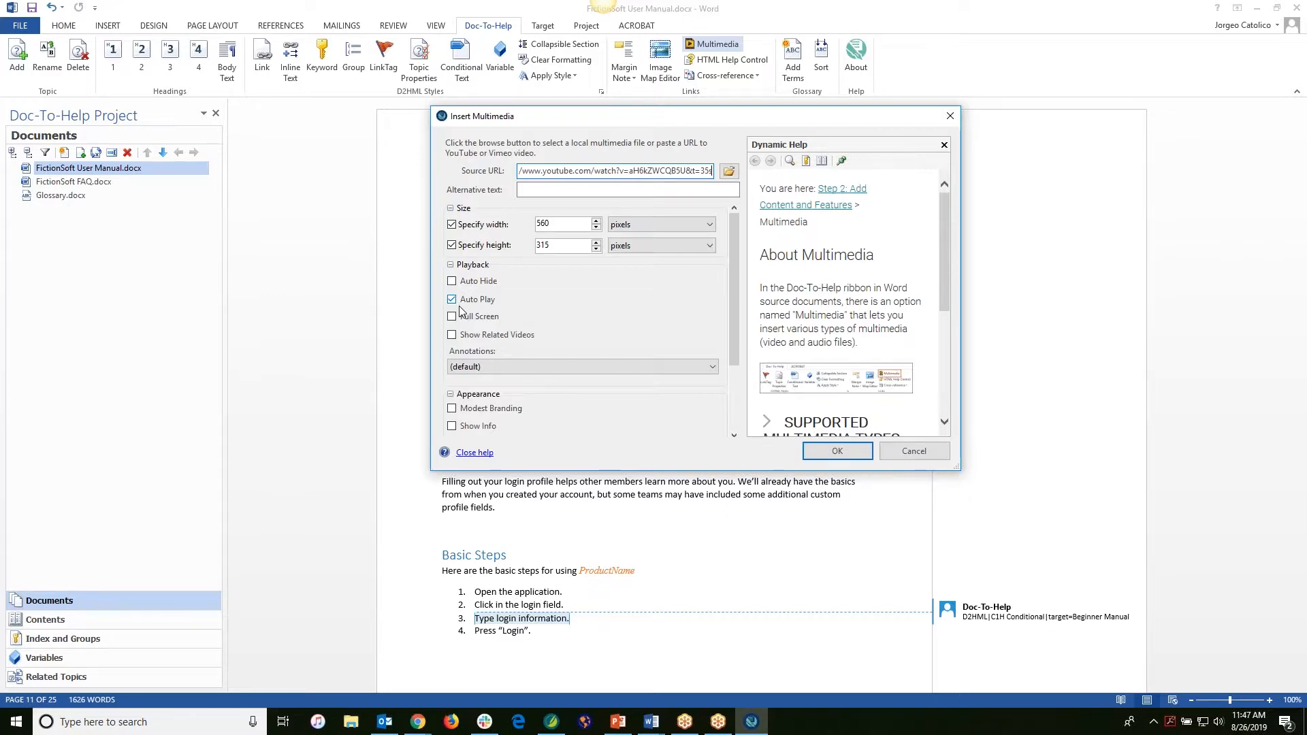
{"action": "scroll", "coordinate": [603, 337], "scroll_direction": "down", "scroll_amount": 3}
{"action": "scroll", "coordinate": [644, 387], "scroll_direction": "up", "scroll_amount": 3}
{"action": "left_click", "coordinate": [836, 452]}
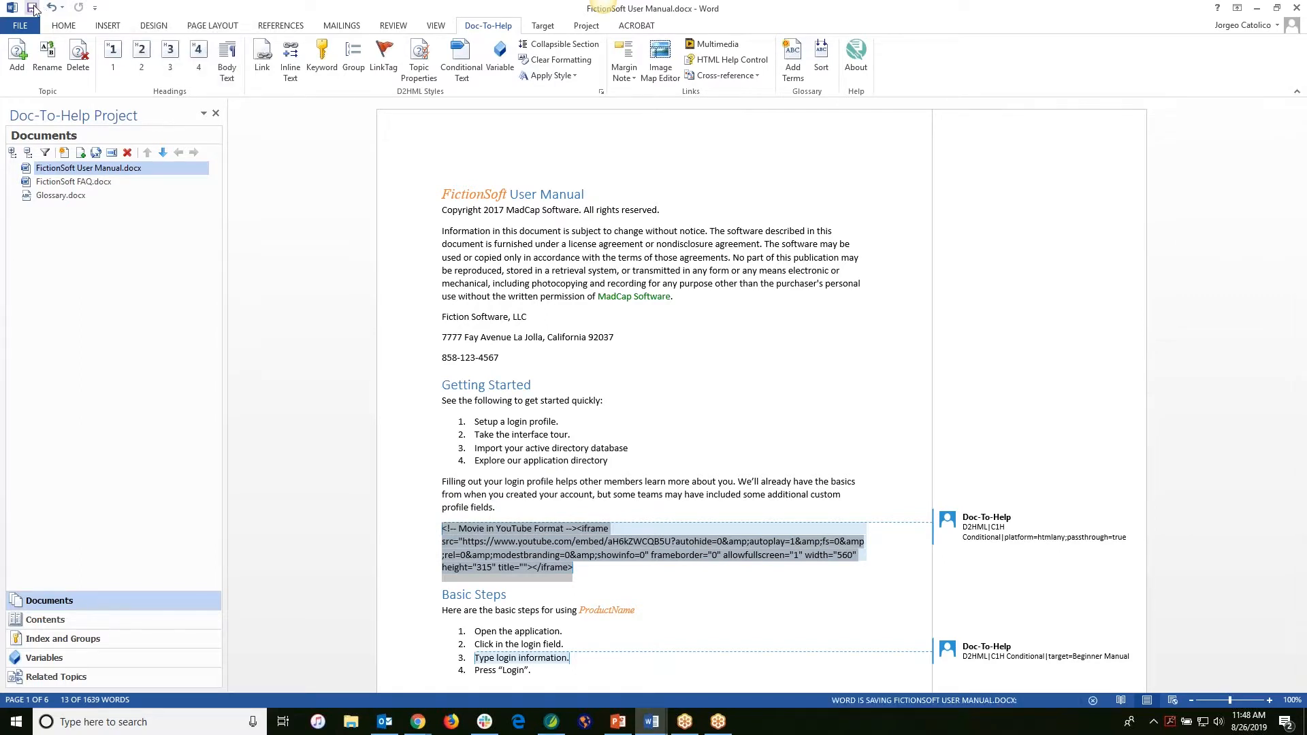
{"action": "left_click", "coordinate": [735, 469]}
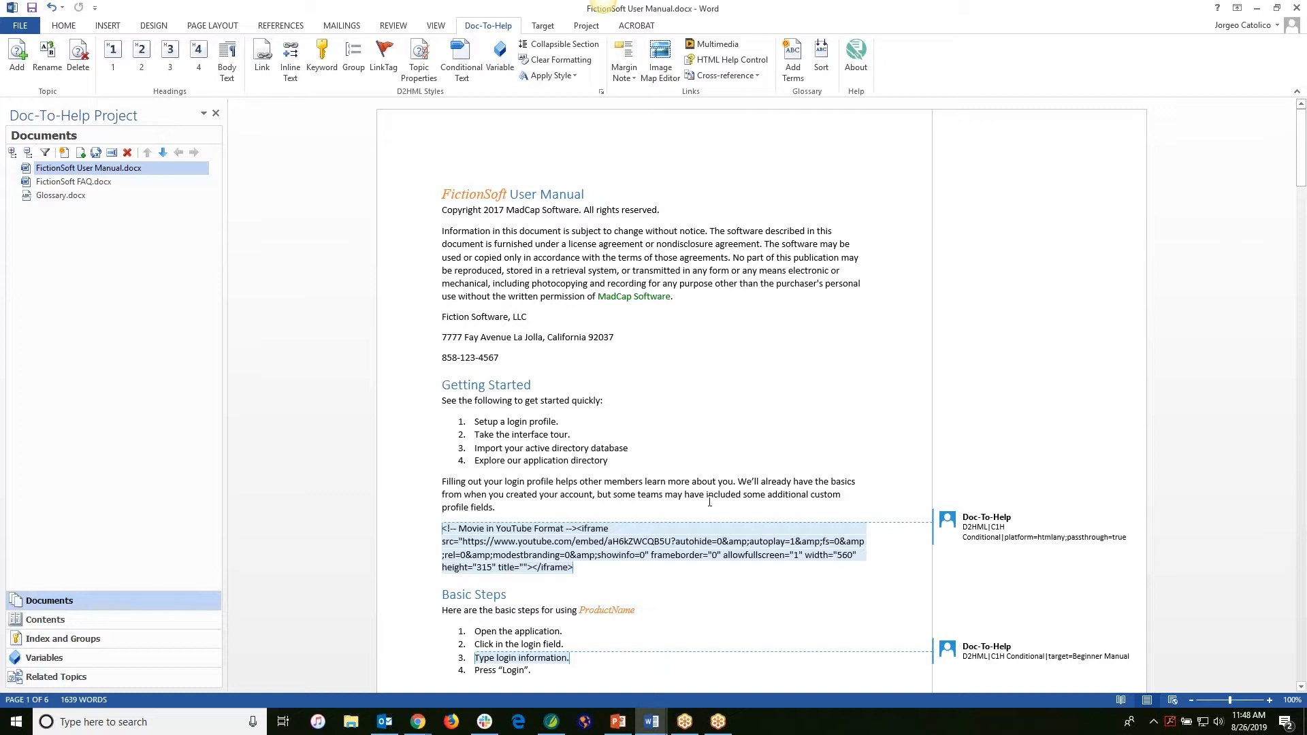
Step: Turn the Practical Tutorials heading and its bullet under What's New into a collapsible section with the Collapsed option
{"action": "scroll", "coordinate": [708, 502], "scroll_direction": "down", "scroll_amount": 3}
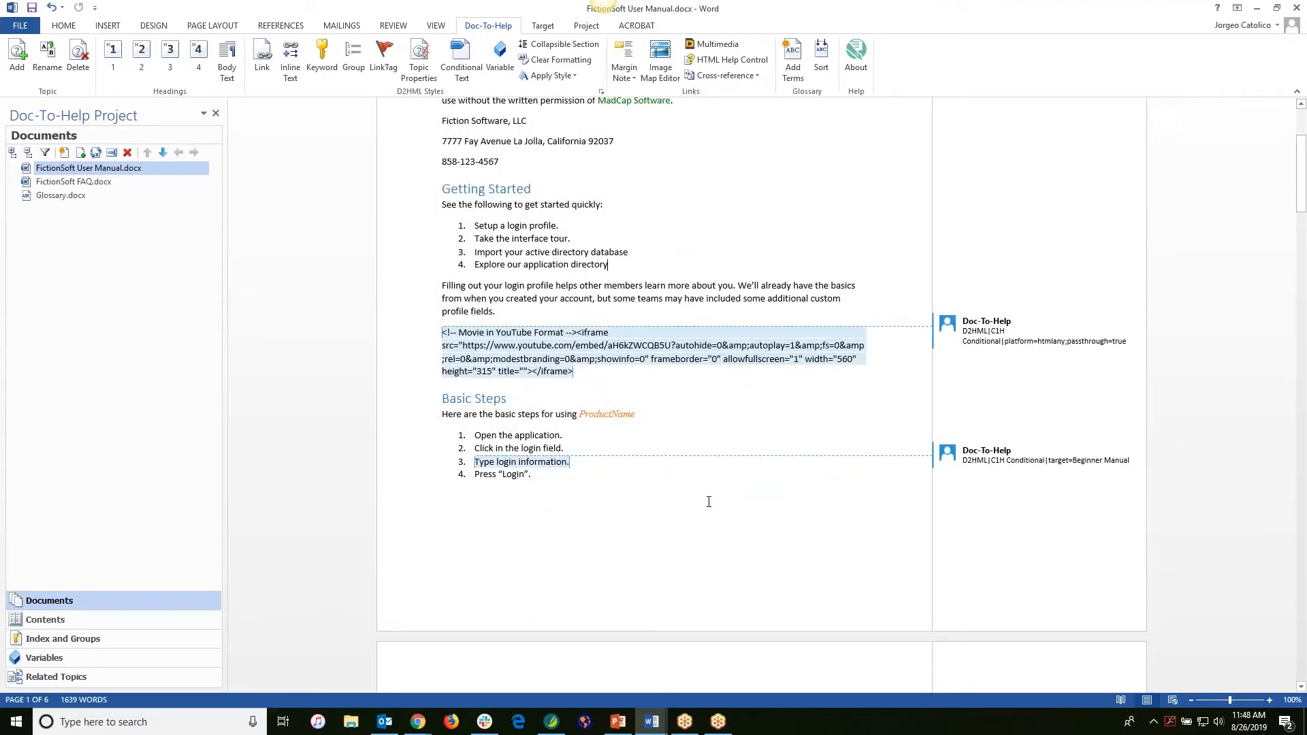
{"action": "scroll", "coordinate": [709, 502], "scroll_direction": "down", "scroll_amount": 3}
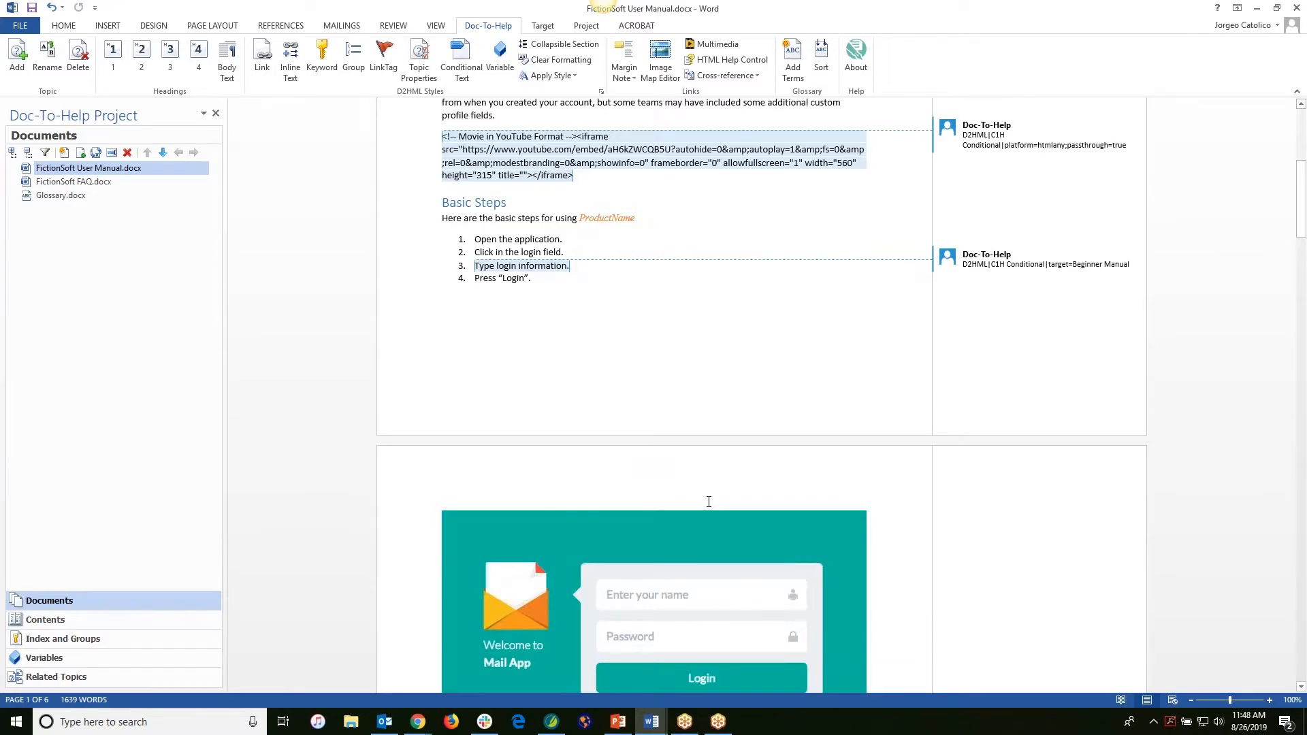
{"action": "scroll", "coordinate": [708, 501], "scroll_direction": "down", "scroll_amount": 3}
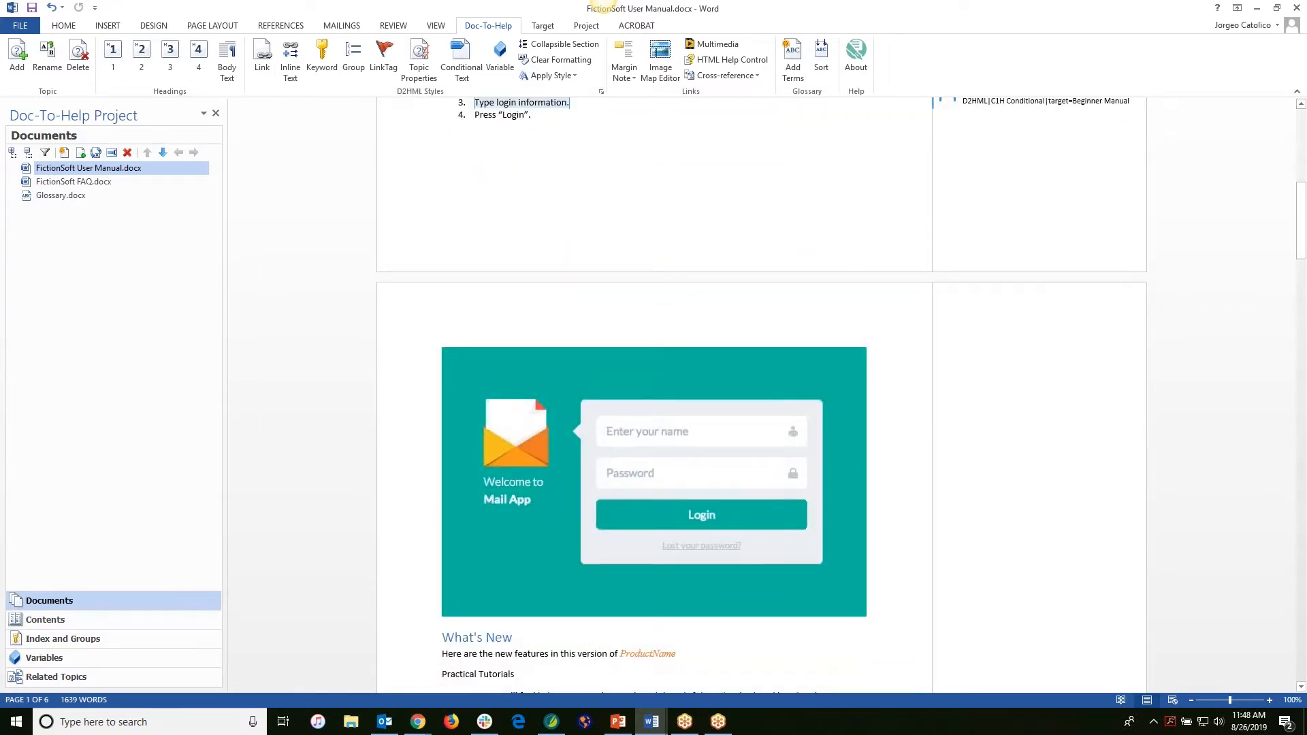
{"action": "scroll", "coordinate": [708, 502], "scroll_direction": "down", "scroll_amount": 3}
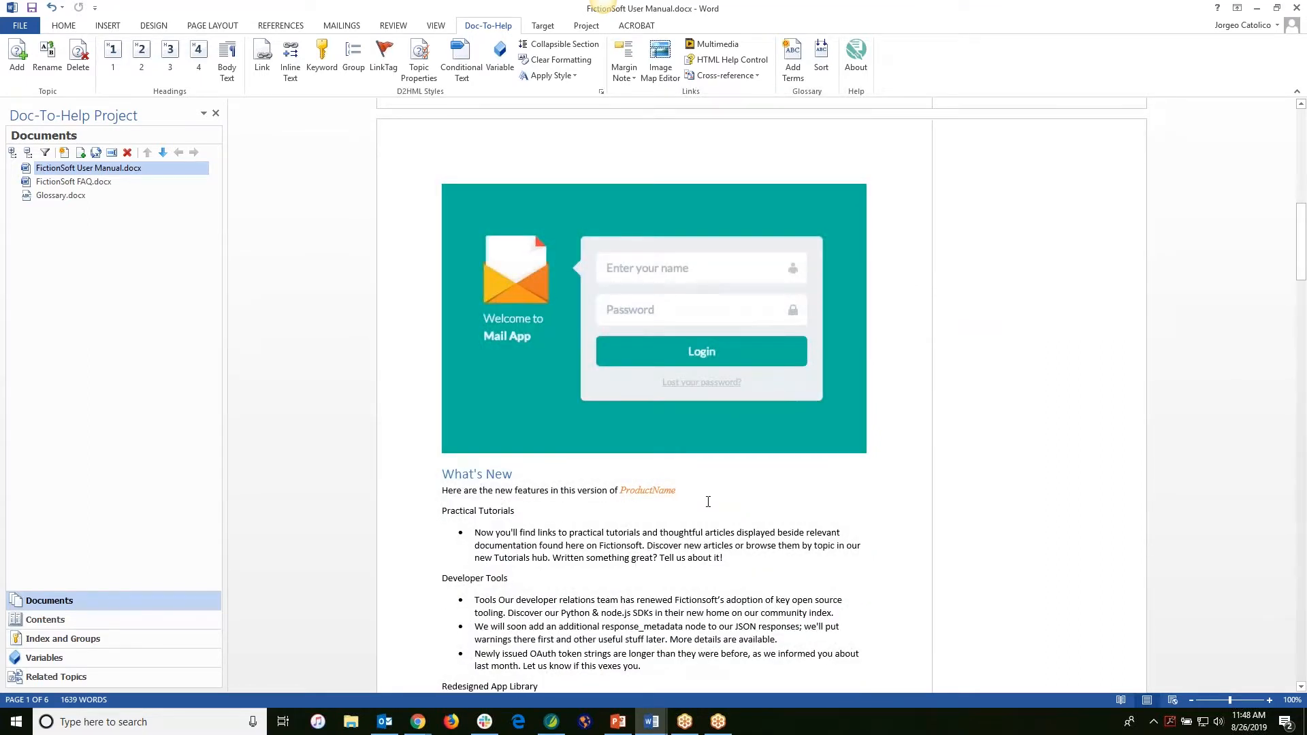
{"action": "scroll", "coordinate": [708, 501], "scroll_direction": "down", "scroll_amount": 2}
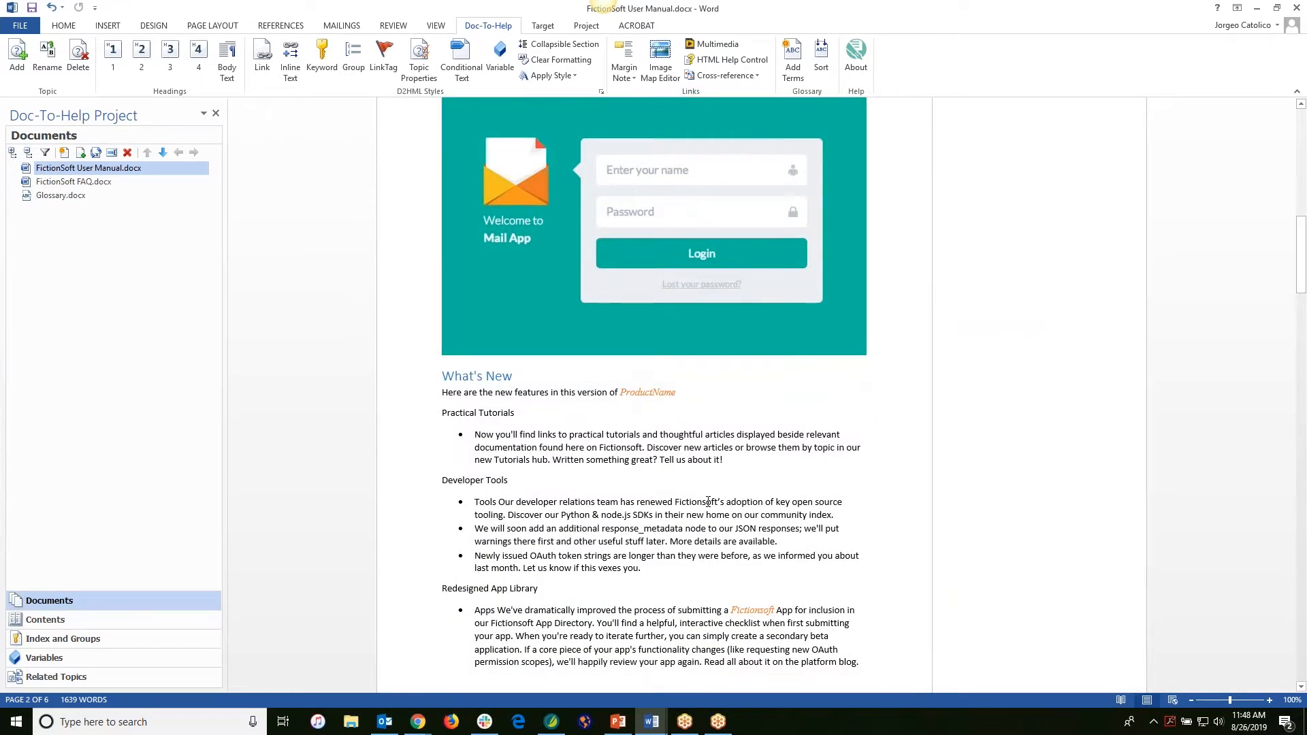
{"action": "scroll", "coordinate": [708, 501], "scroll_direction": "down", "scroll_amount": 1}
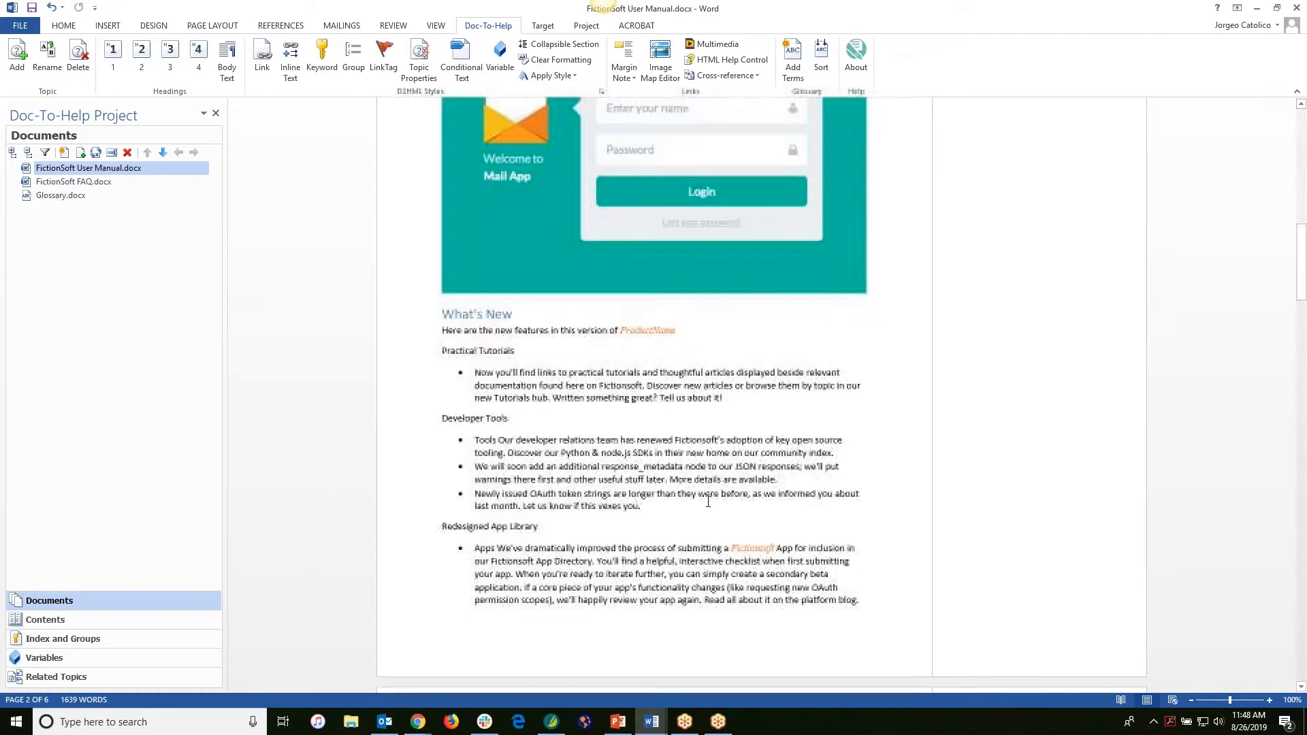
{"action": "scroll", "coordinate": [708, 501], "scroll_direction": "down", "scroll_amount": 1}
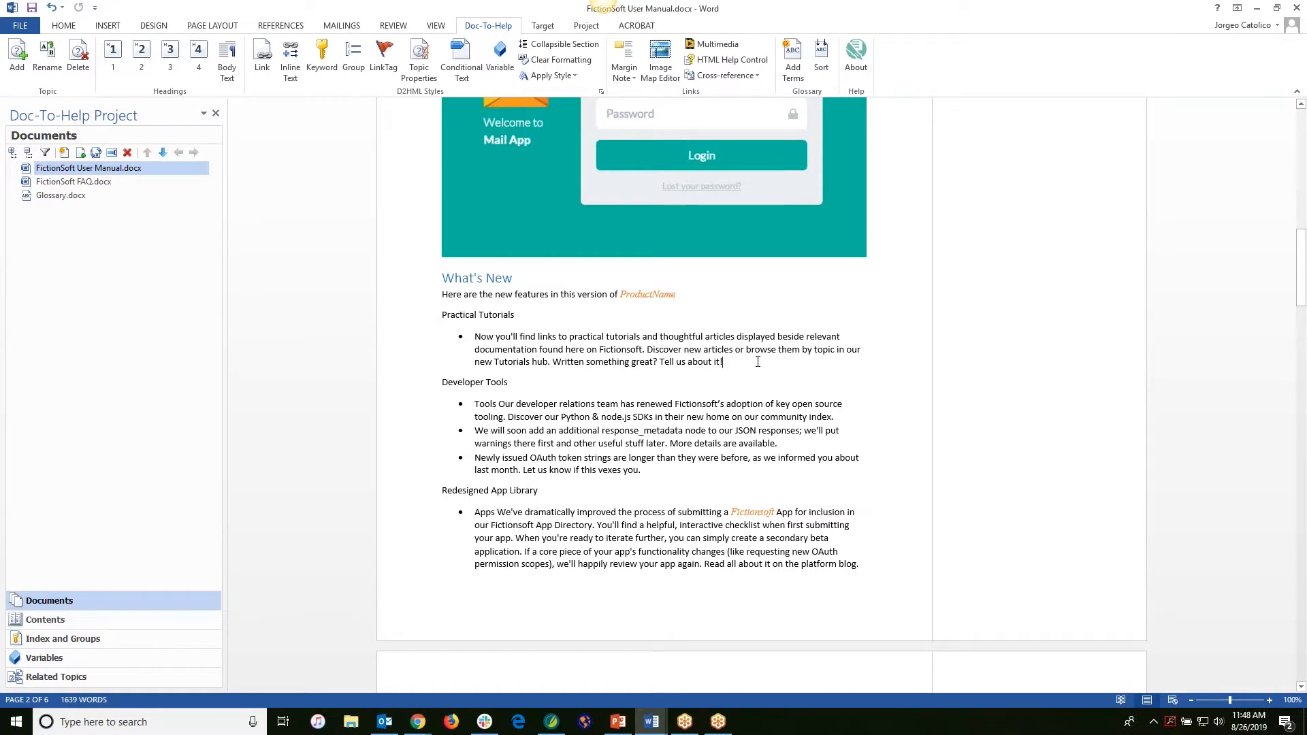
{"action": "left_click_drag", "start_coordinate": [701, 357], "coordinate": [430, 319]}
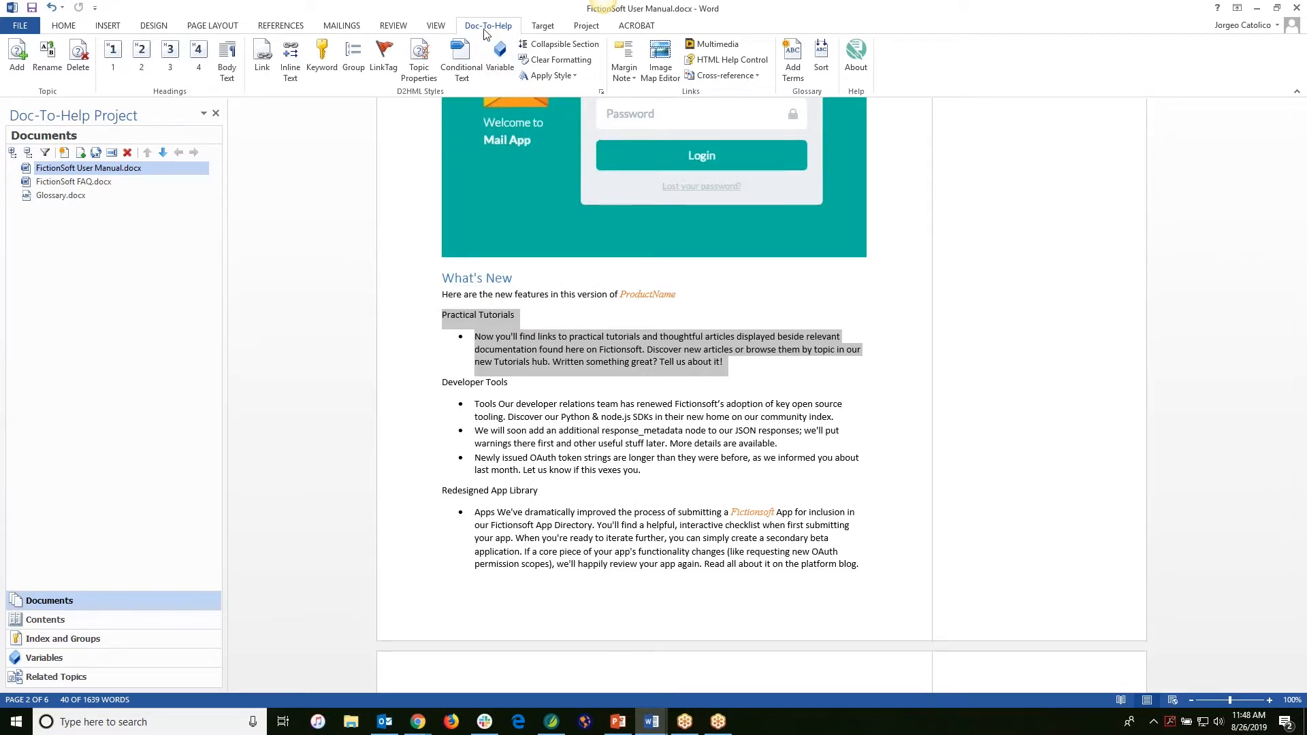
{"action": "left_click", "coordinate": [556, 50]}
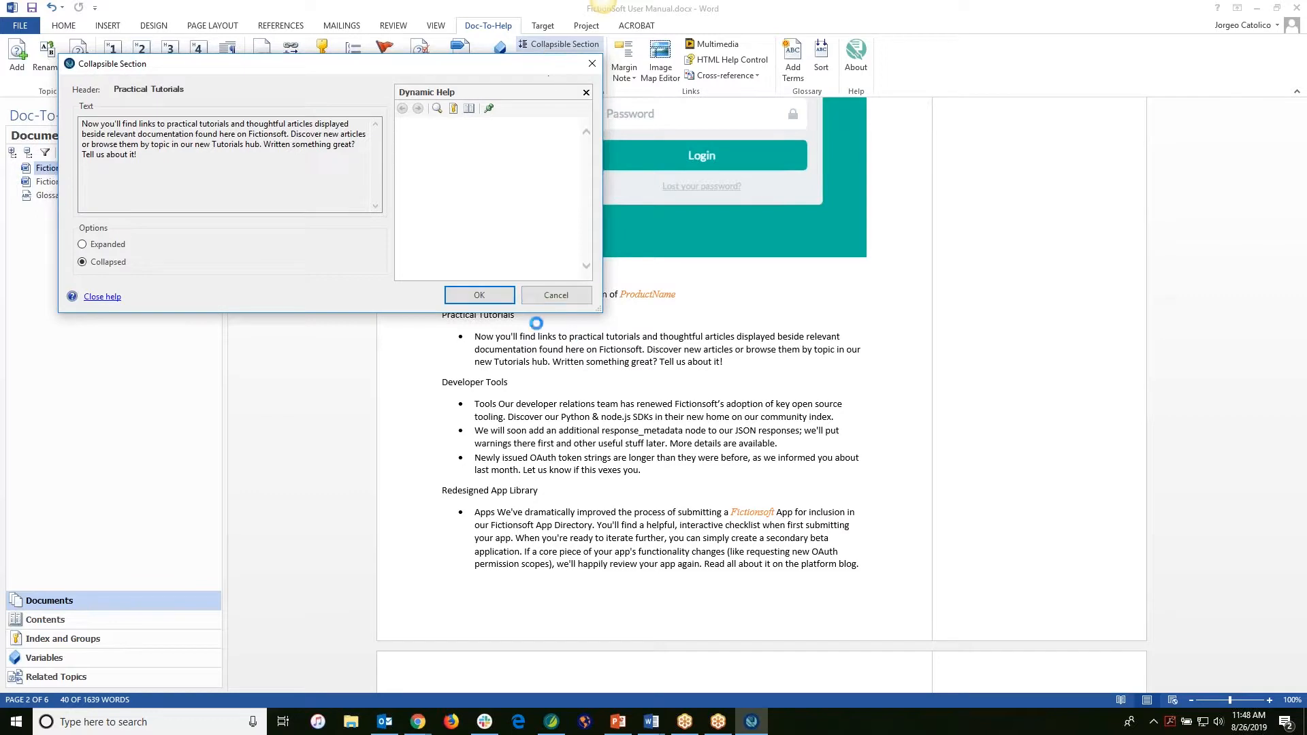
{"action": "left_click", "coordinate": [470, 296]}
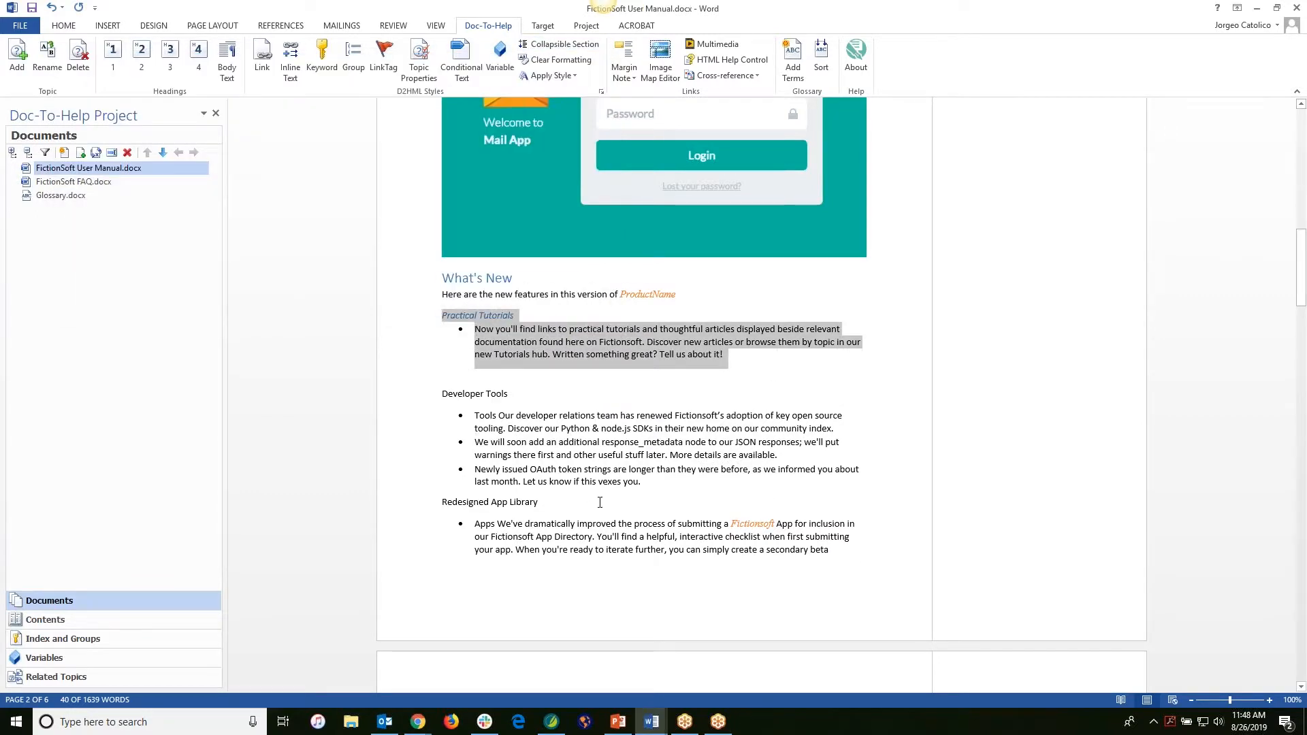
Step: Turn the Developer Tools heading and its three bullets under What's New into a collapsible section with the Collapsed option
{"action": "left_click", "coordinate": [671, 512]}
{"action": "left_click_drag", "start_coordinate": [628, 479], "coordinate": [417, 398]}
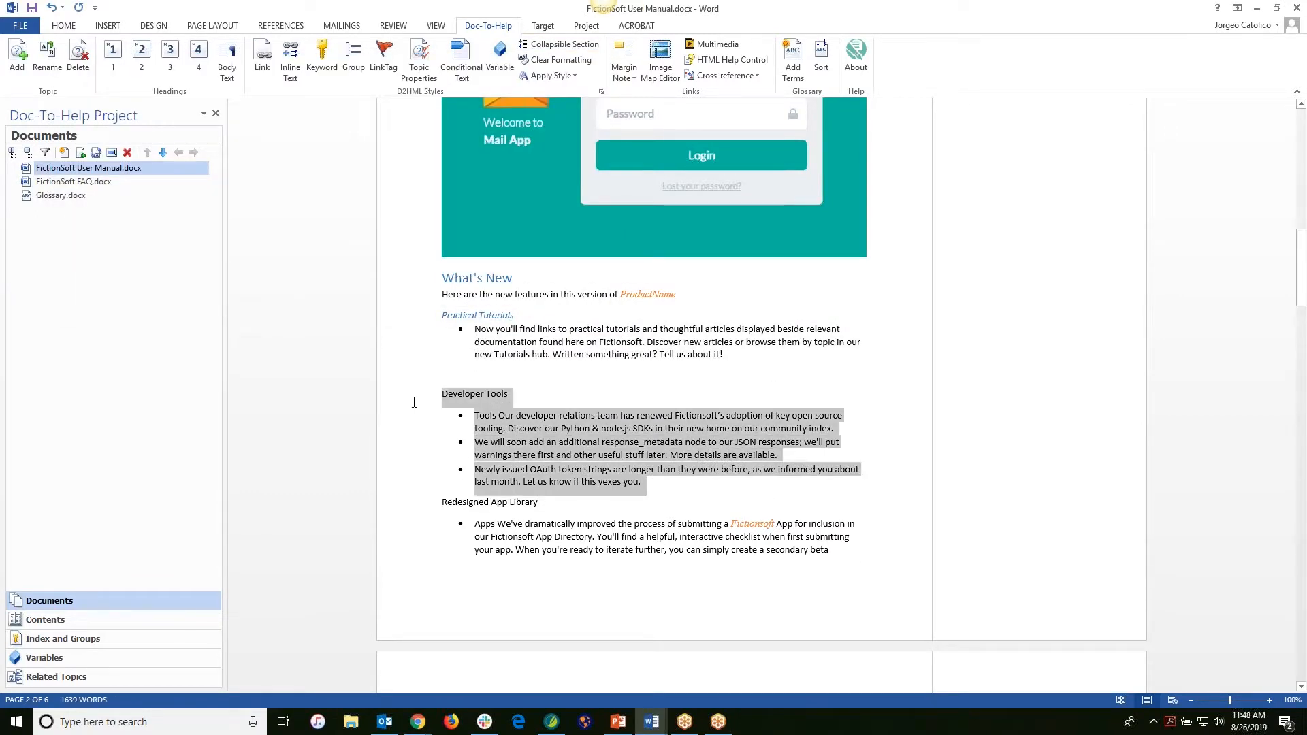
{"action": "left_click", "coordinate": [546, 45]}
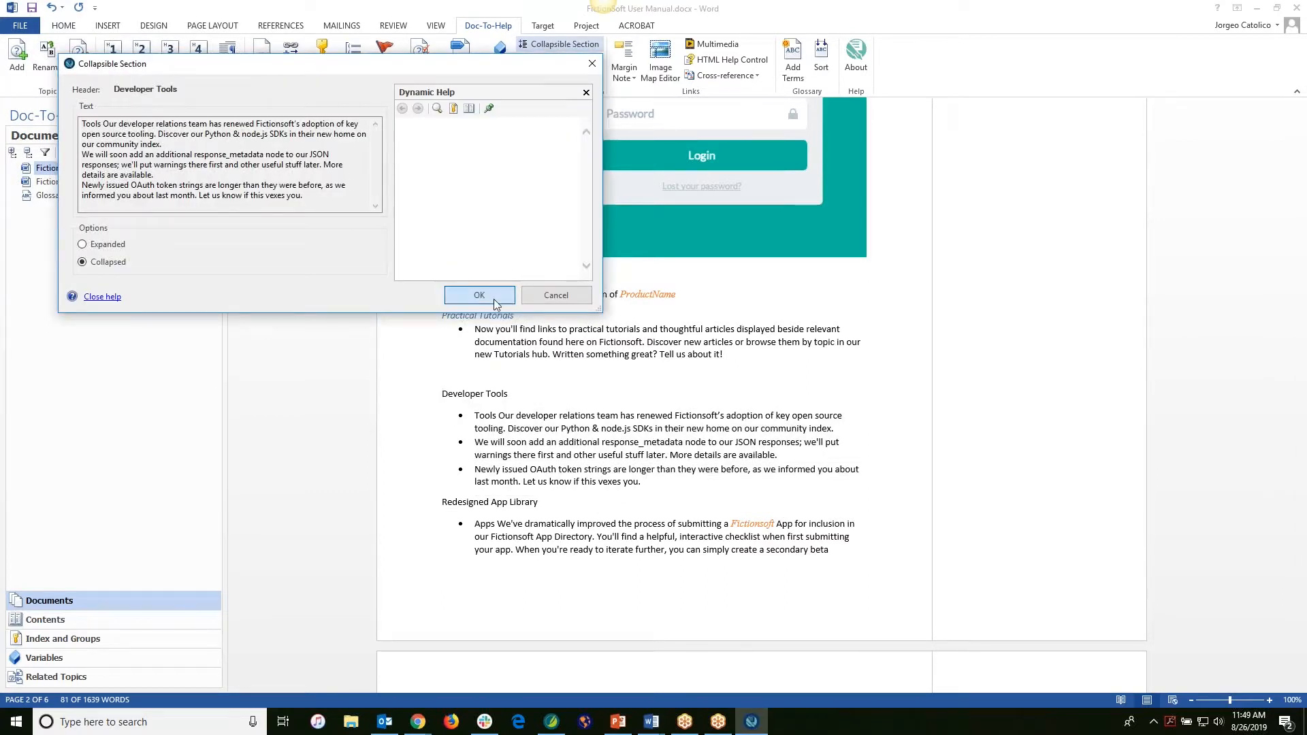
{"action": "left_click", "coordinate": [476, 294]}
Step: Turn the Redesigned App Library heading and its bullet into a collapsible section with the Collapsed option, and save the document
{"action": "scroll", "coordinate": [561, 311], "scroll_direction": "down", "scroll_amount": 6}
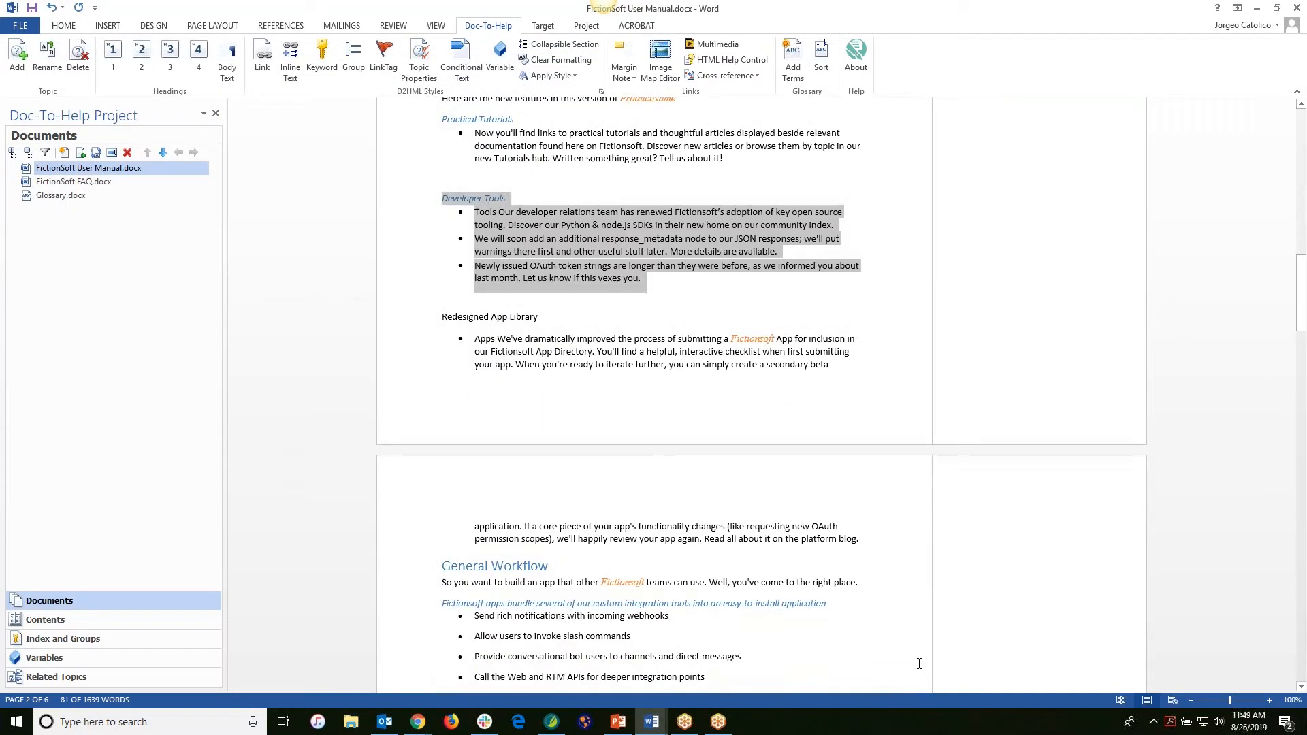
{"action": "left_click_drag", "start_coordinate": [865, 541], "coordinate": [423, 319]}
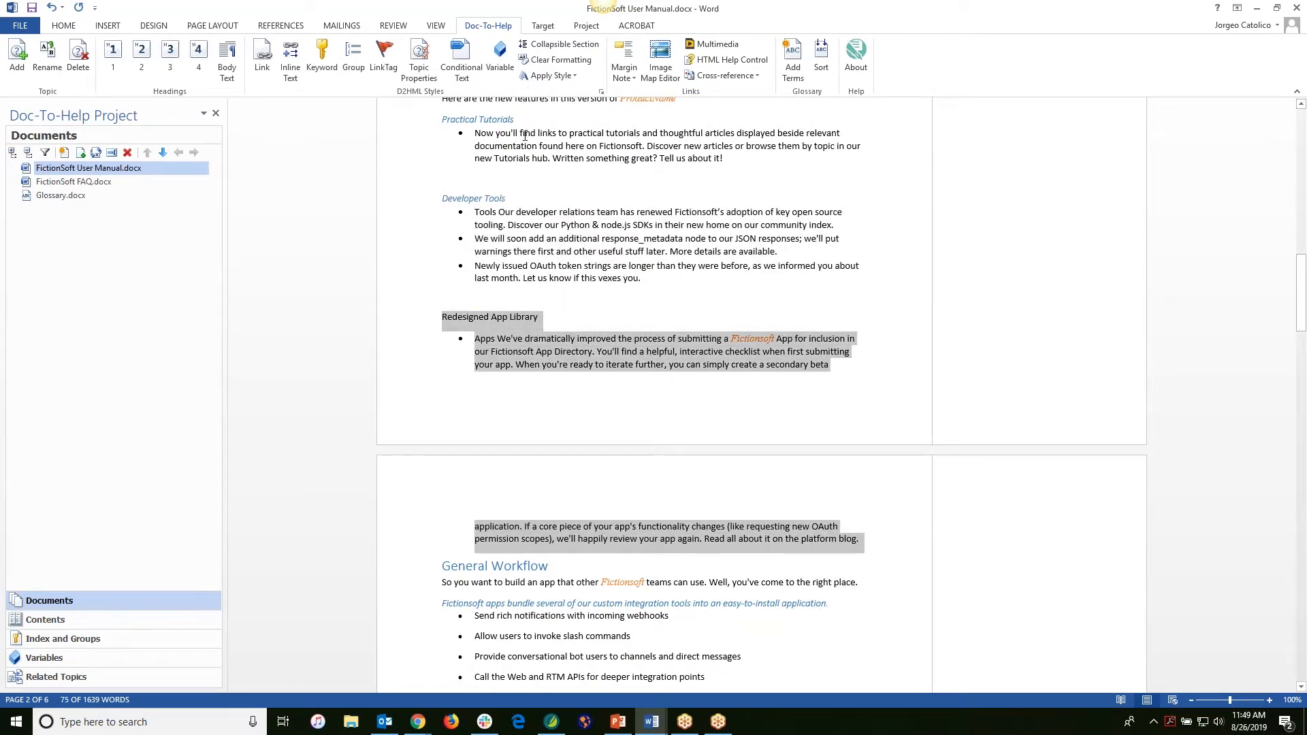
{"action": "left_click", "coordinate": [541, 45]}
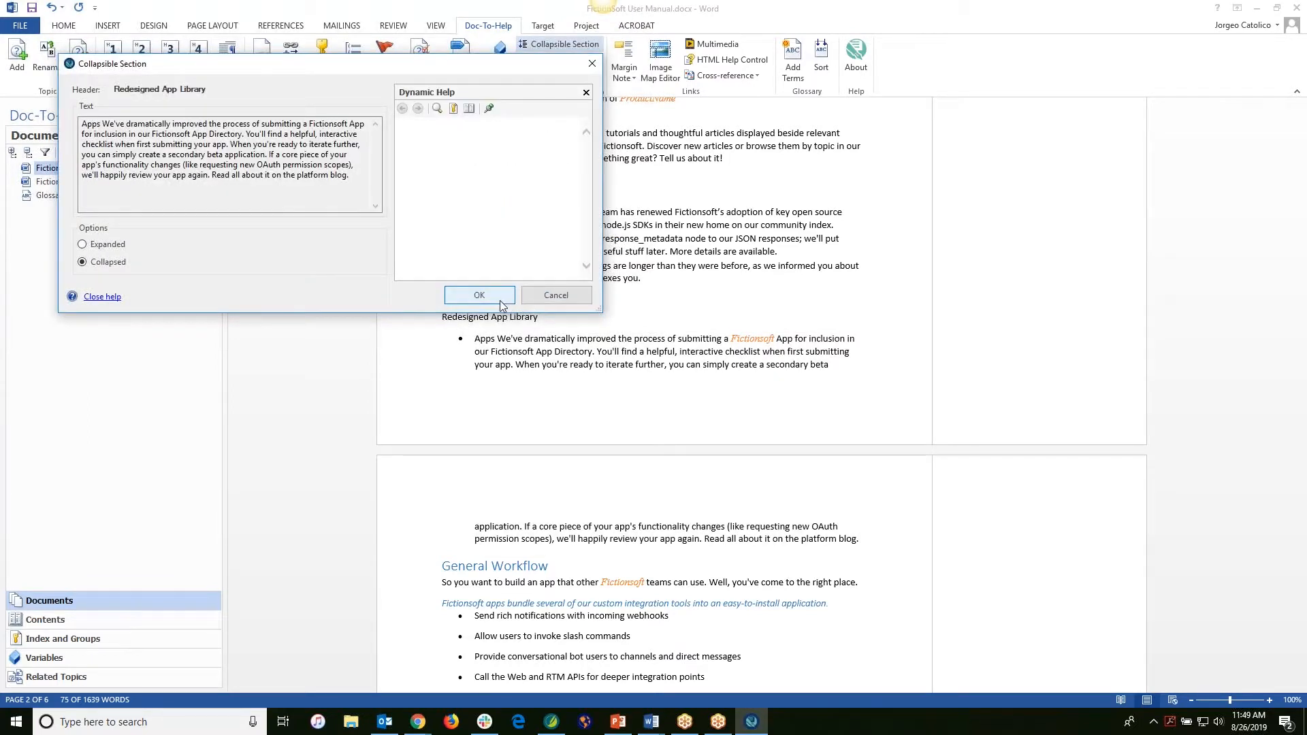
{"action": "left_click", "coordinate": [500, 301]}
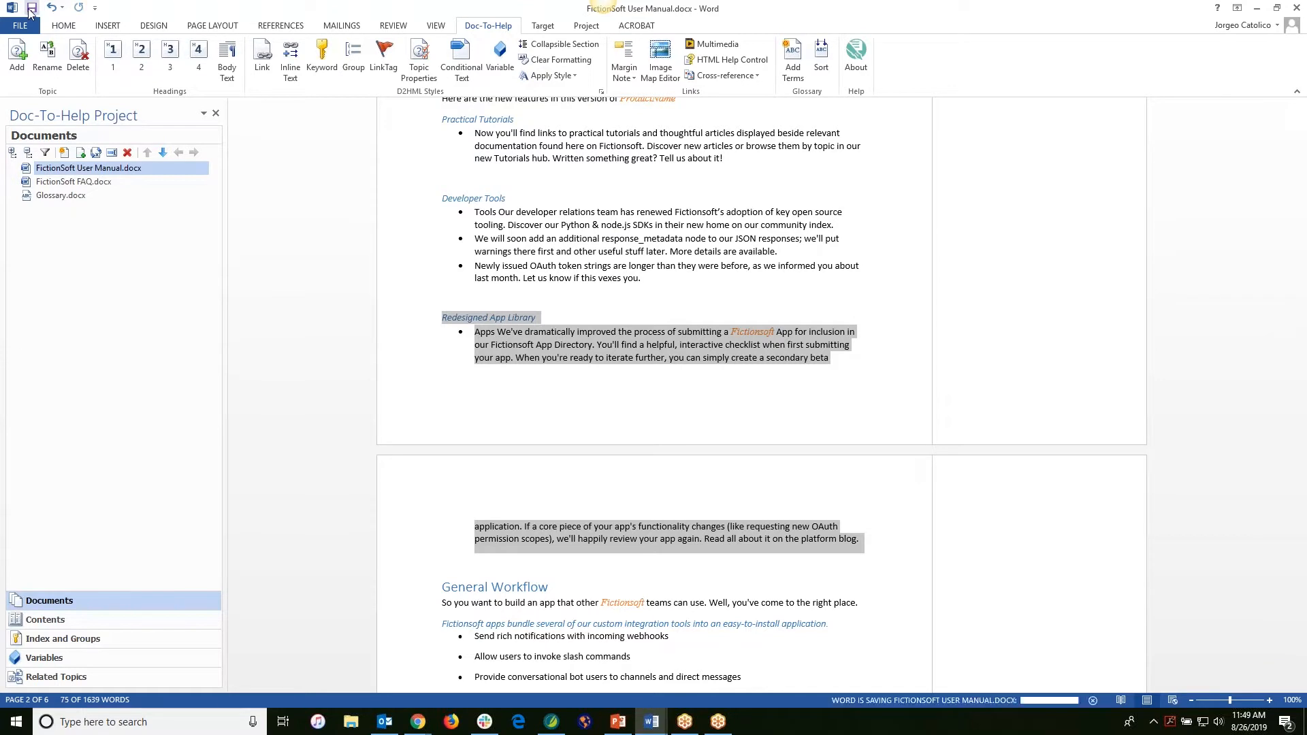
Step: Open the Mail App login picture above What's New in the Image Map Editor and draw a hot region about 120 by 20 over "Lost your password?"
{"action": "scroll", "coordinate": [667, 279], "scroll_direction": "down", "scroll_amount": 2}
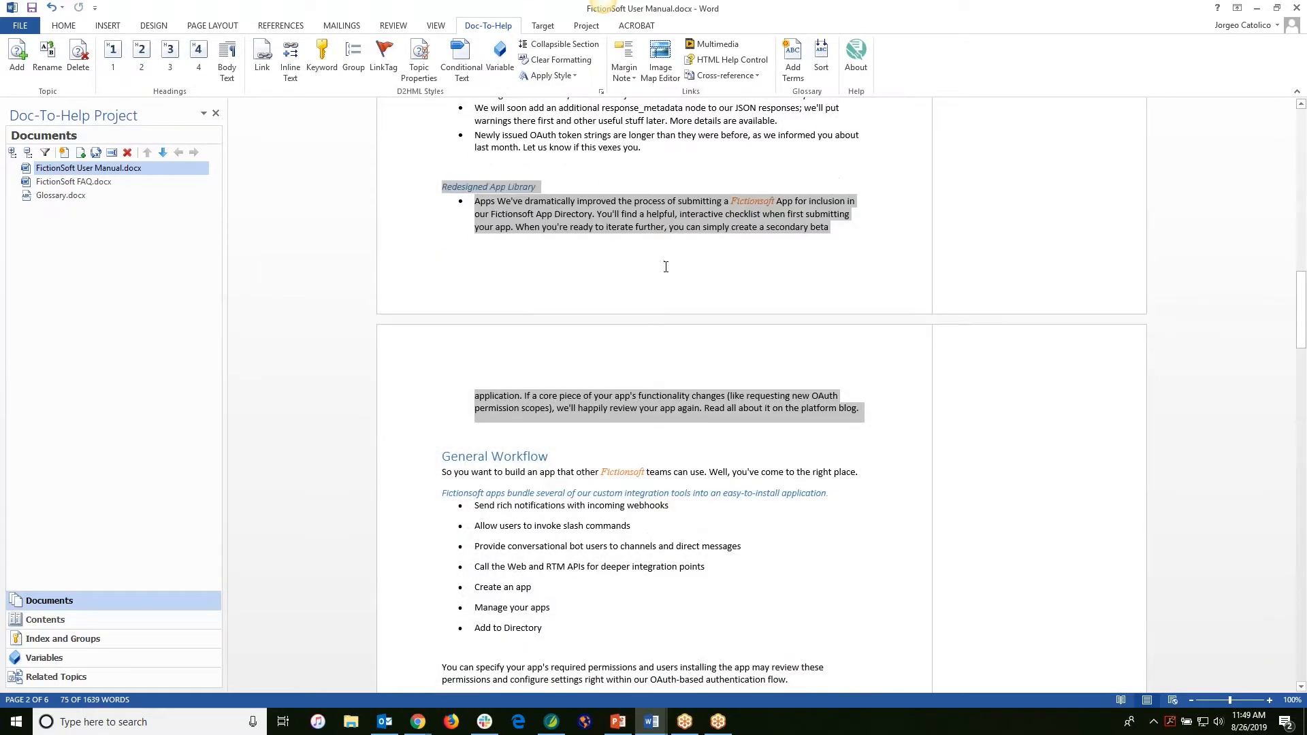
{"action": "scroll", "coordinate": [666, 271], "scroll_direction": "up", "scroll_amount": 3}
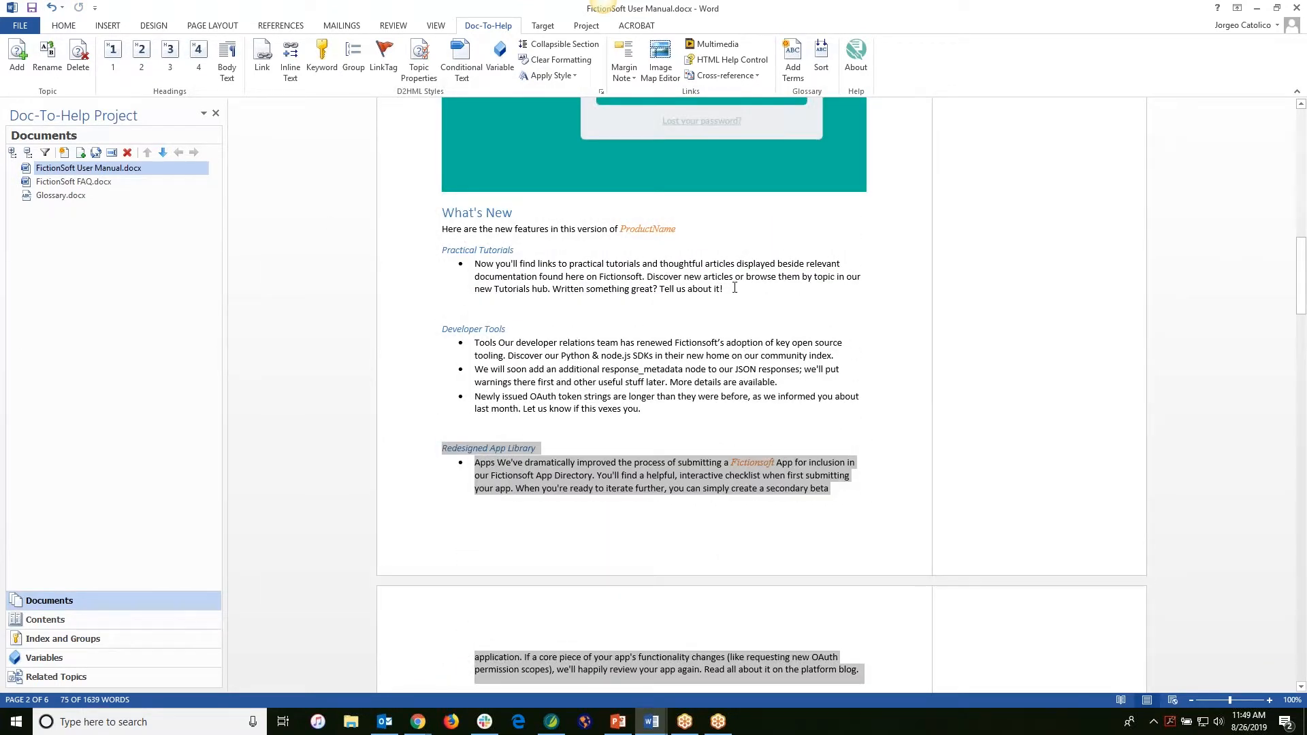
{"action": "scroll", "coordinate": [734, 288], "scroll_direction": "up", "scroll_amount": 4}
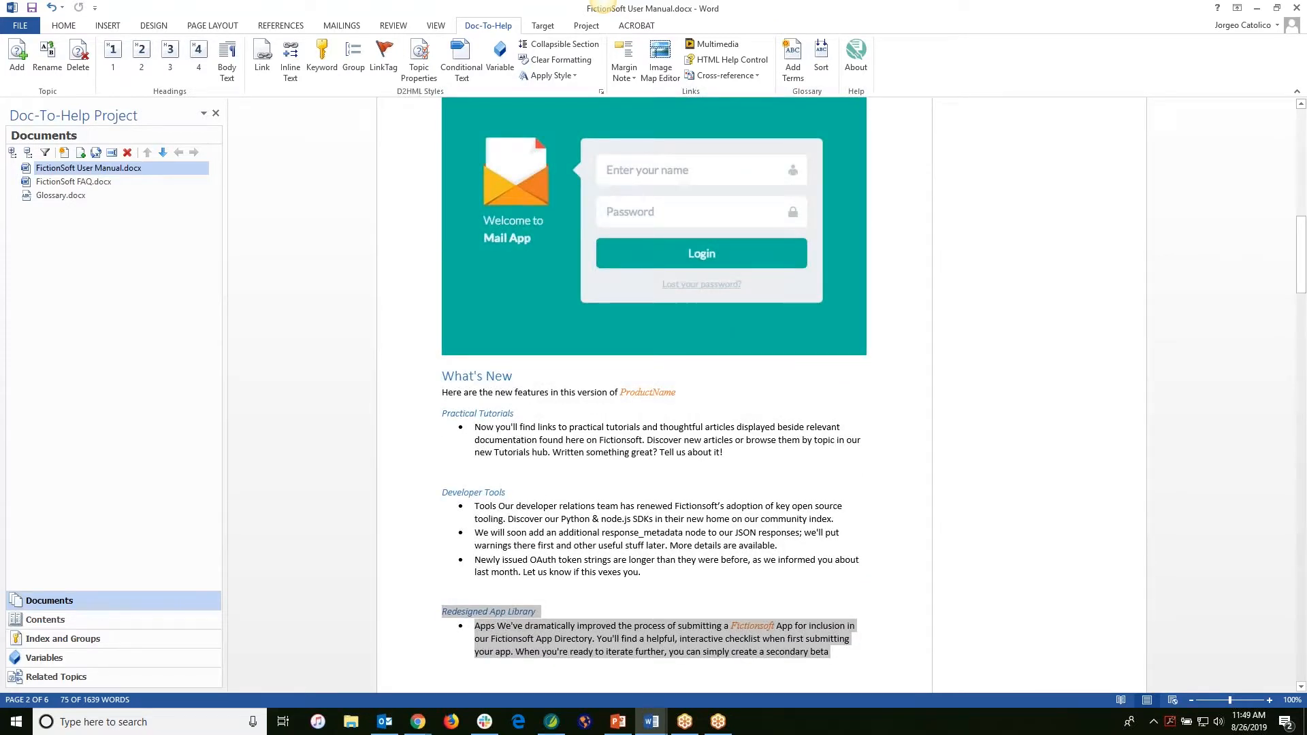
{"action": "scroll", "coordinate": [755, 401], "scroll_direction": "up", "scroll_amount": 3}
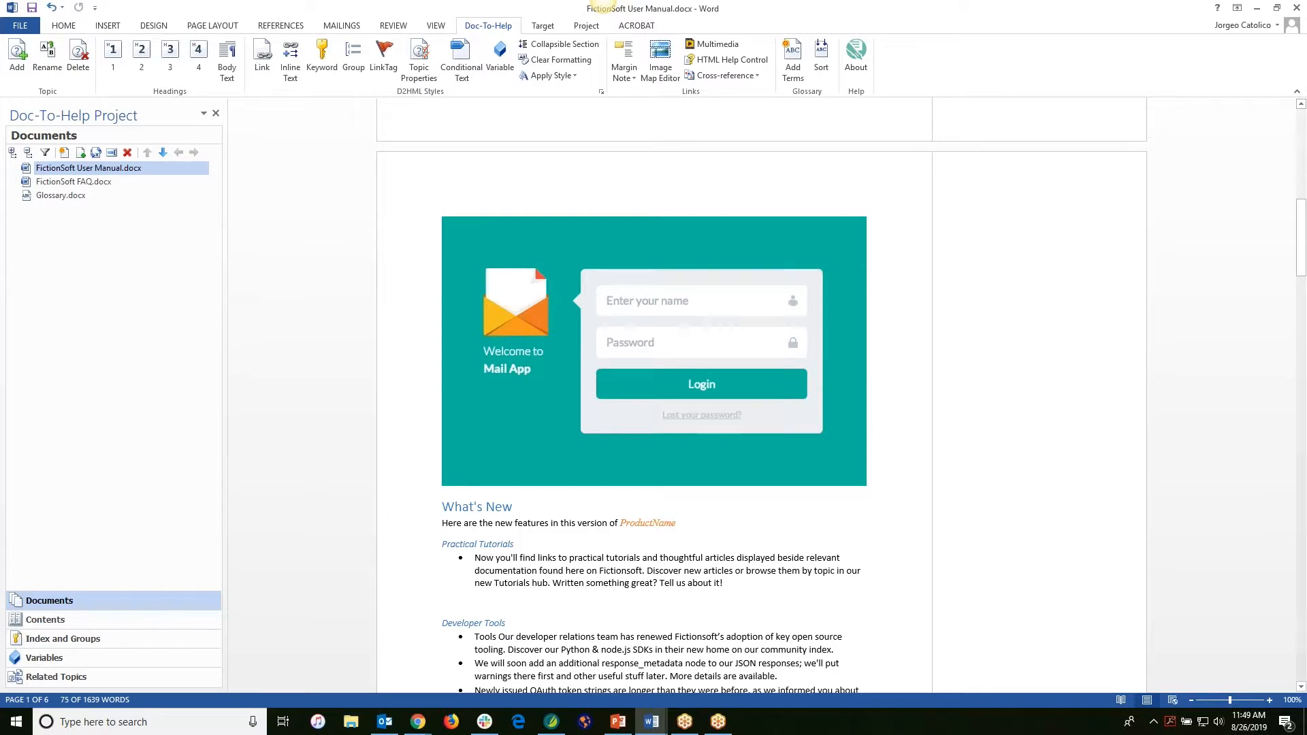
{"action": "left_click", "coordinate": [654, 351]}
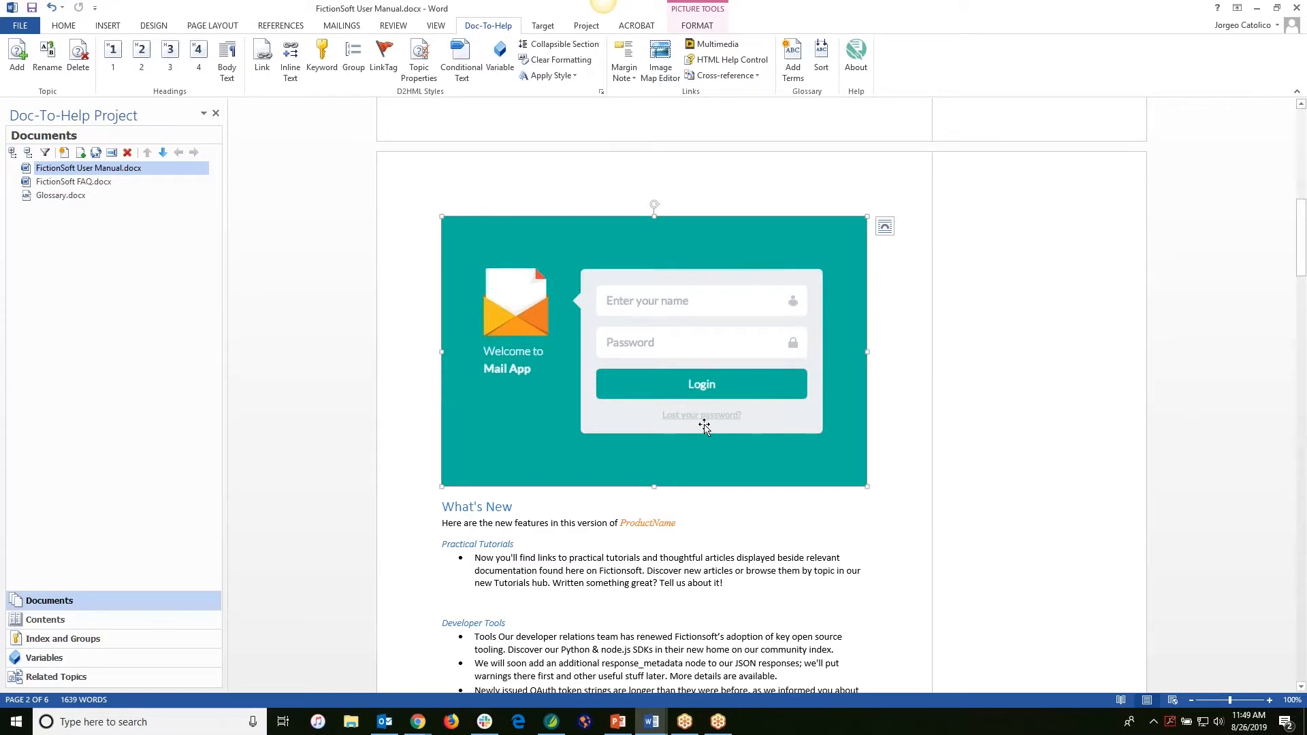
{"action": "left_click", "coordinate": [44, 619]}
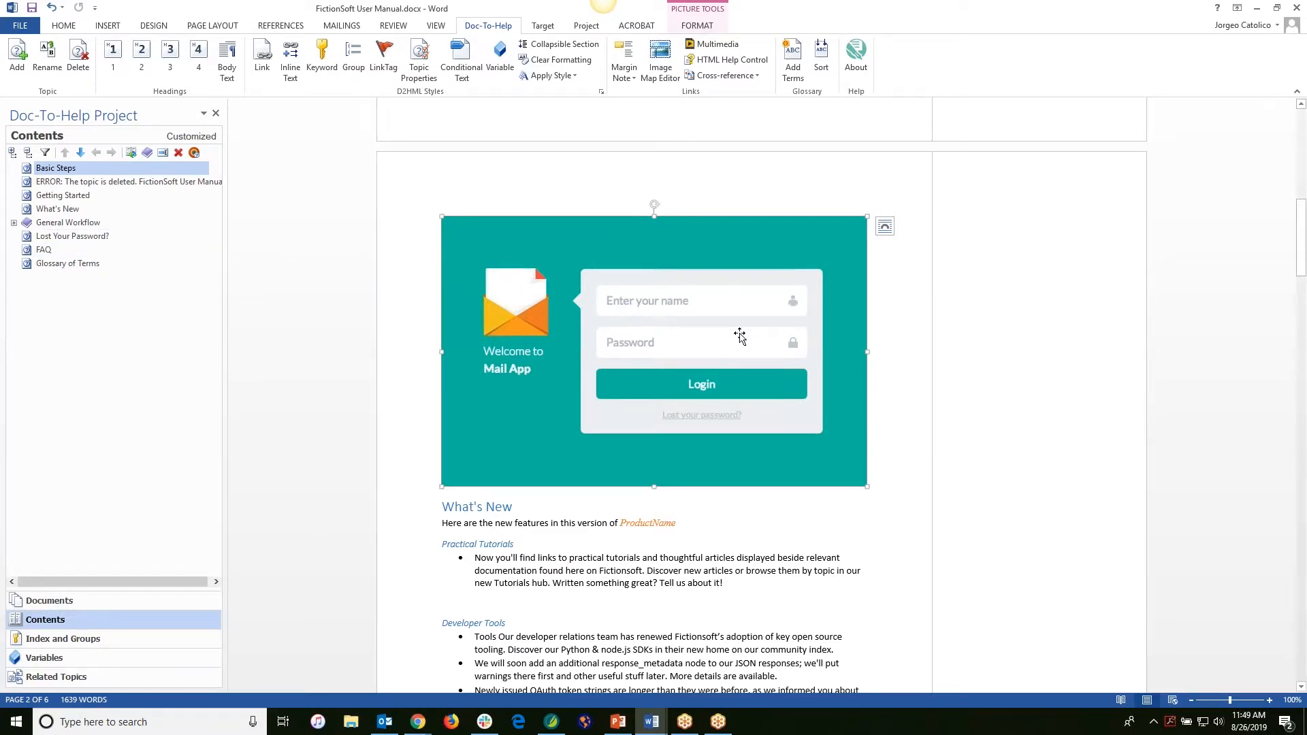
{"action": "left_click", "coordinate": [661, 63]}
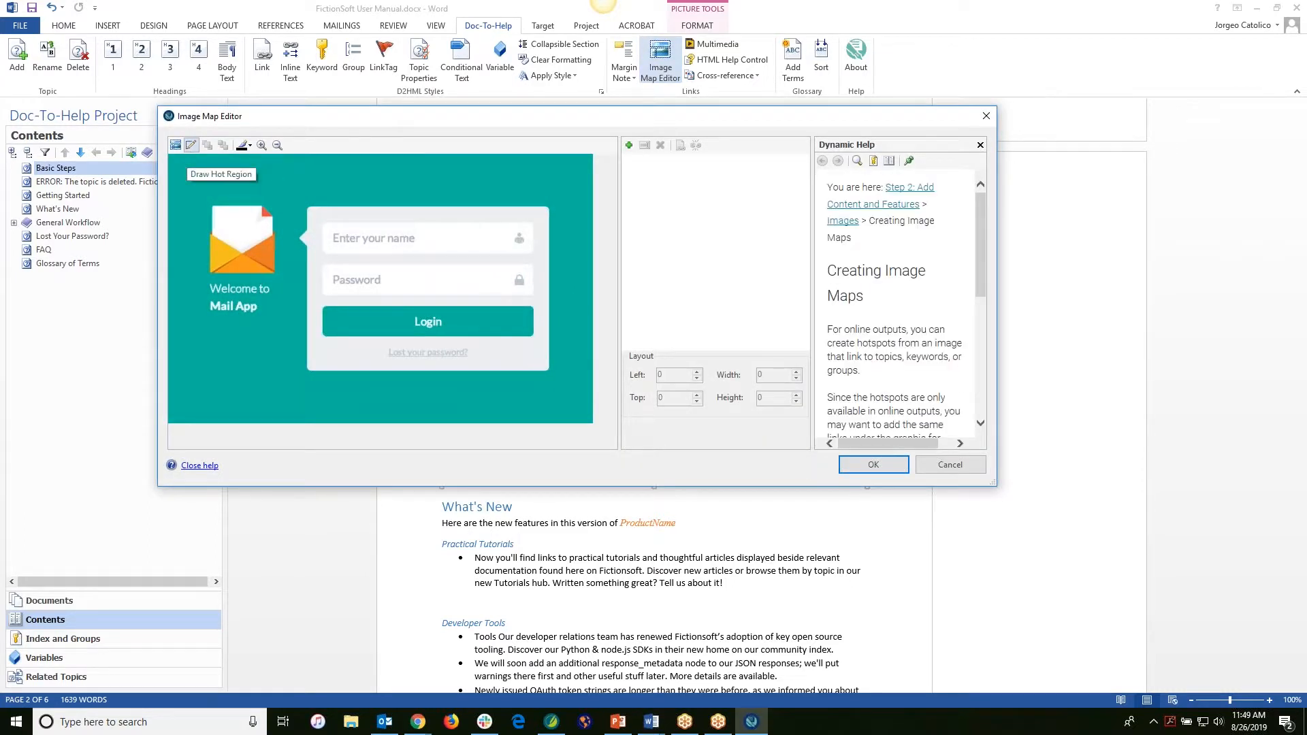
{"action": "left_click", "coordinate": [188, 147]}
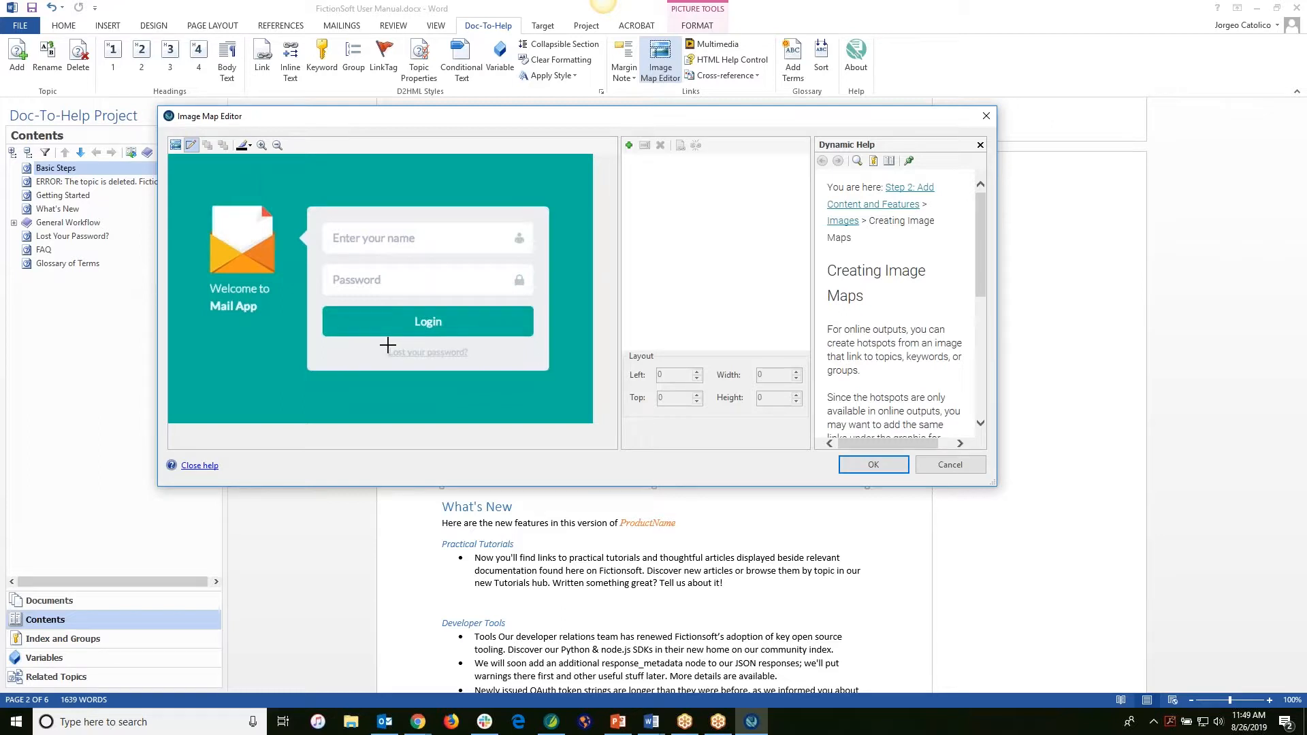
{"action": "left_click_drag", "start_coordinate": [388, 345], "coordinate": [469, 359]}
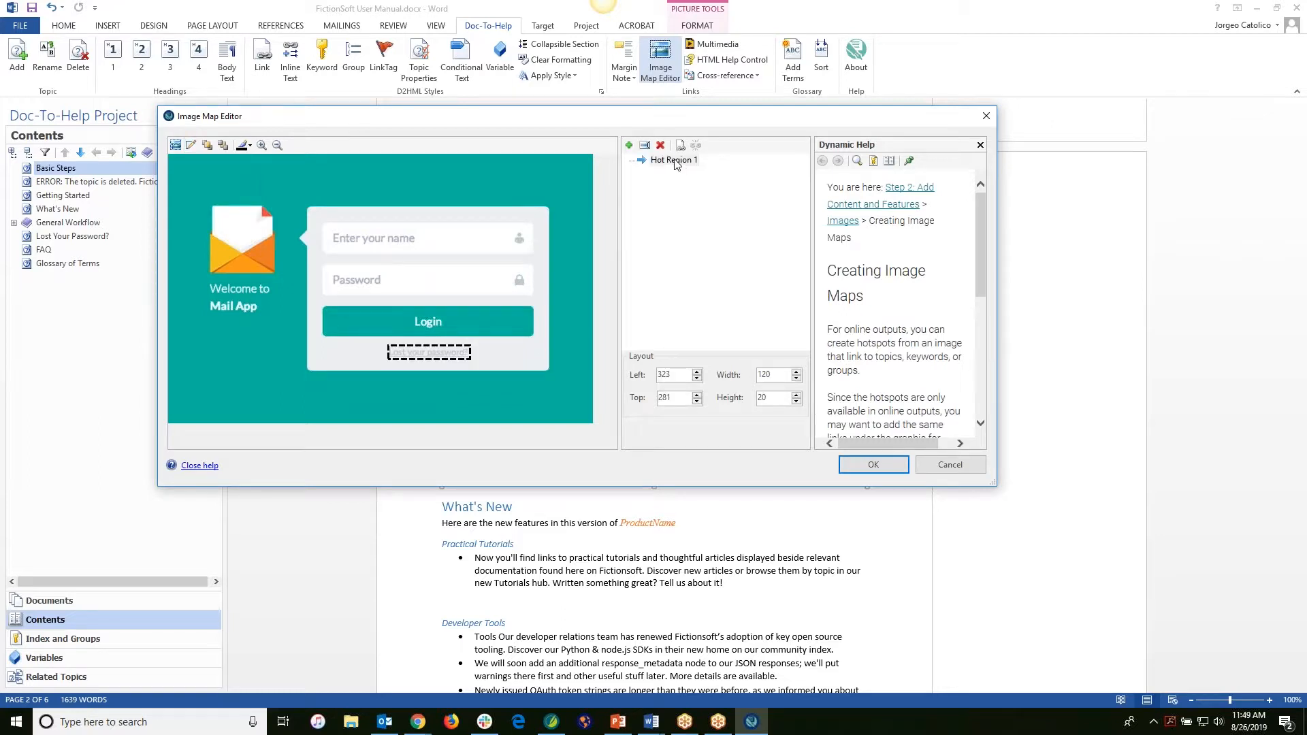
Step: Link the hot region to the Lost Your Password? topic of FictionSoft User Manual.docx, keeping the default window option
{"action": "left_click", "coordinate": [679, 145]}
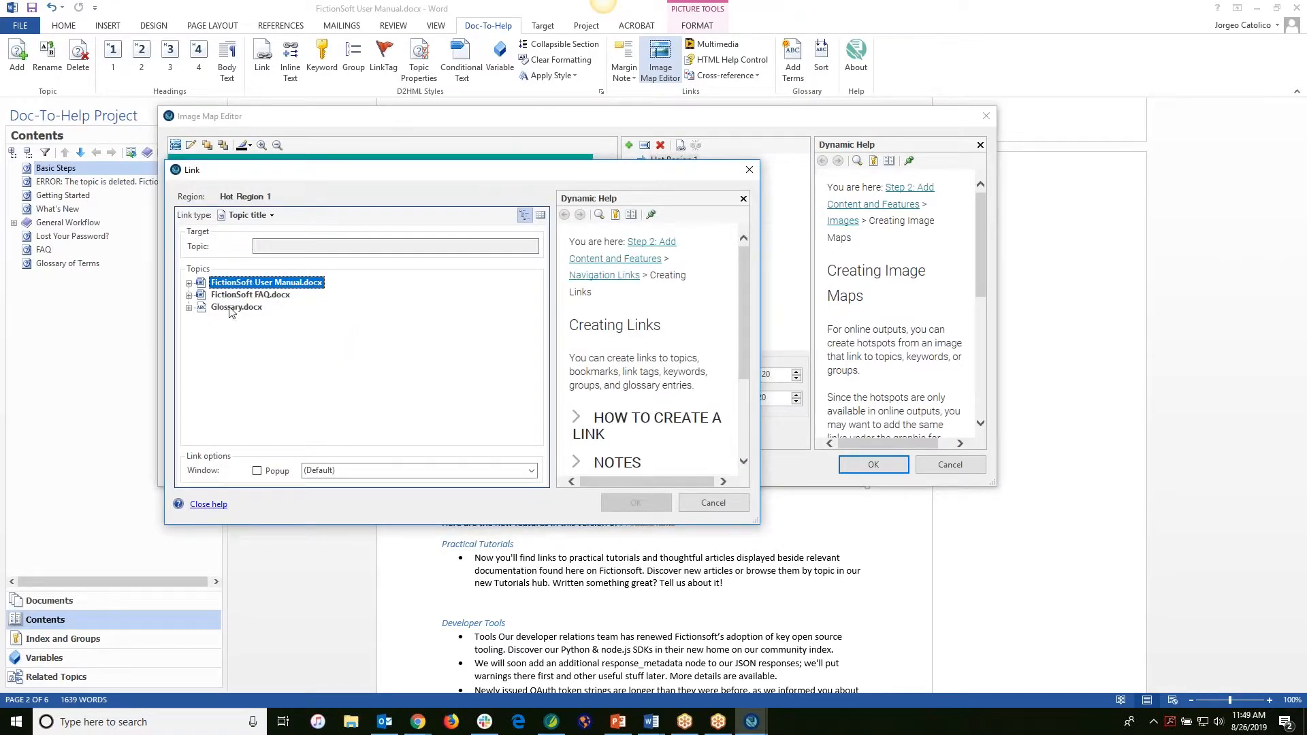
{"action": "left_click", "coordinate": [188, 282]}
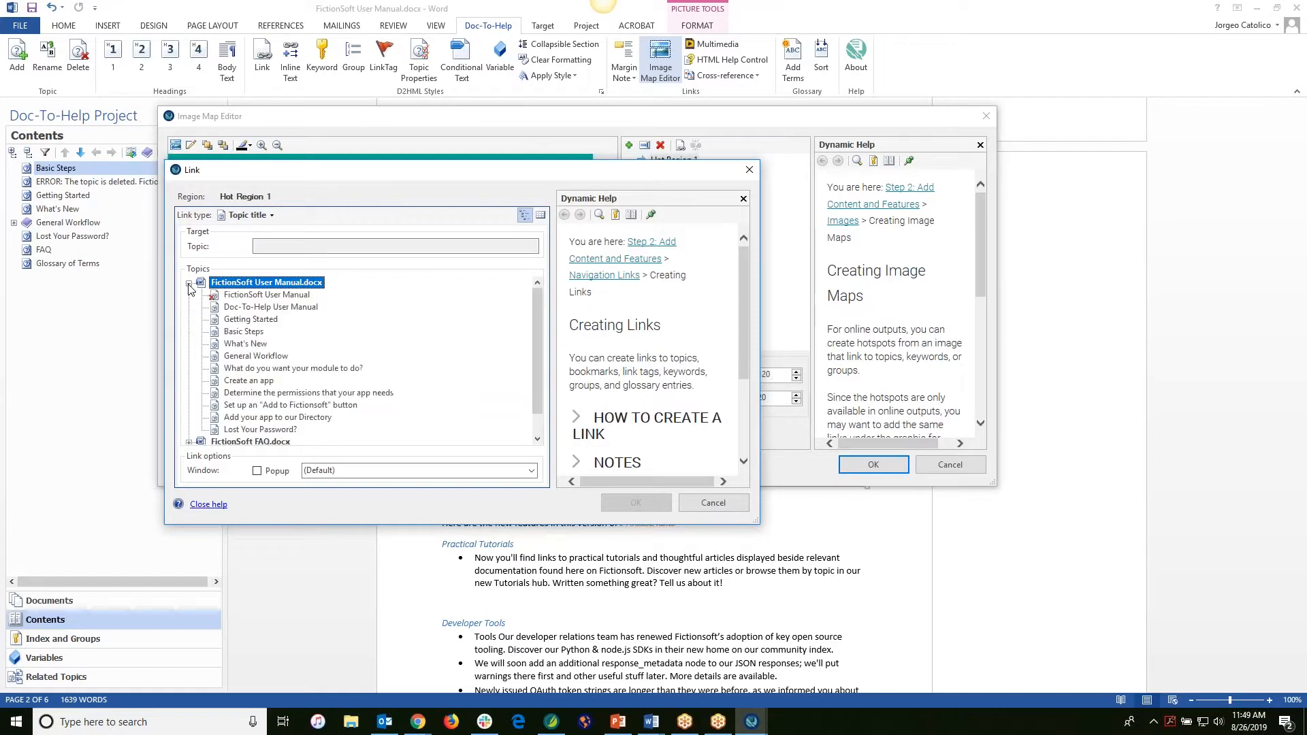
{"action": "left_click", "coordinate": [272, 430]}
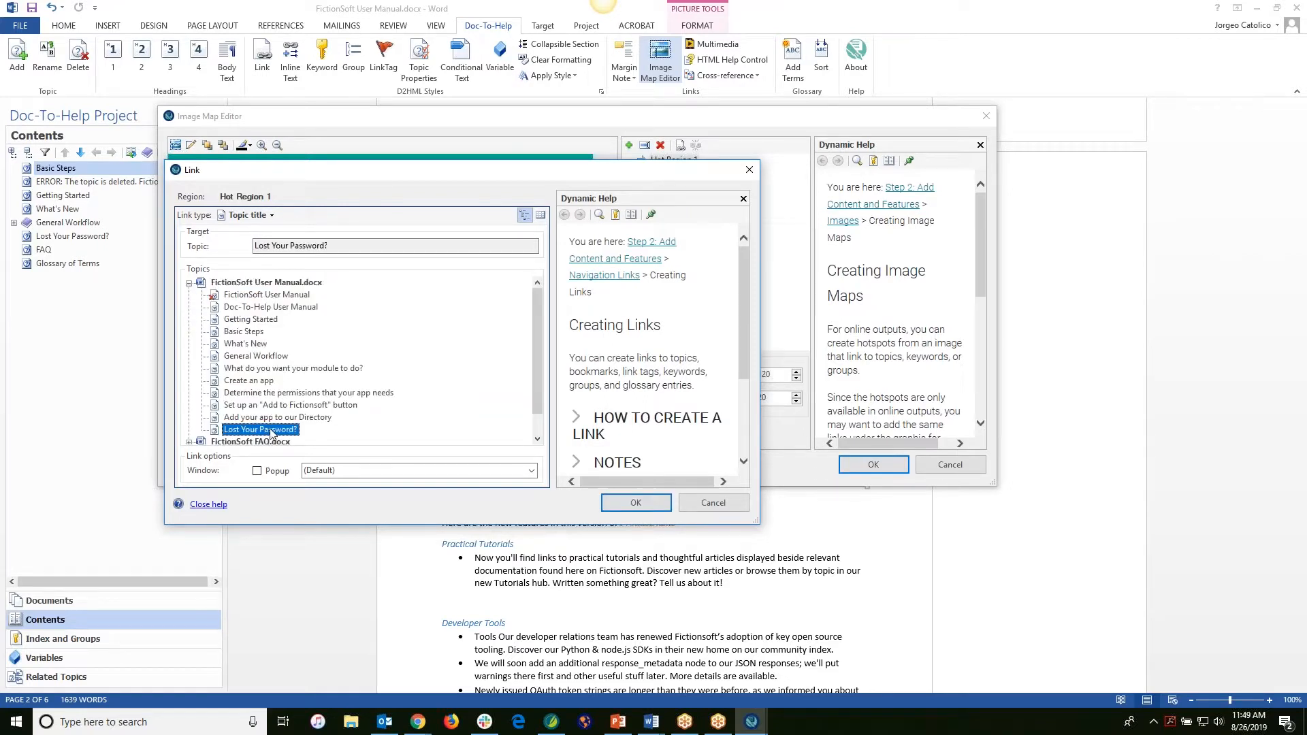
{"action": "left_click", "coordinate": [635, 503]}
Step: Rename the hot region as "Lost your password?", accept the image map and save the document
{"action": "left_click", "coordinate": [669, 163]}
{"action": "type", "text": "Lost your"}
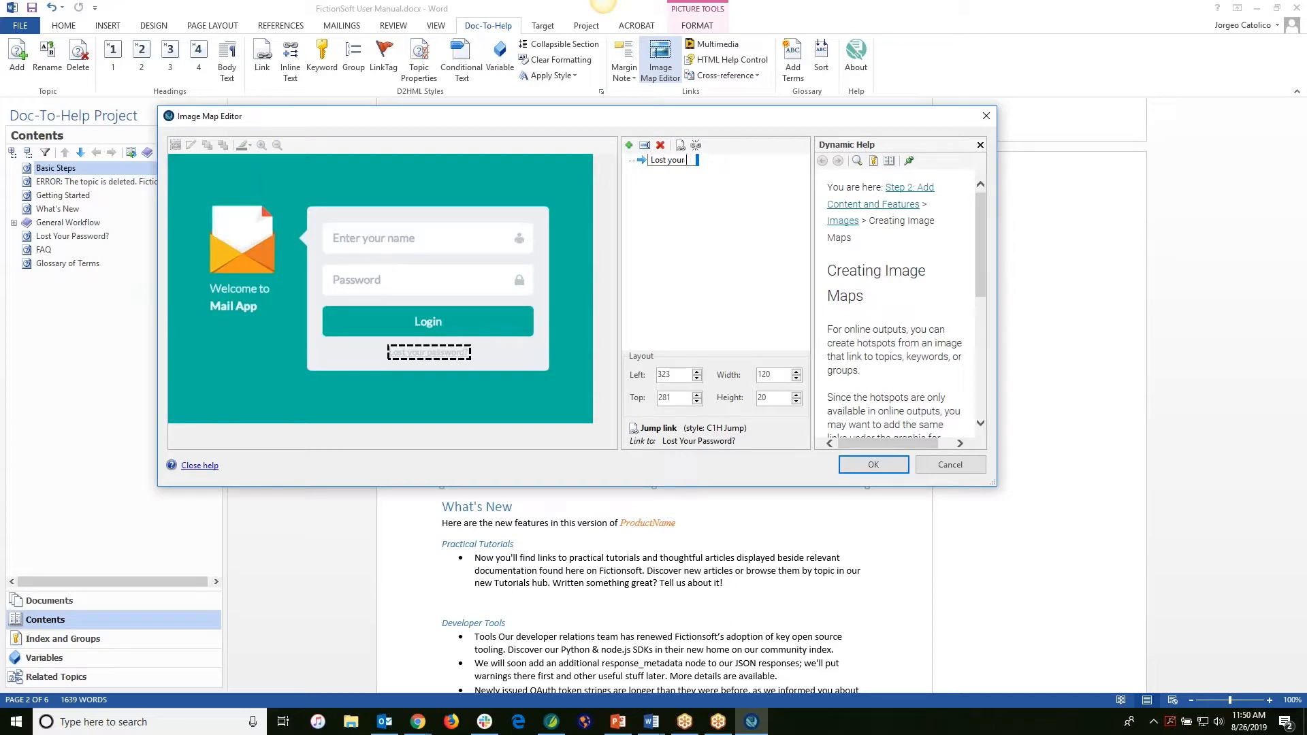
{"action": "type", "text": " password?"}
{"action": "left_click", "coordinate": [874, 466]}
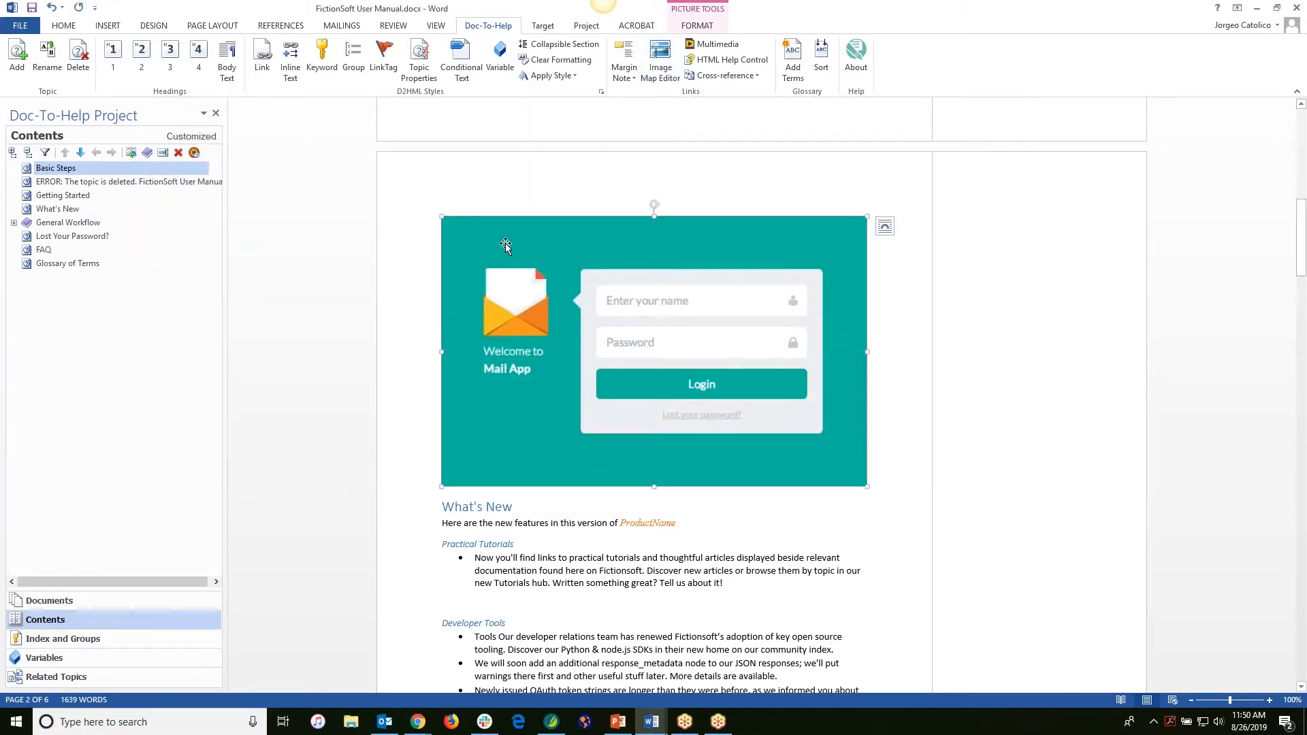
{"action": "left_click", "coordinate": [32, 8]}
Step: Make NetHelp the active target and rebuild it
{"action": "left_click", "coordinate": [542, 26]}
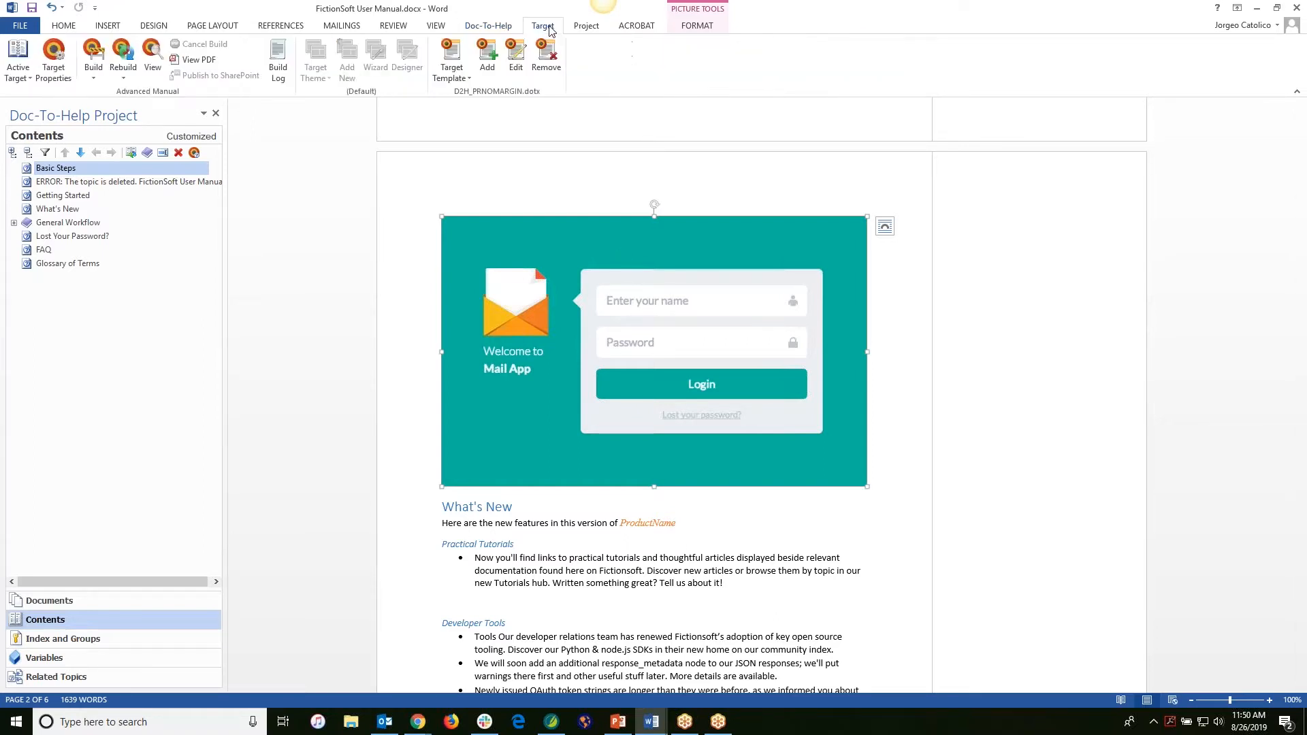
{"action": "left_click", "coordinate": [24, 71]}
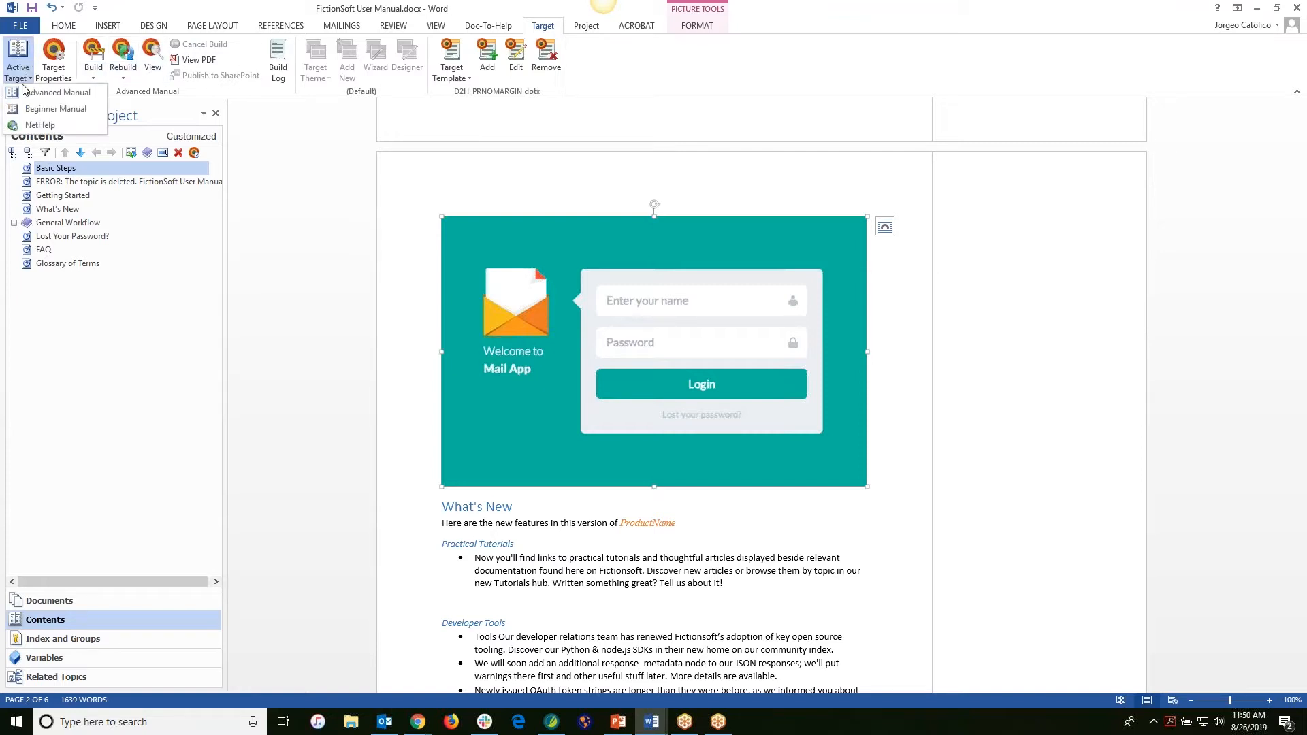
{"action": "left_click", "coordinate": [39, 125]}
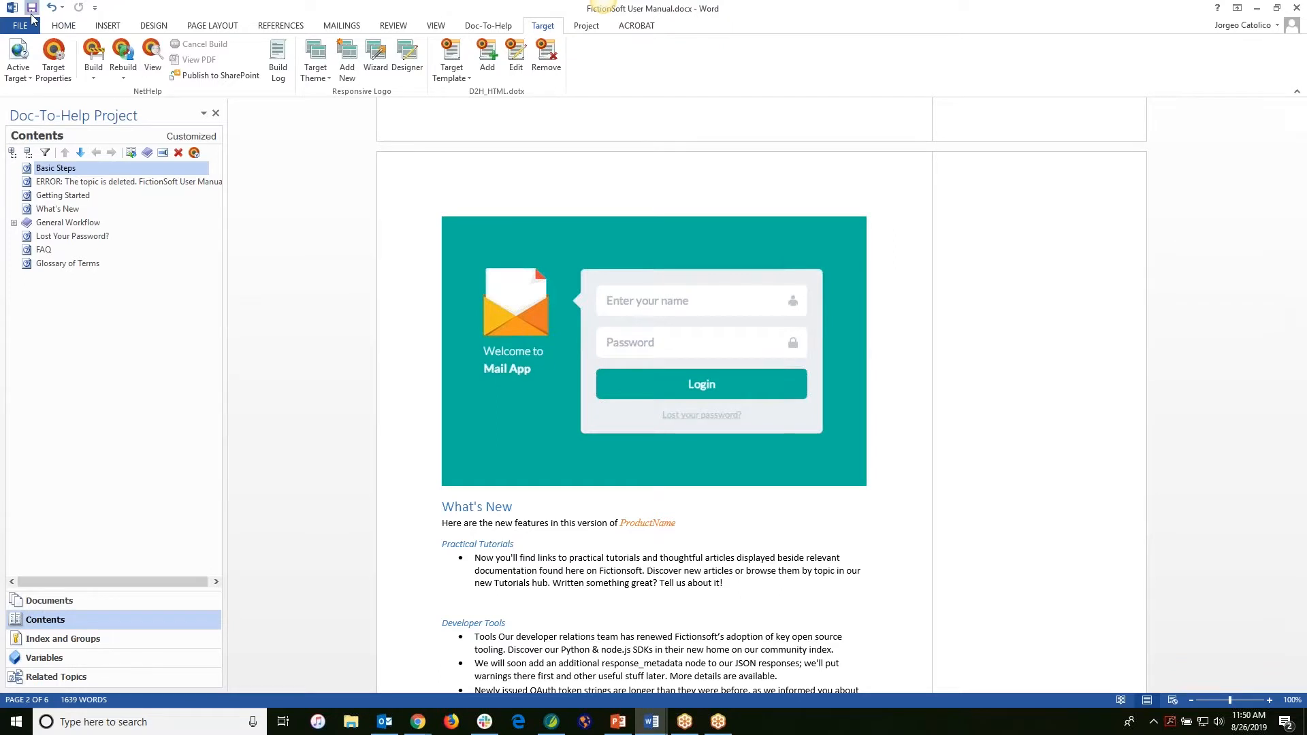
{"action": "left_click", "coordinate": [120, 56]}
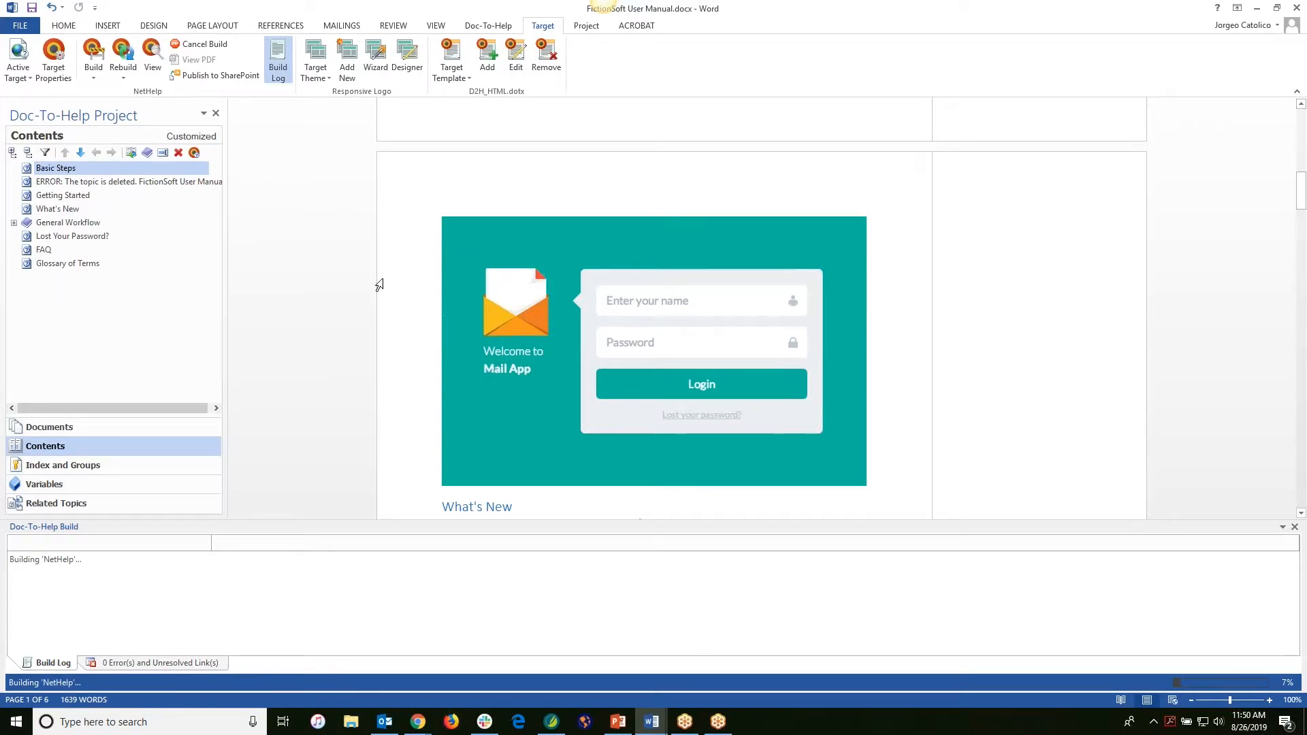
Step: Check the list of errors and unresolved links and the build log during the NetHelp build, and review the collapsible sections under What's New
{"action": "scroll", "coordinate": [380, 250], "scroll_direction": "down", "scroll_amount": 1}
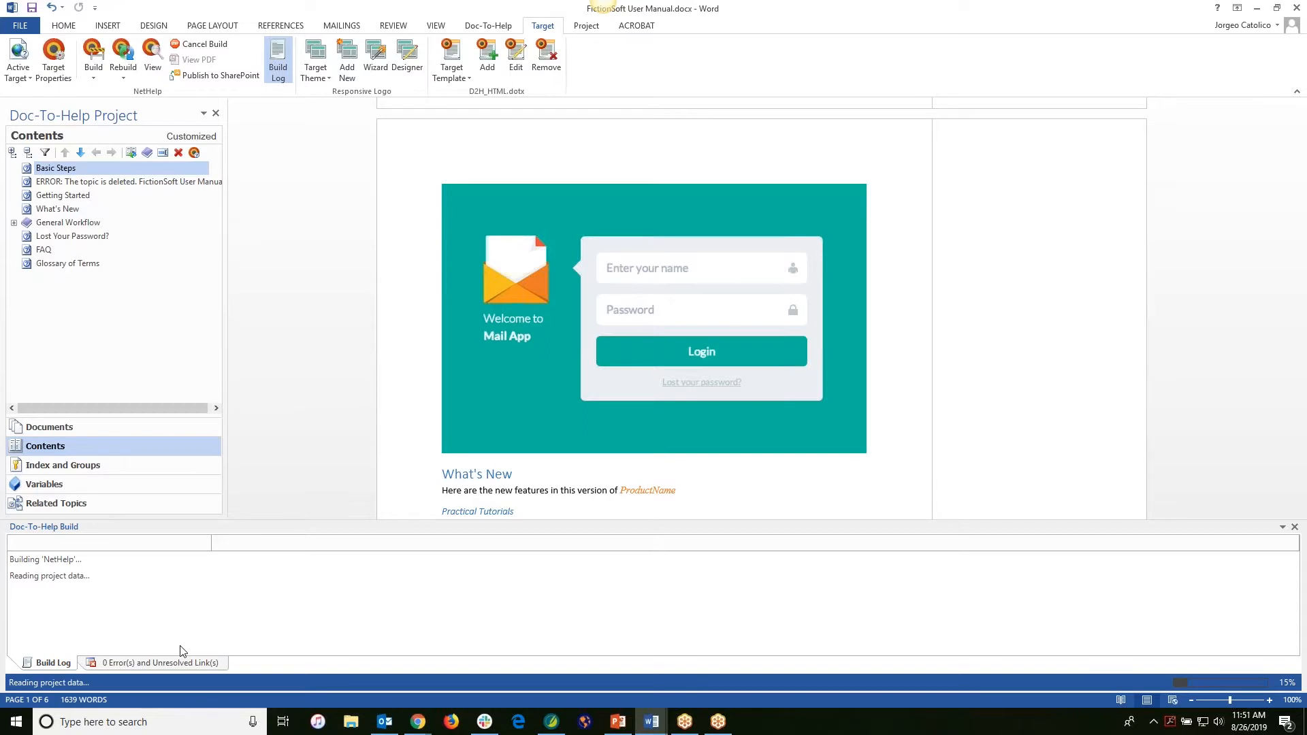
{"action": "left_click", "coordinate": [182, 663]}
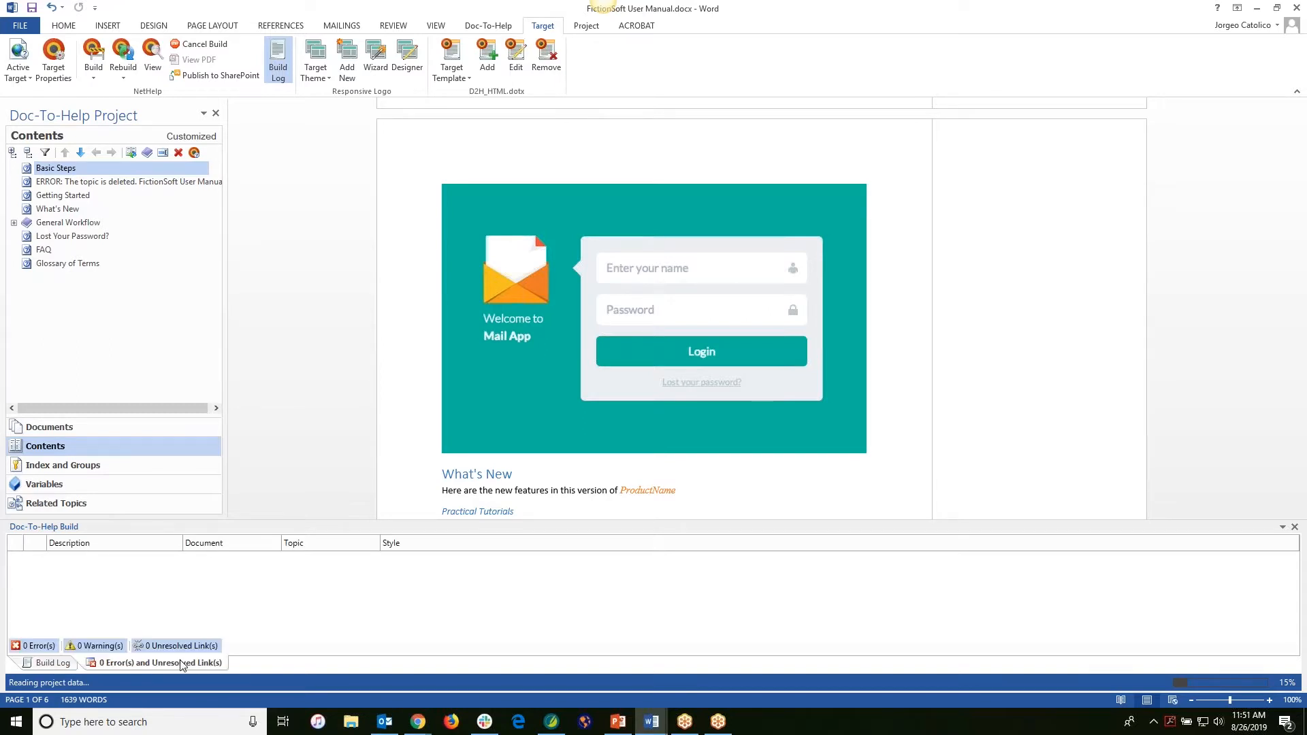
{"action": "left_click", "coordinate": [49, 664]}
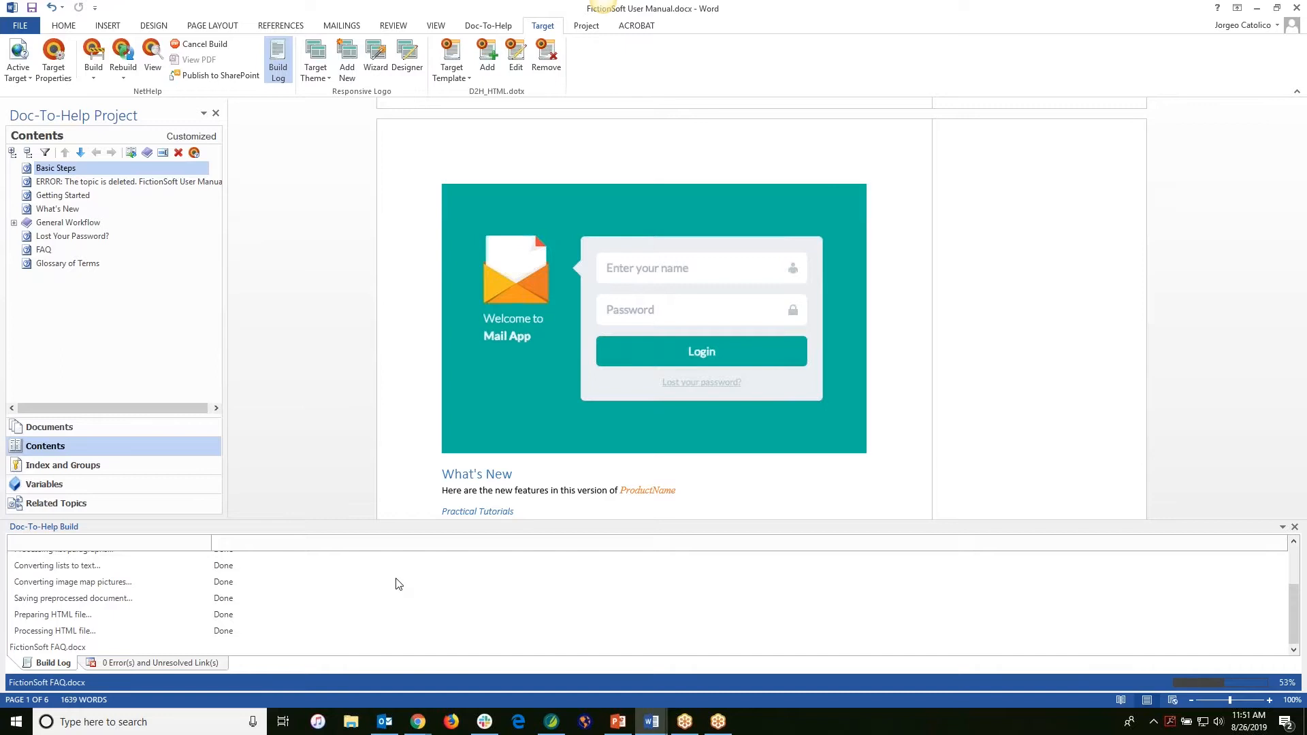
{"action": "scroll", "coordinate": [1050, 346], "scroll_direction": "down", "scroll_amount": 3}
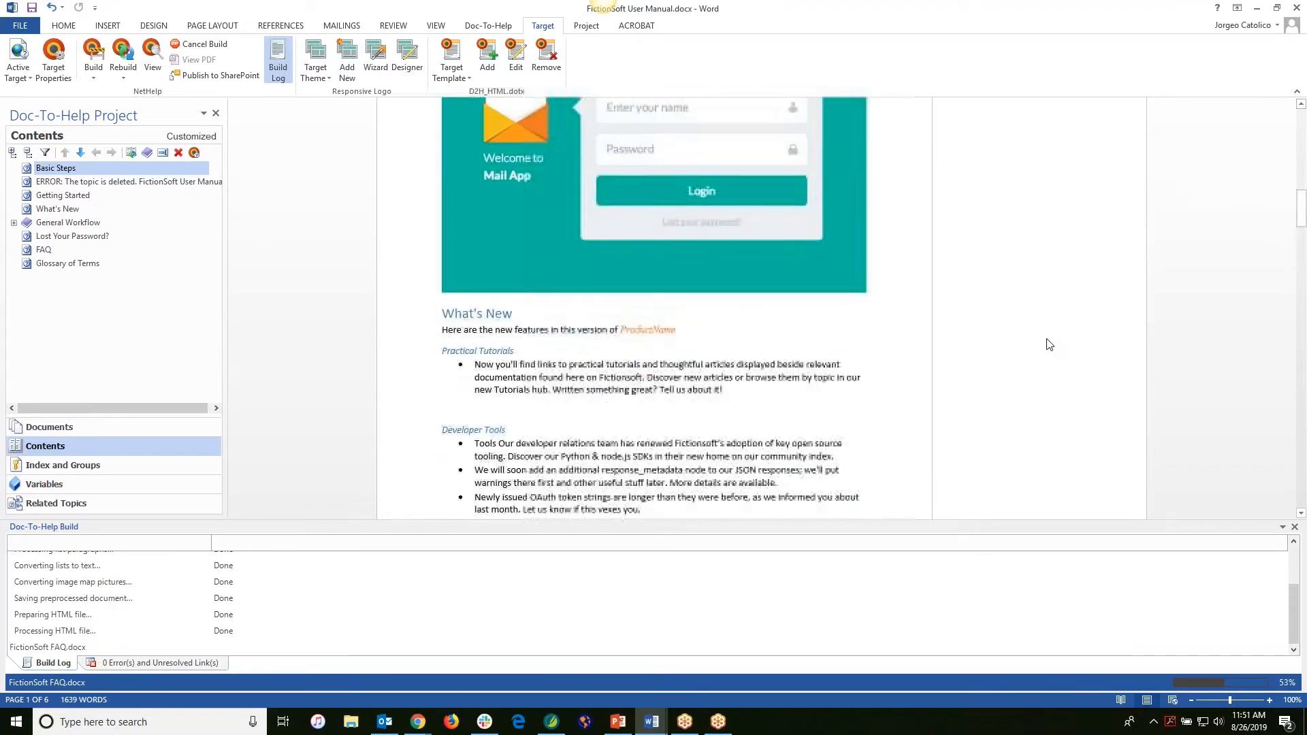
{"action": "scroll", "coordinate": [1050, 345], "scroll_direction": "down", "scroll_amount": 2}
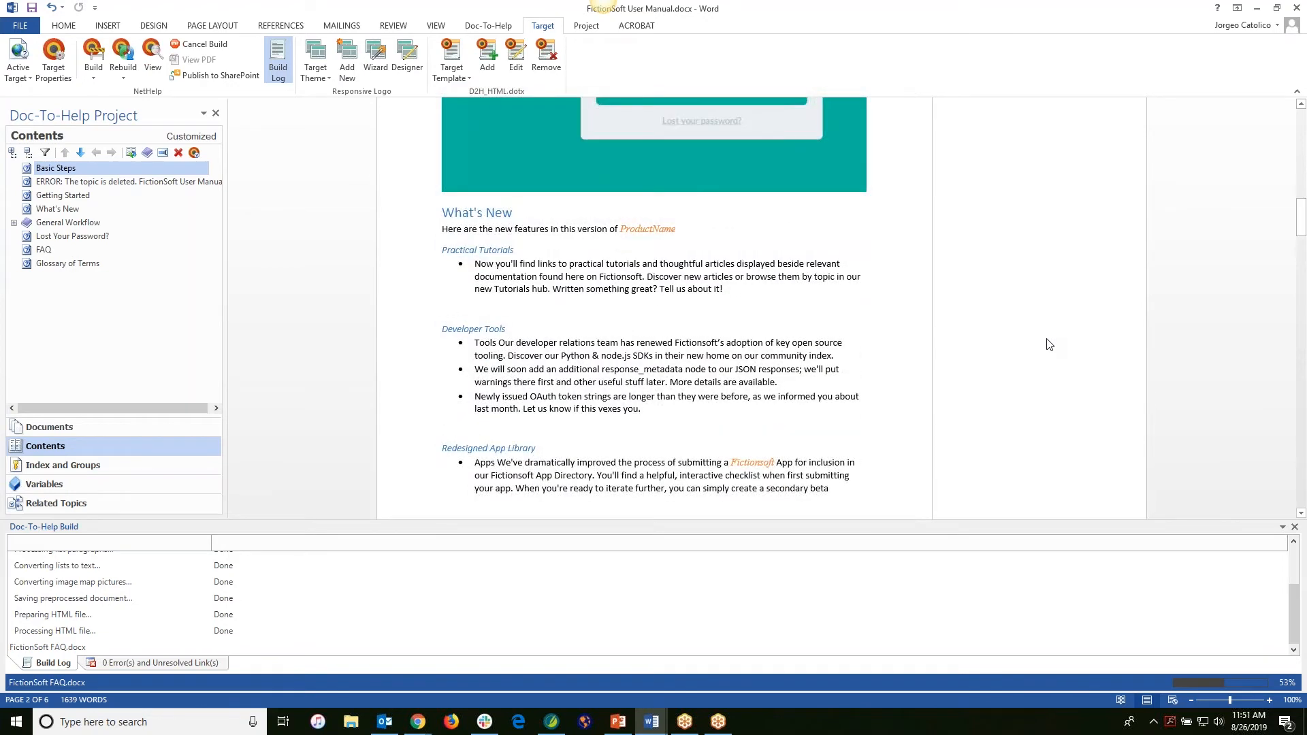
{"action": "scroll", "coordinate": [1049, 345], "scroll_direction": "up", "scroll_amount": 1}
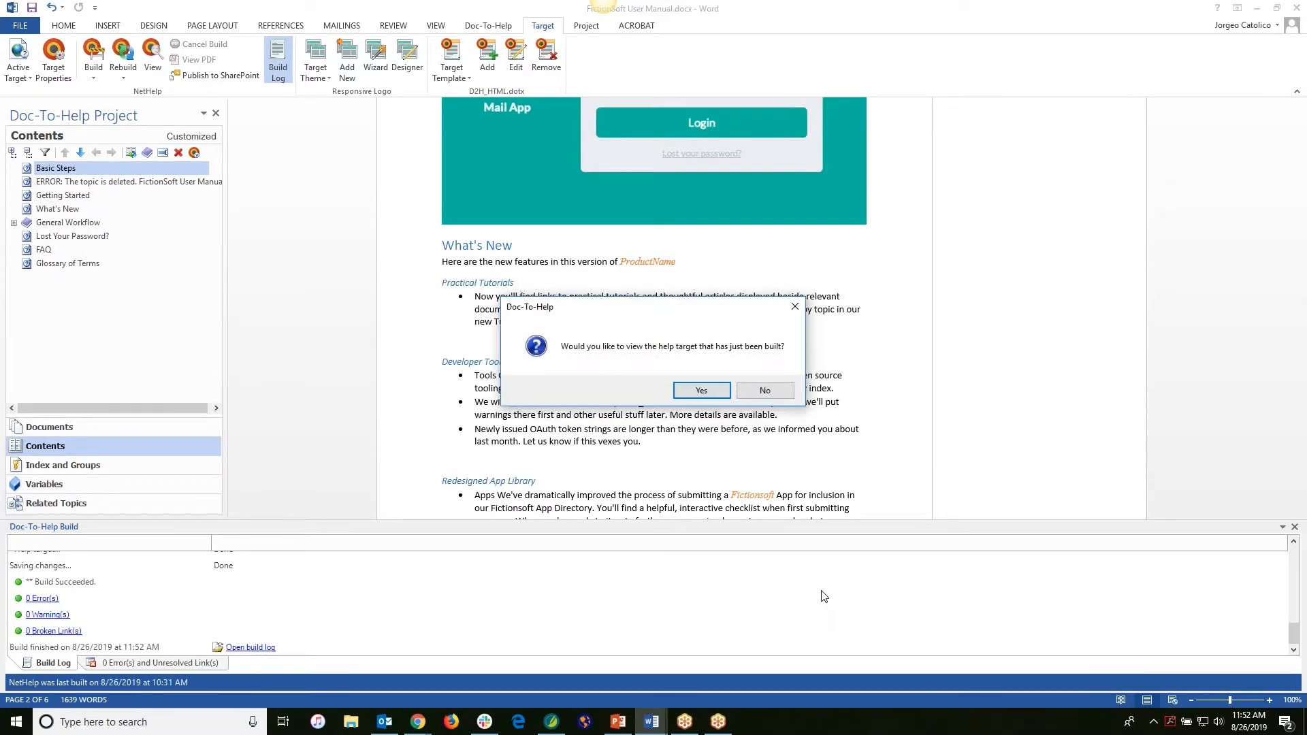
Step: View the built NetHelp target in the browser, search it for "topic", clear the search and reload the contents list
{"action": "left_click", "coordinate": [701, 391]}
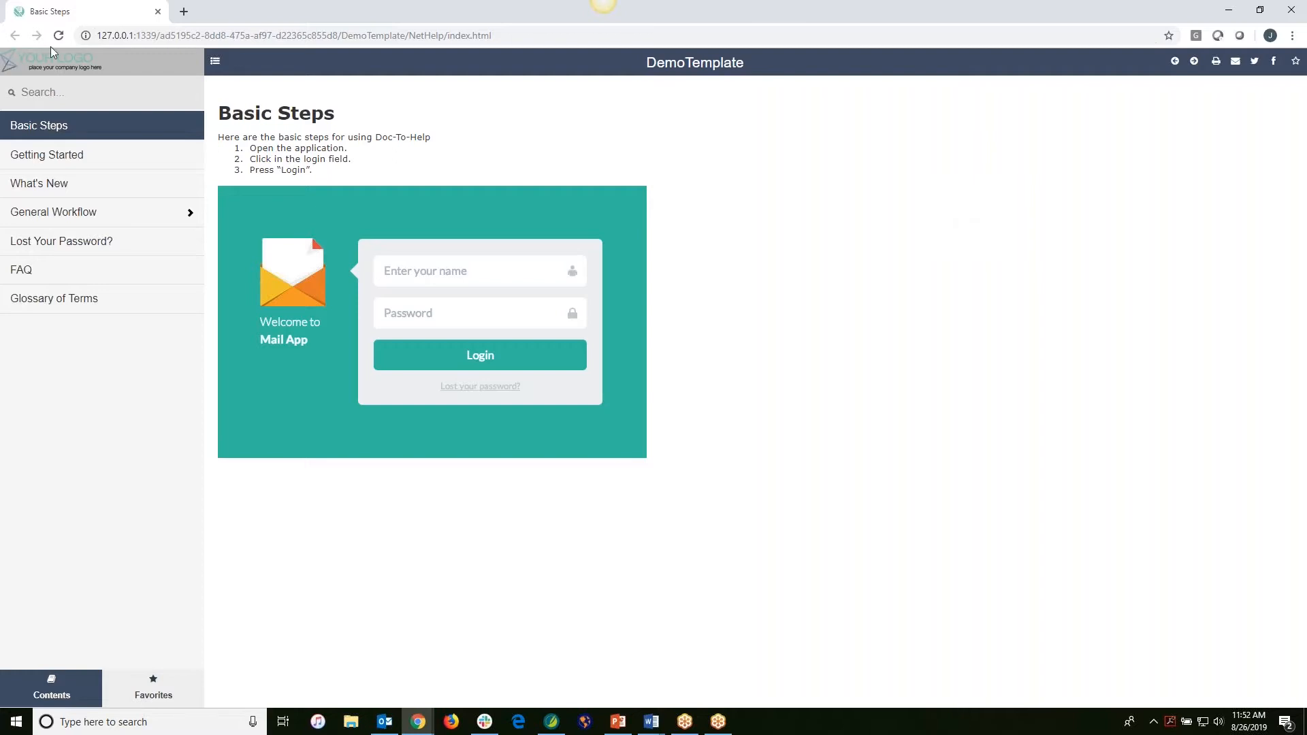
{"action": "left_click", "coordinate": [68, 100]}
{"action": "type", "text": "topic"}
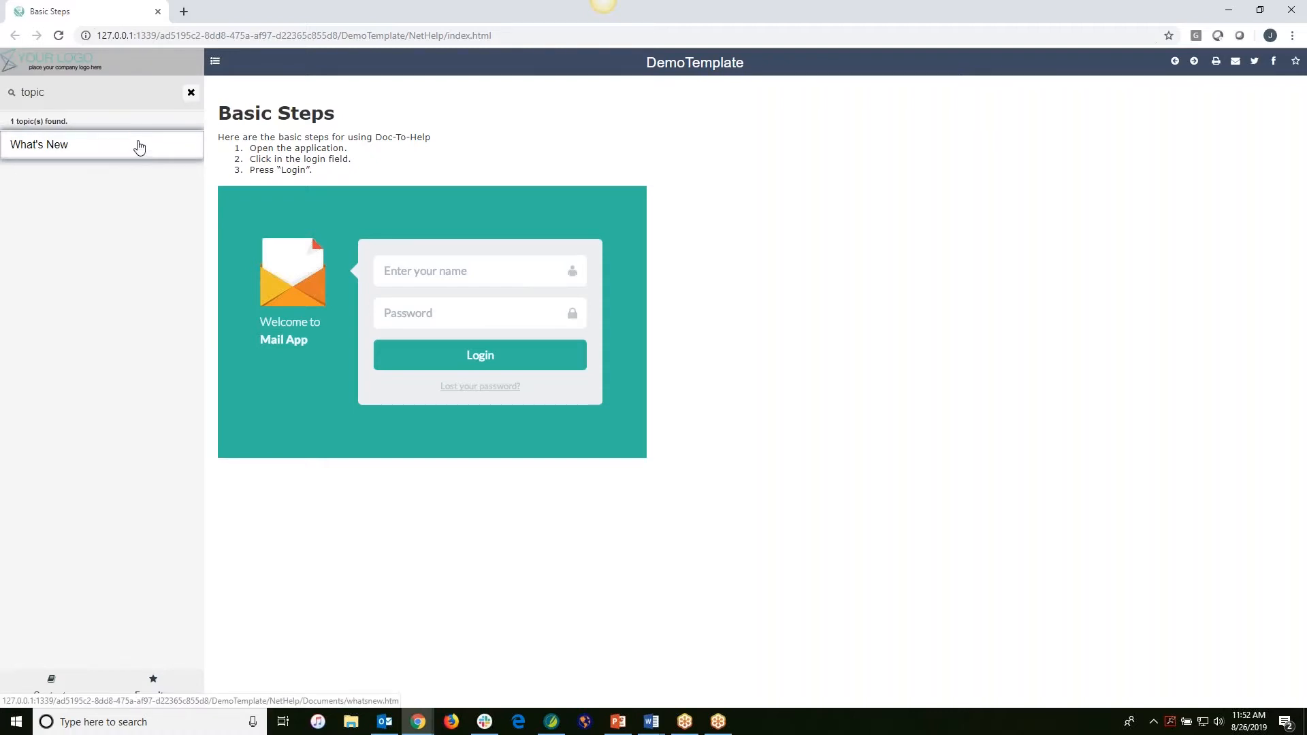
{"action": "left_click", "coordinate": [191, 95]}
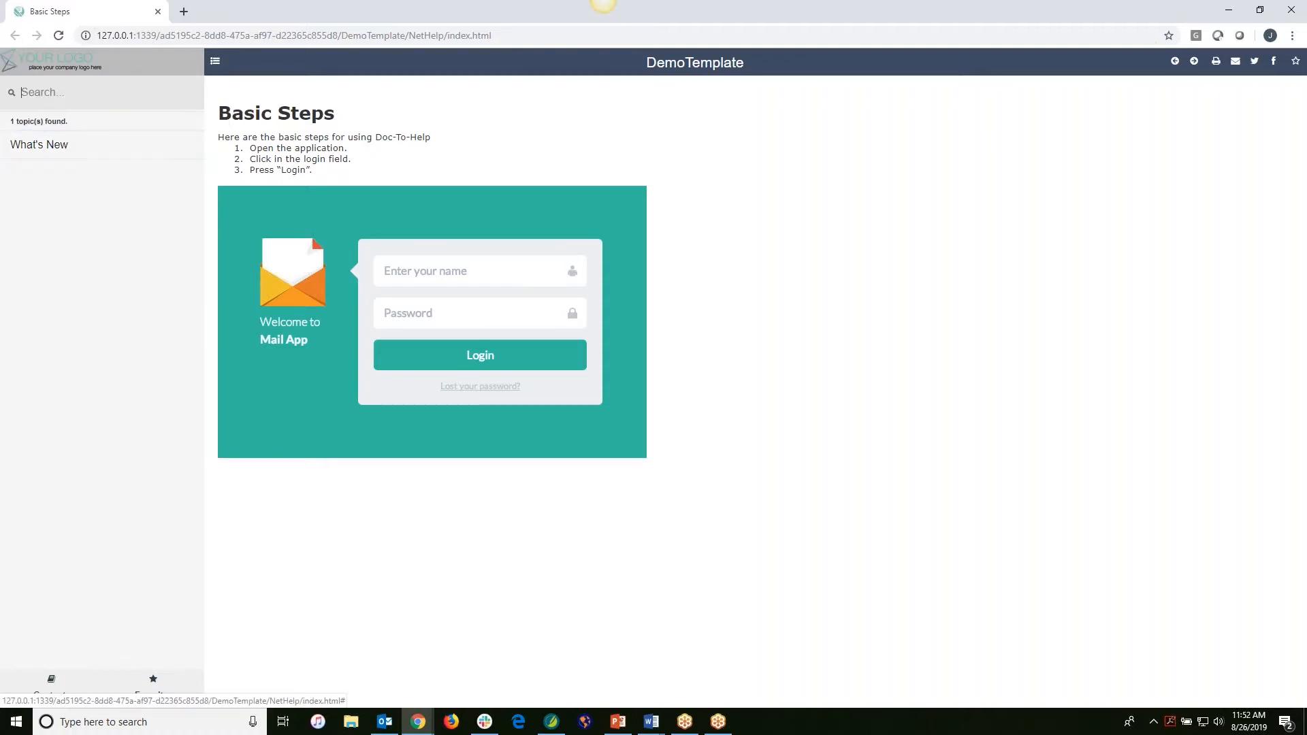
{"action": "left_click", "coordinate": [57, 36]}
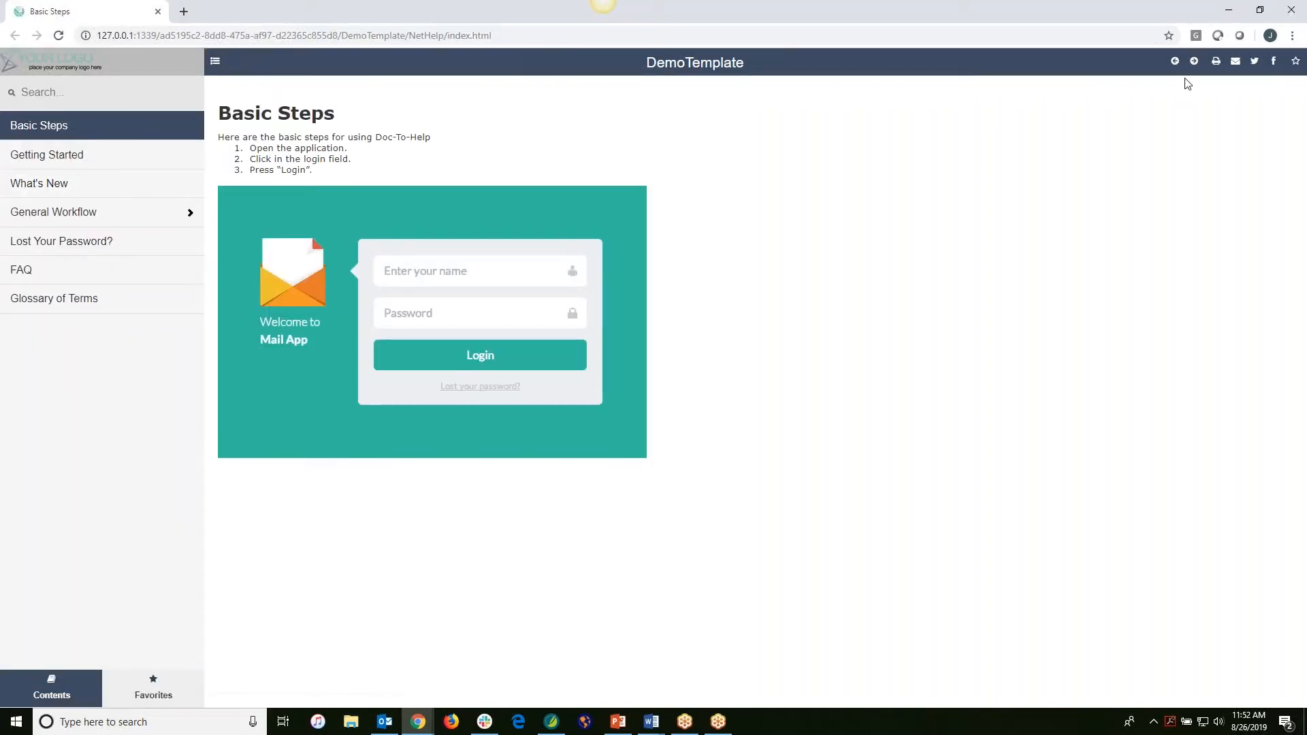
Step: Try the next-topic and previous-topic navigation in the NetHelp output, returning to Basic Steps
{"action": "left_click", "coordinate": [1194, 61]}
{"action": "left_click", "coordinate": [1174, 61]}
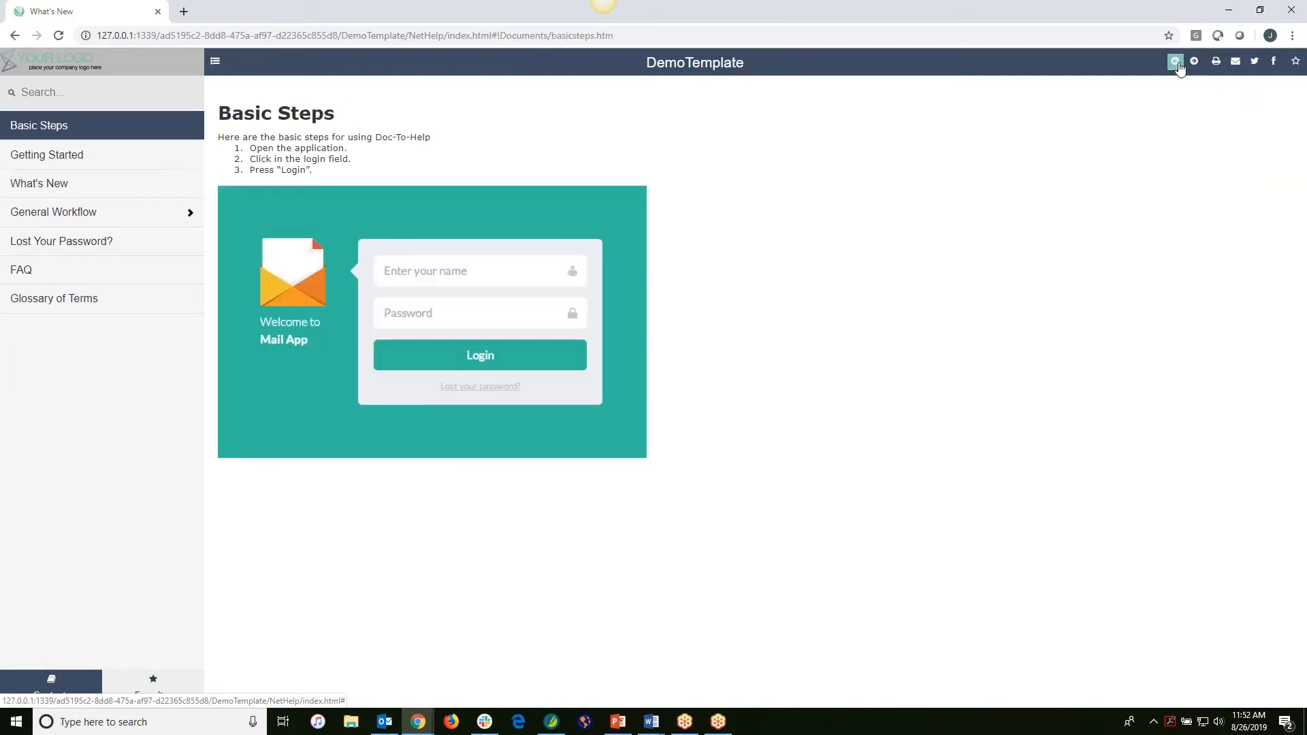
Step: Go to the Getting Started topic, remove Getting Started and Basic Steps from the favorites, and return to the contents list
{"action": "left_click", "coordinate": [1193, 61]}
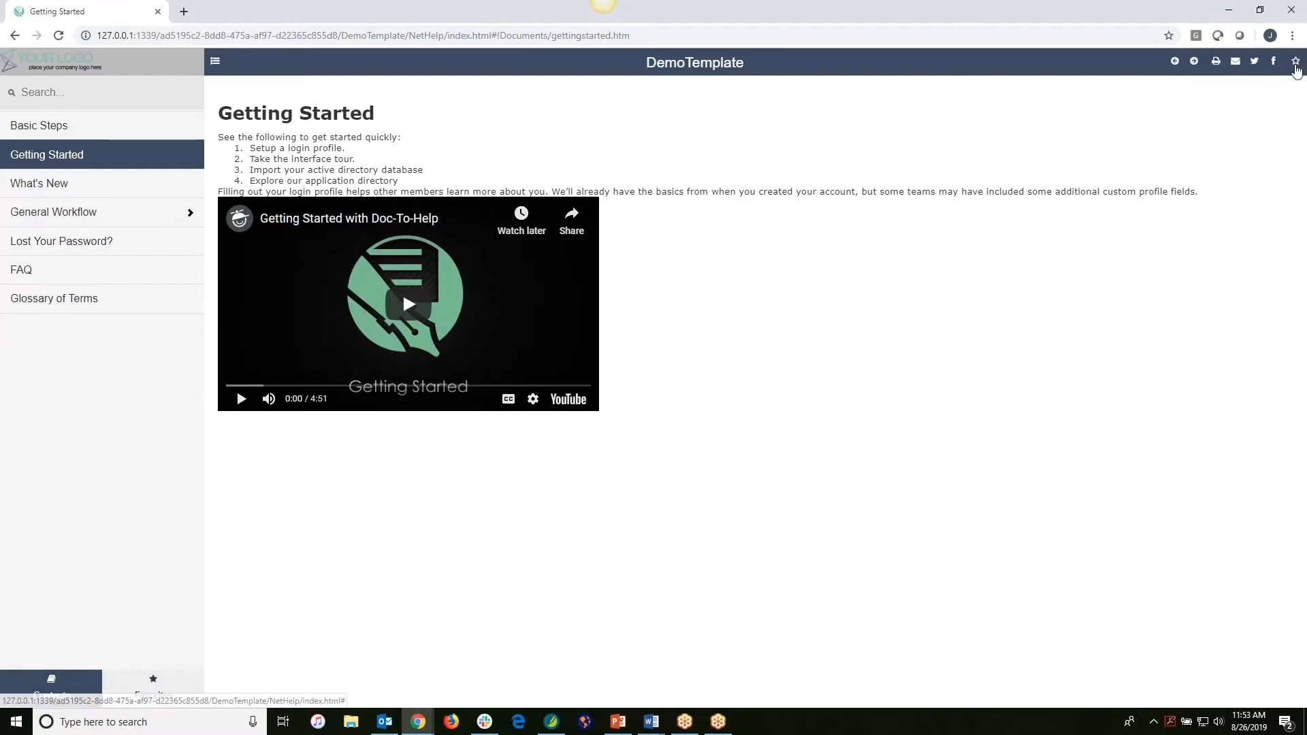
{"action": "left_click", "coordinate": [159, 684]}
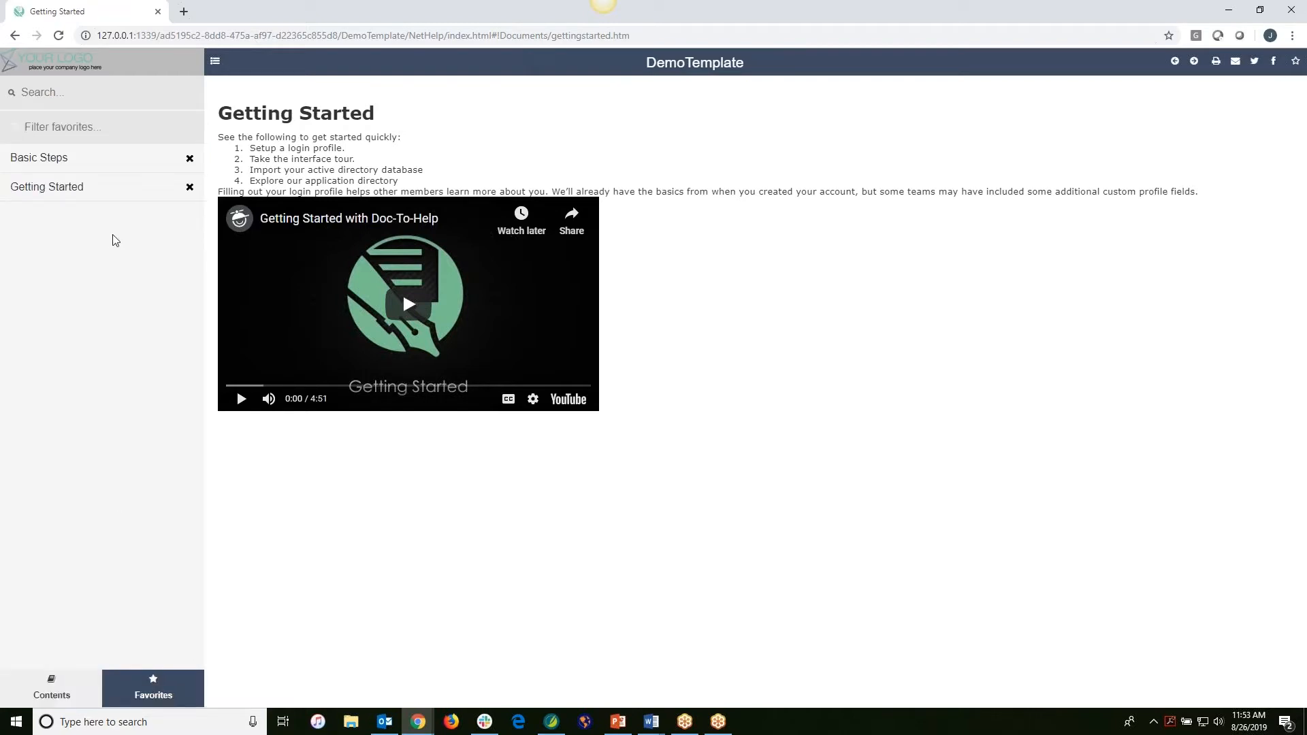
{"action": "left_click", "coordinate": [190, 186]}
{"action": "left_click", "coordinate": [190, 158]}
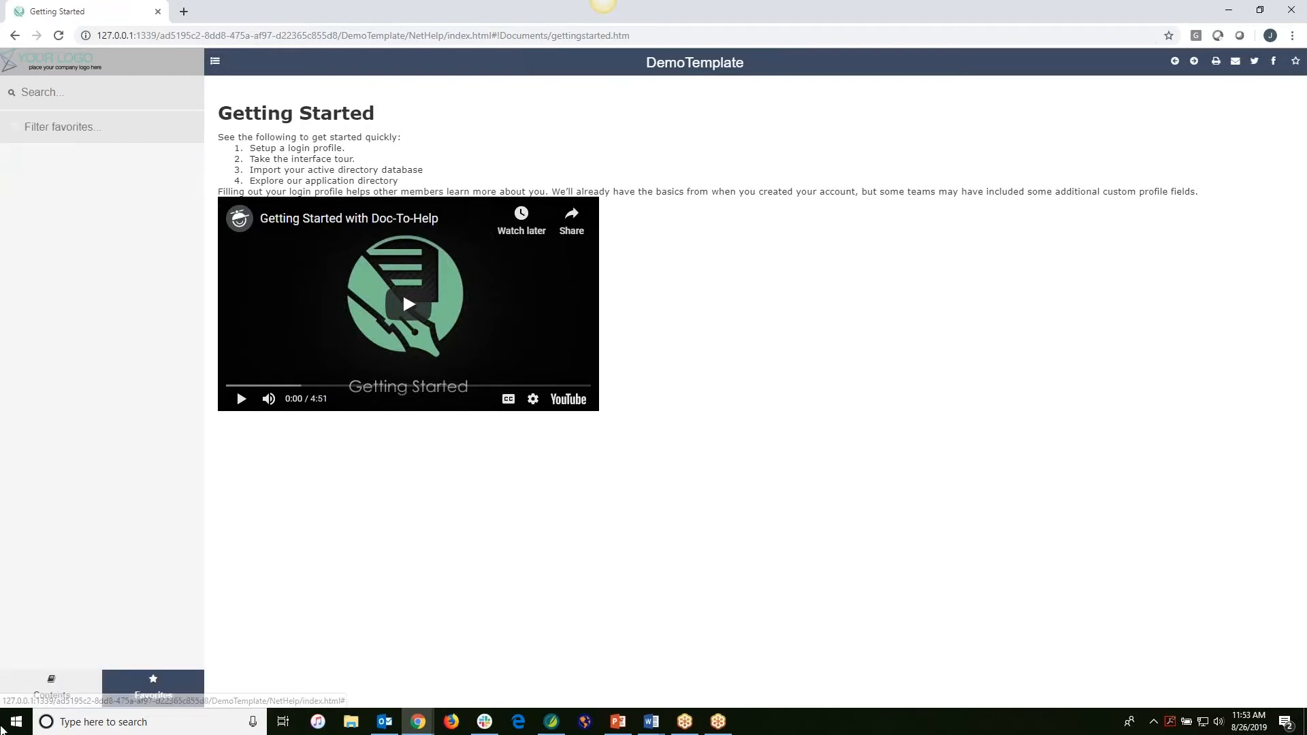
{"action": "left_click", "coordinate": [46, 686]}
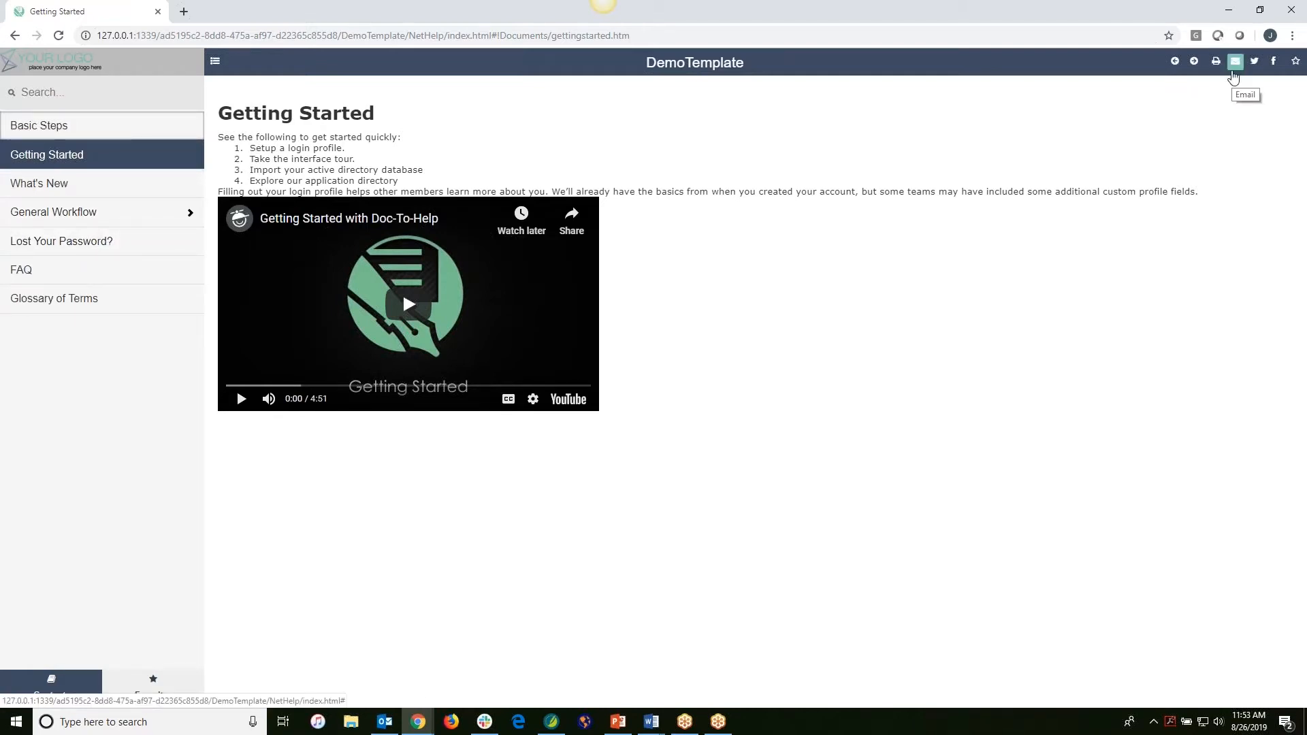
{"action": "left_click", "coordinate": [61, 42]}
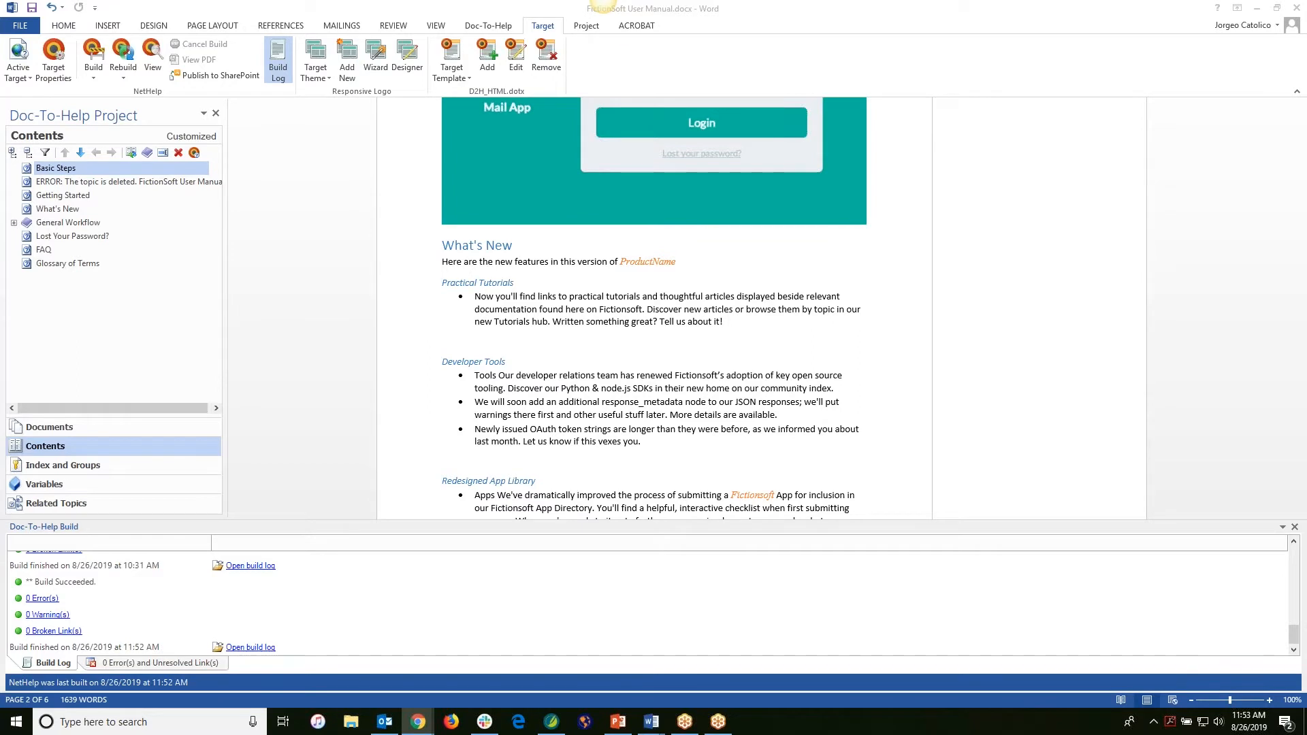
{"action": "left_click_drag", "start_coordinate": [1306, 73], "coordinate": [406, 2]}
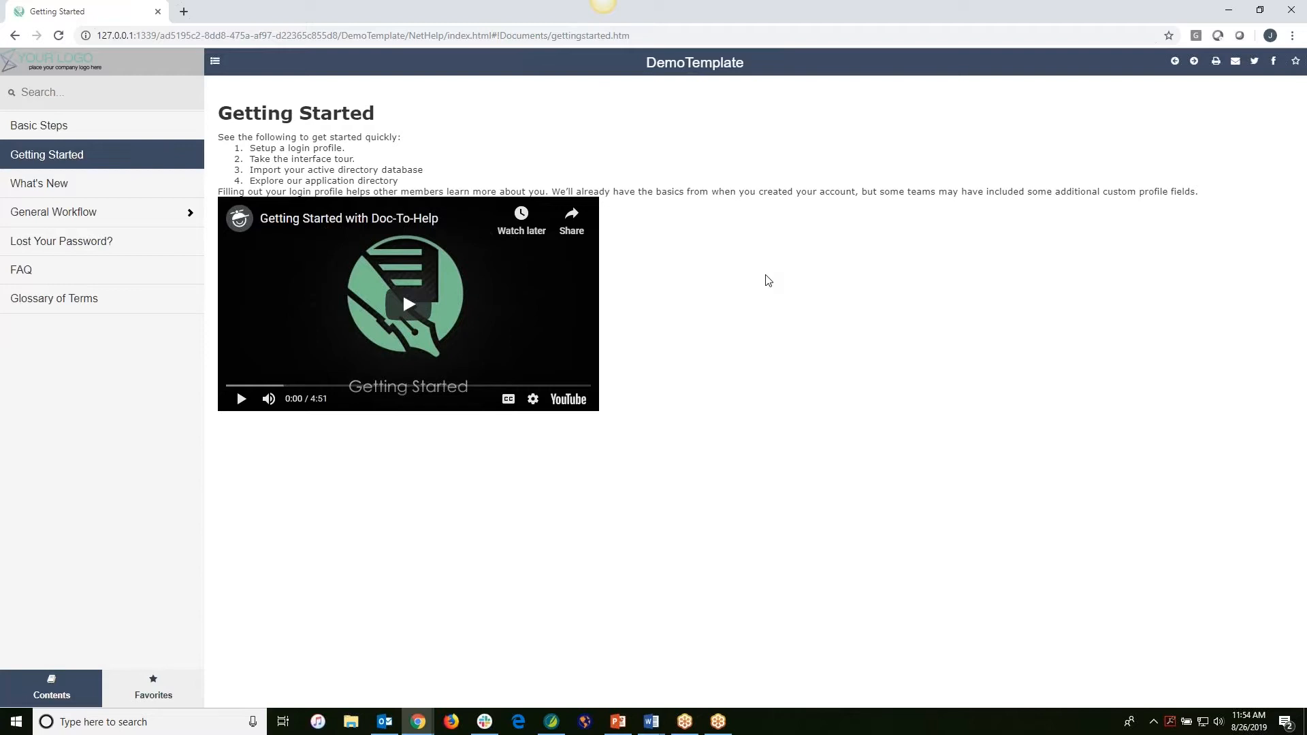
{"action": "left_click", "coordinate": [1227, 10]}
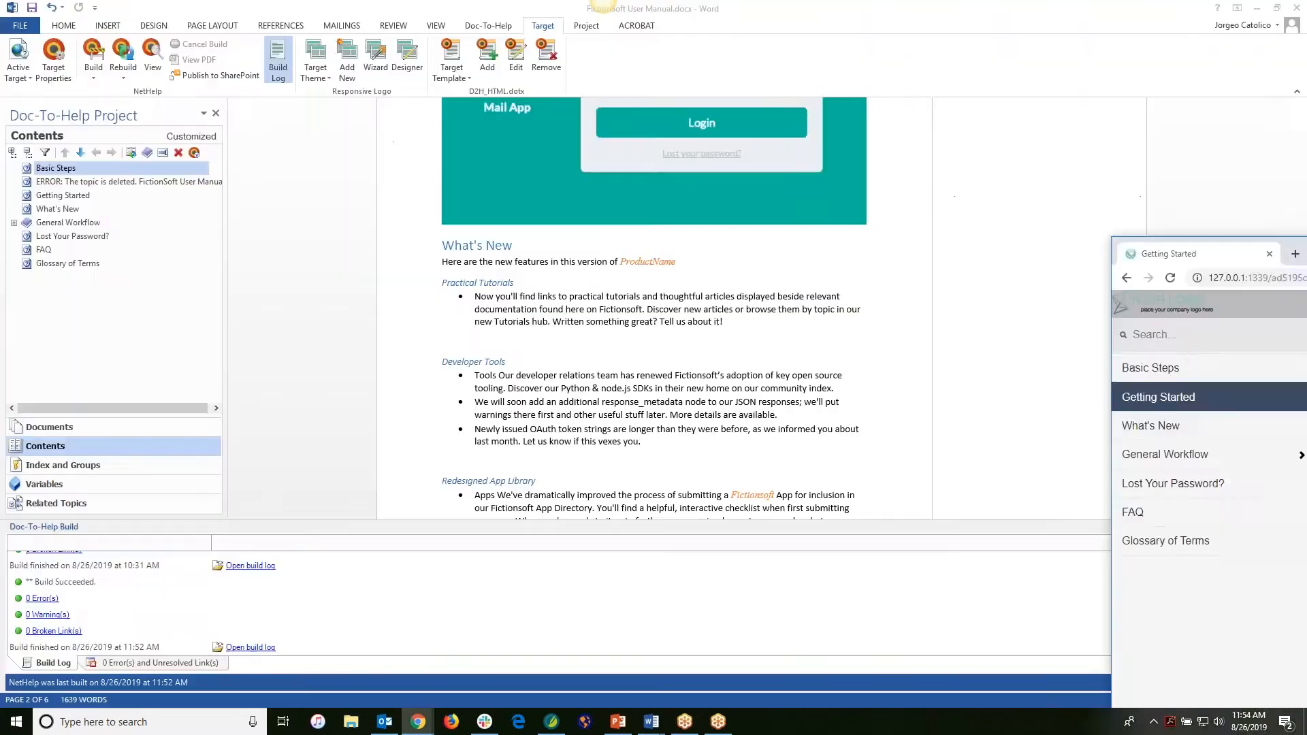
{"action": "left_click_drag", "start_coordinate": [1306, 367], "coordinate": [599, 3]}
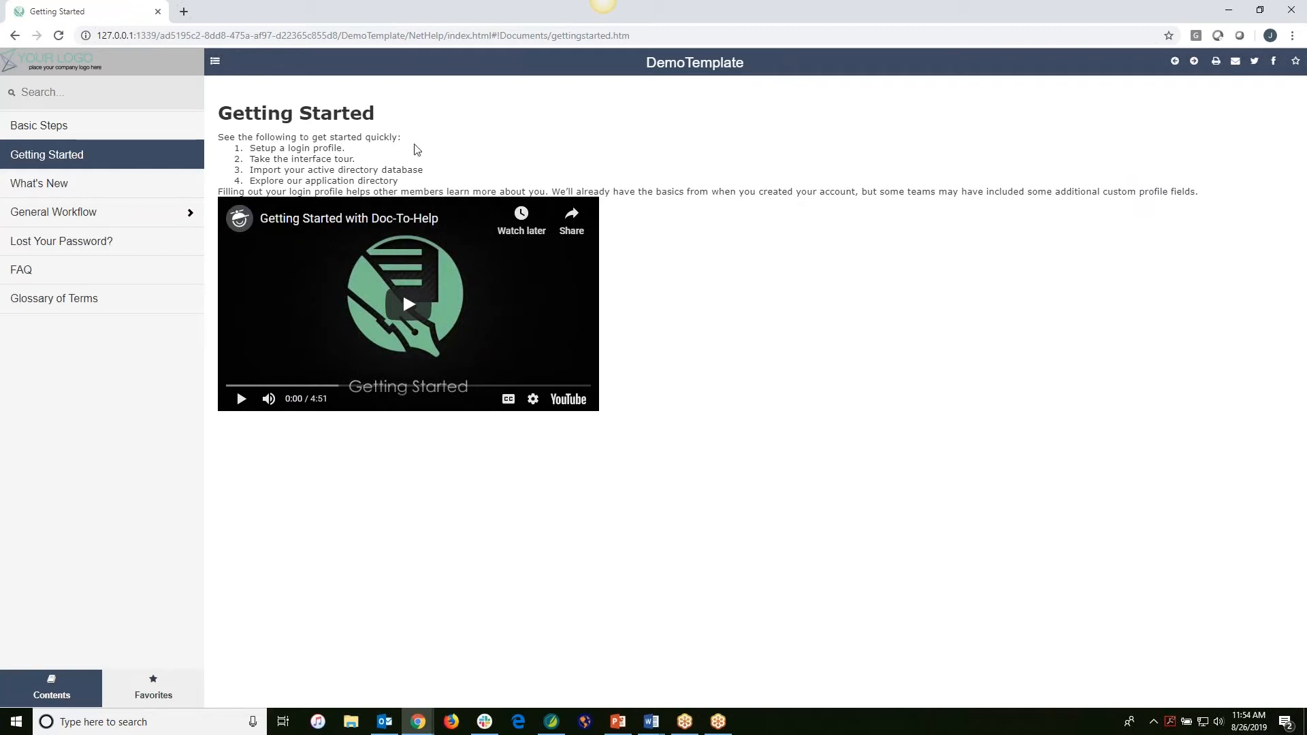
Step: Search the NetHelp output for "topic", open the What's New result, and reload the page to restore the contents list
{"action": "left_click", "coordinate": [21, 92]}
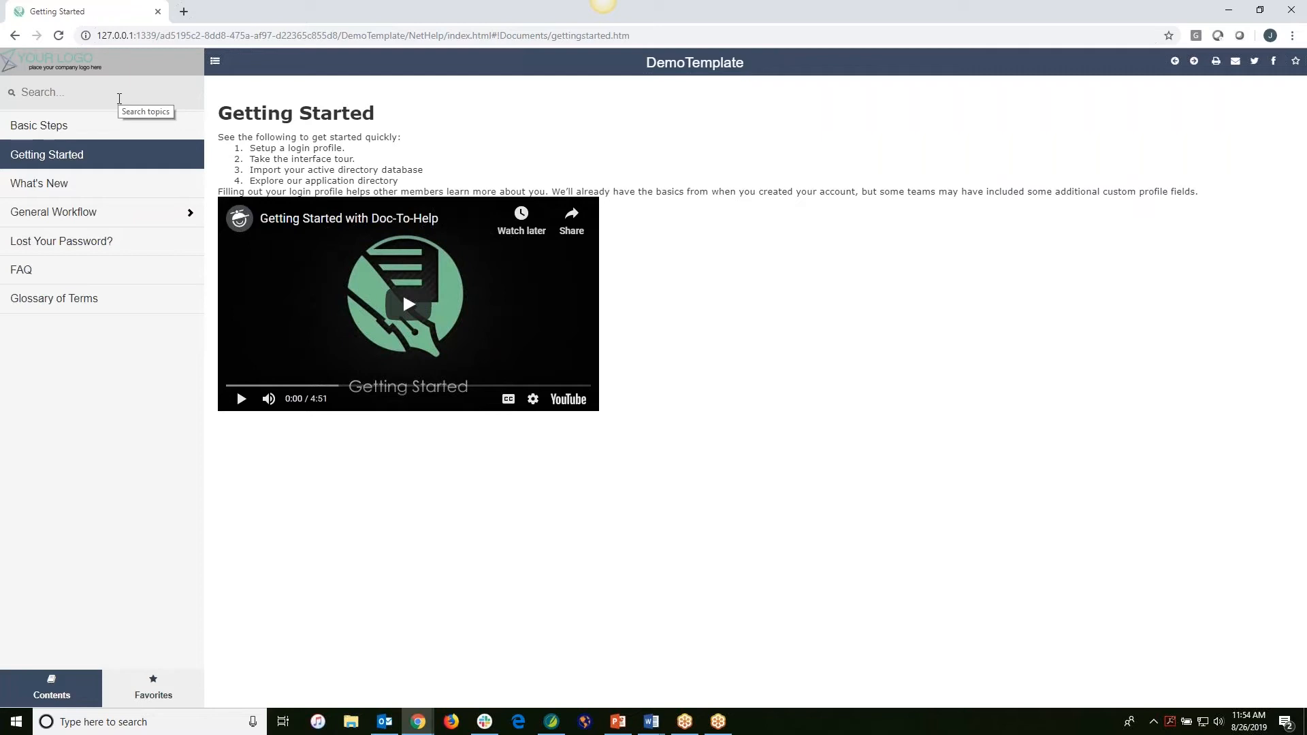
{"action": "type", "text": "topic"}
{"action": "key", "text": "Return"}
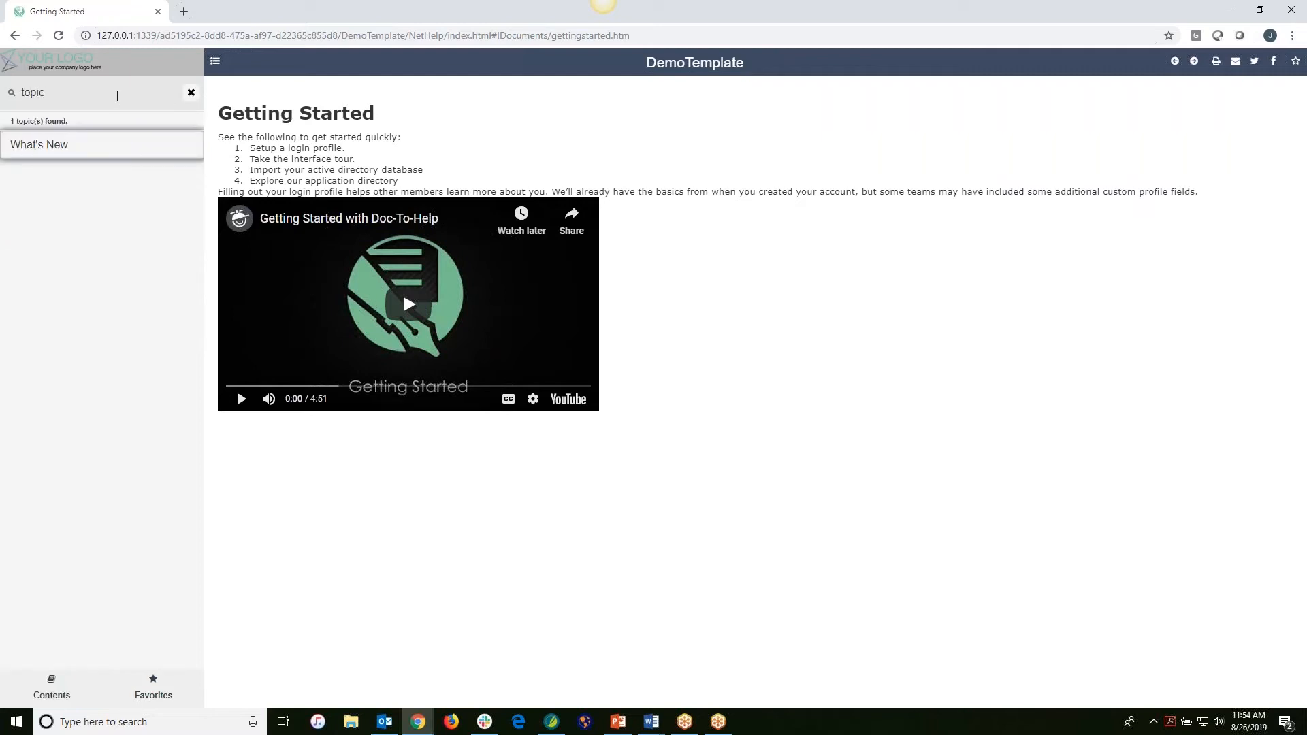
{"action": "left_click", "coordinate": [102, 145]}
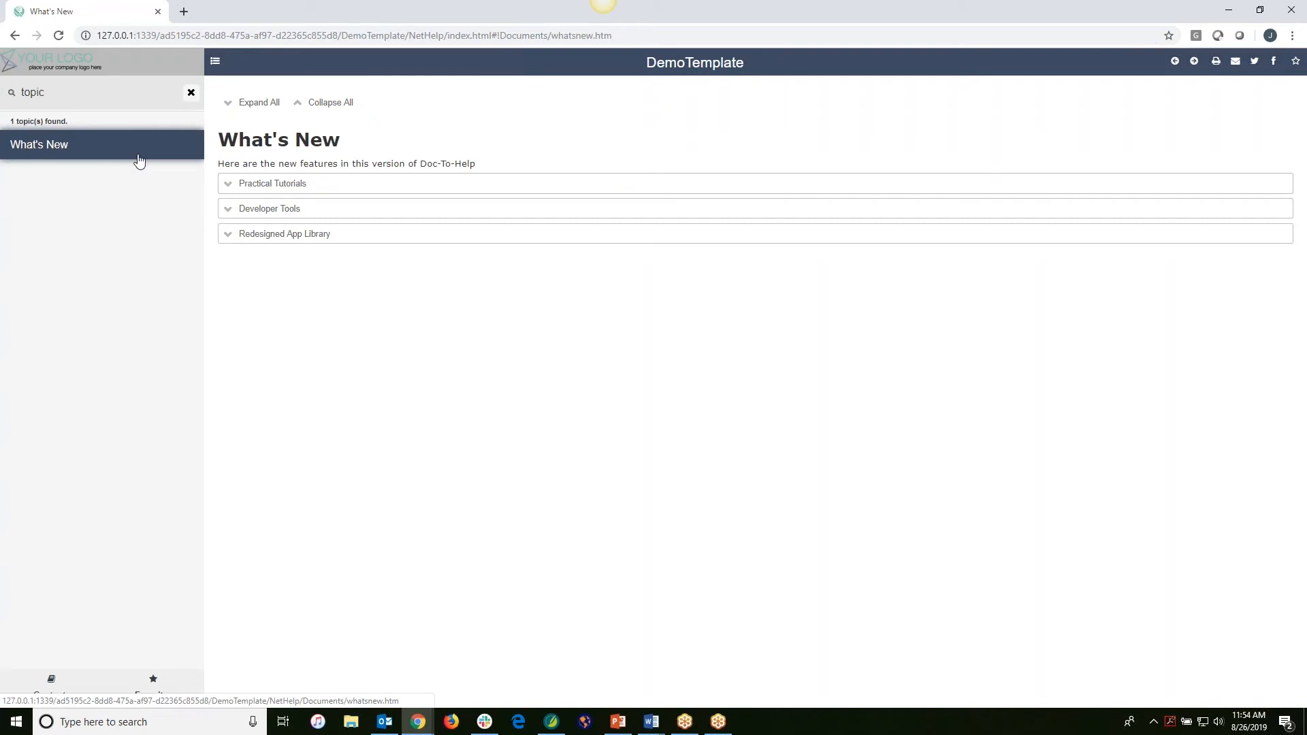
{"action": "left_click", "coordinate": [59, 35]}
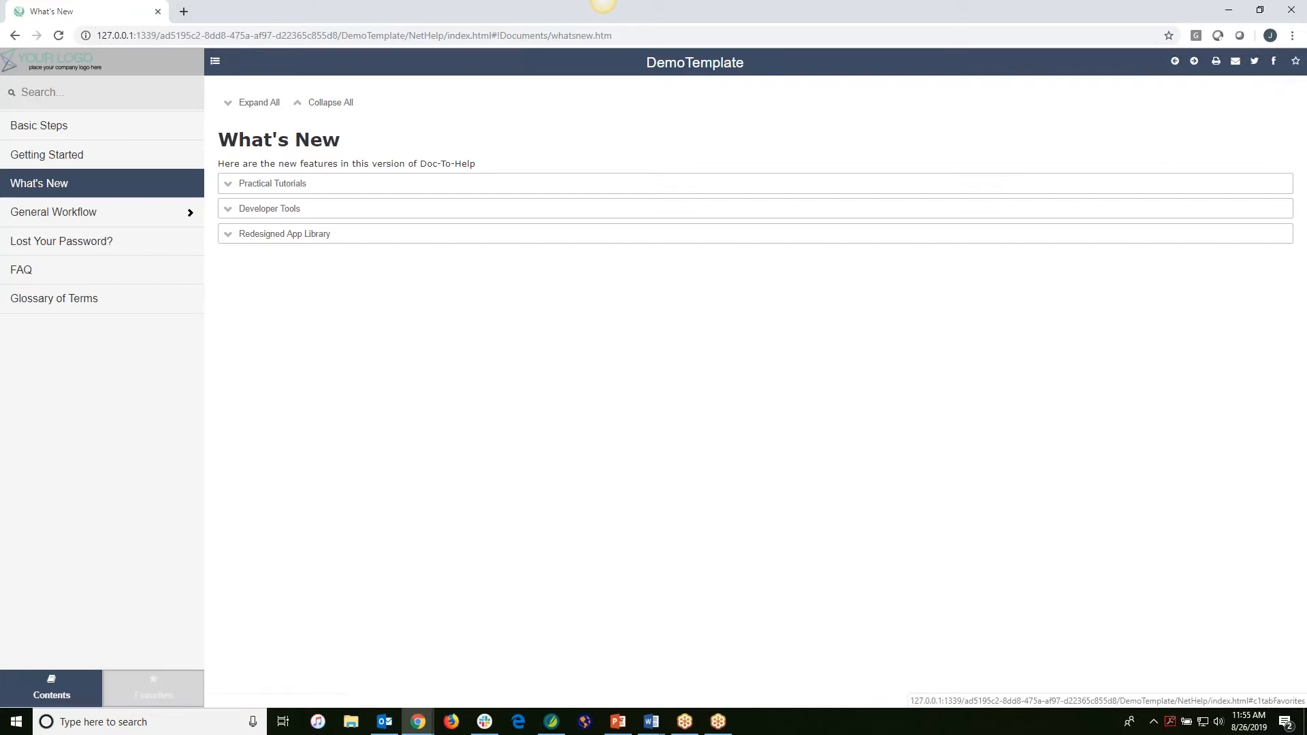
Step: Show the favorites list, and try previous-topic and next-topic navigation up to the topic "What do you want your module to do?"
{"action": "left_click", "coordinate": [153, 686]}
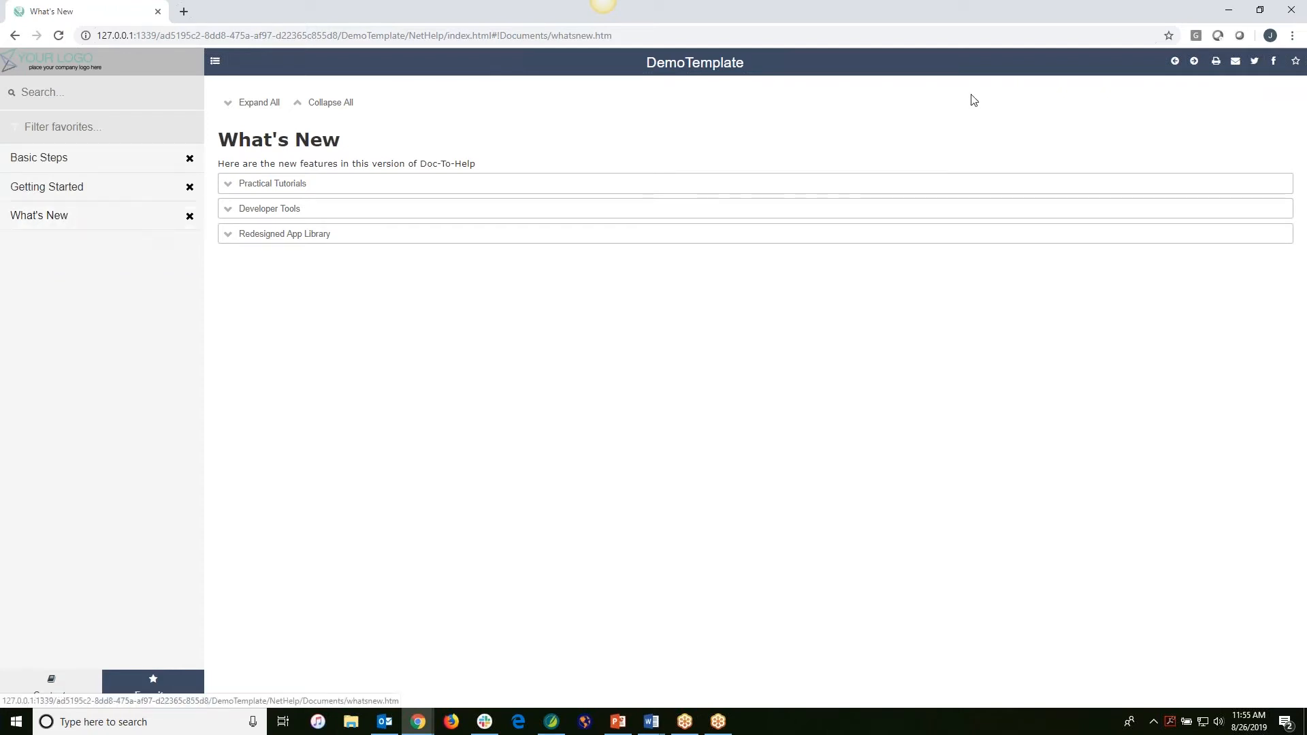
{"action": "left_click", "coordinate": [1175, 60]}
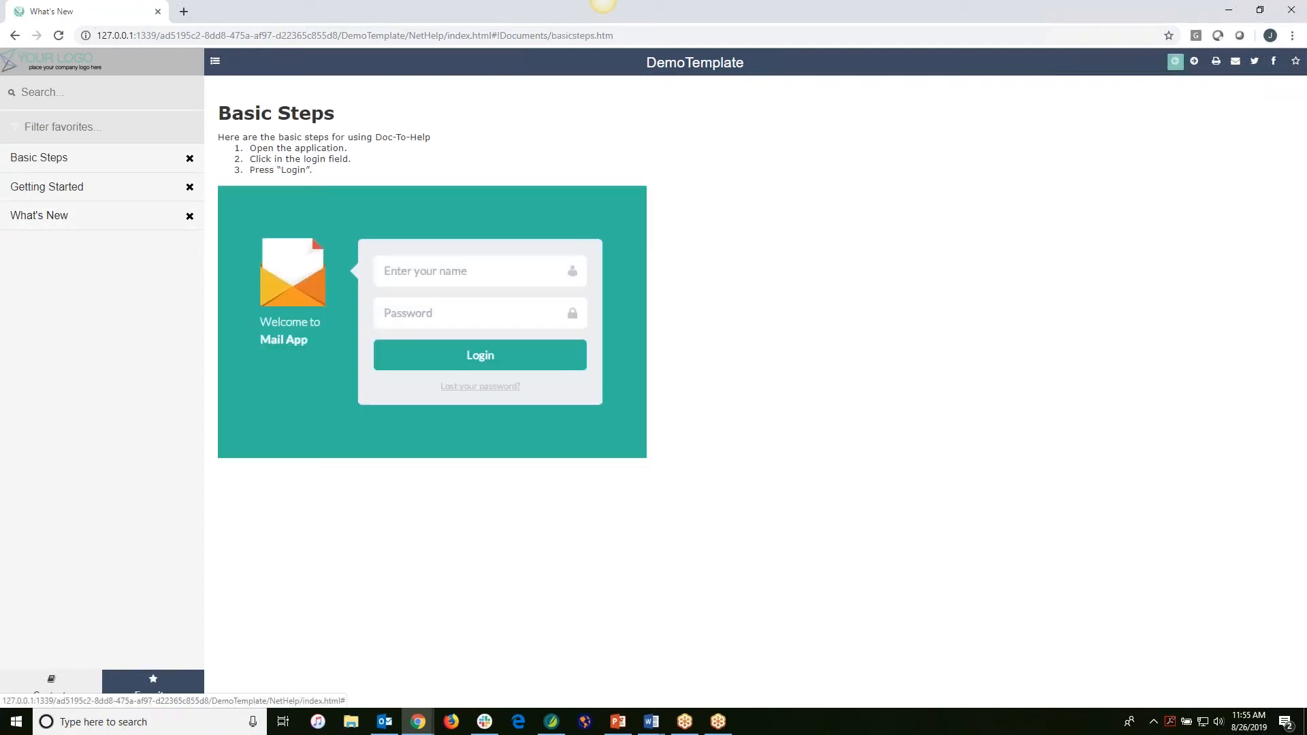
{"action": "left_click", "coordinate": [1193, 61]}
{"action": "left_click", "coordinate": [1193, 61]}
{"action": "left_click", "coordinate": [1193, 61]}
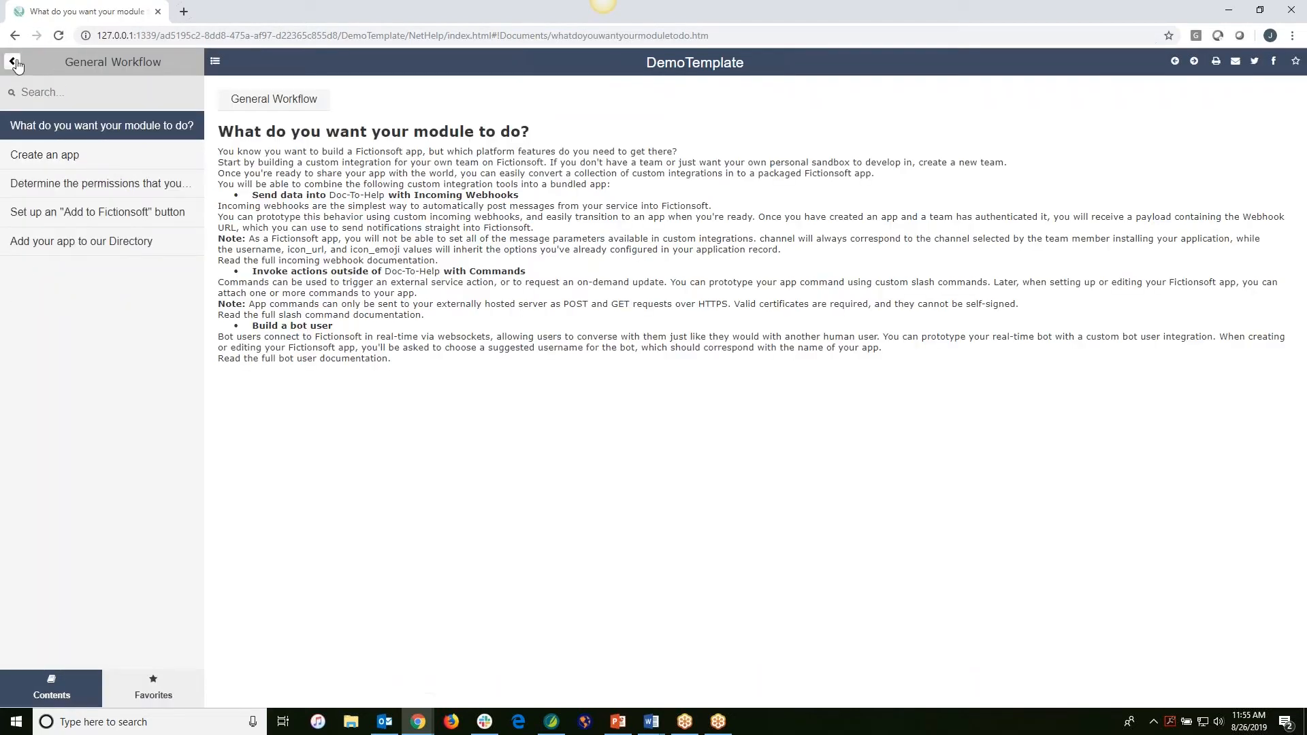
Step: Go back up to General Workflow, open Basic Steps, and test the "Lost your password?" link in the login image map
{"action": "left_click", "coordinate": [14, 64]}
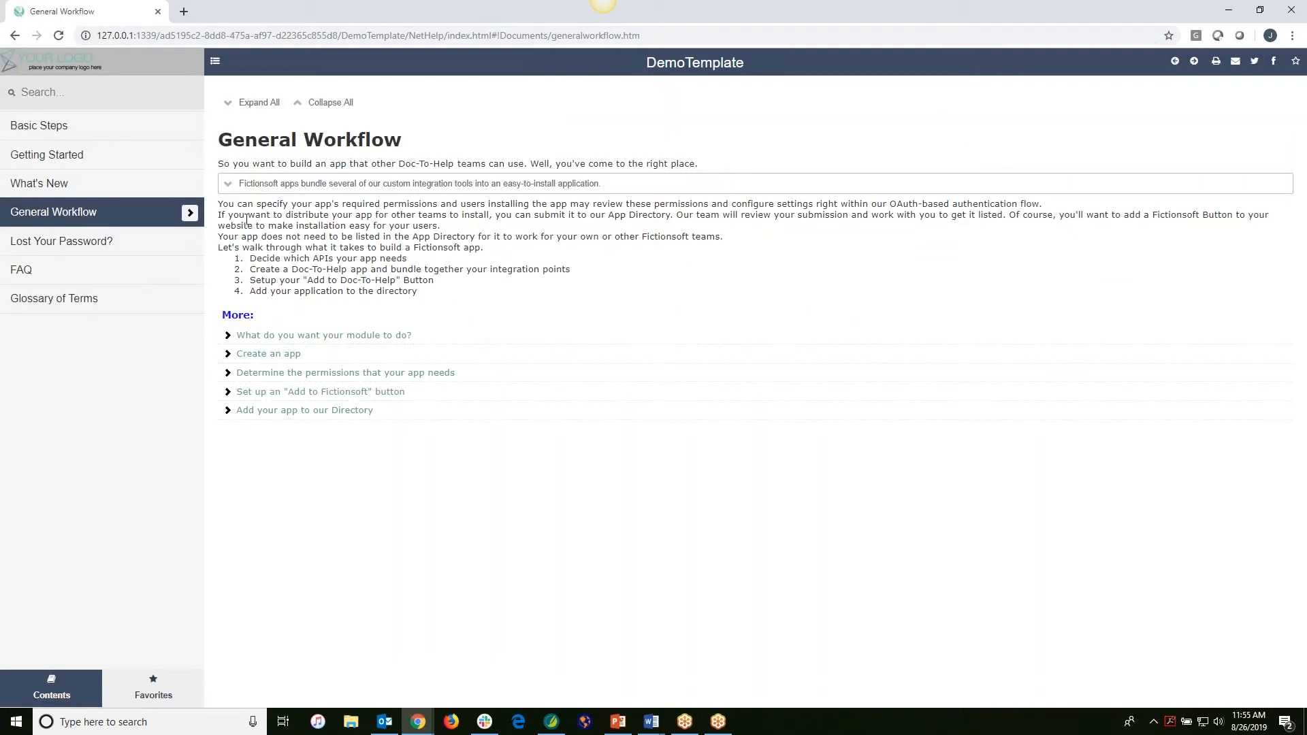
{"action": "left_click", "coordinate": [83, 129]}
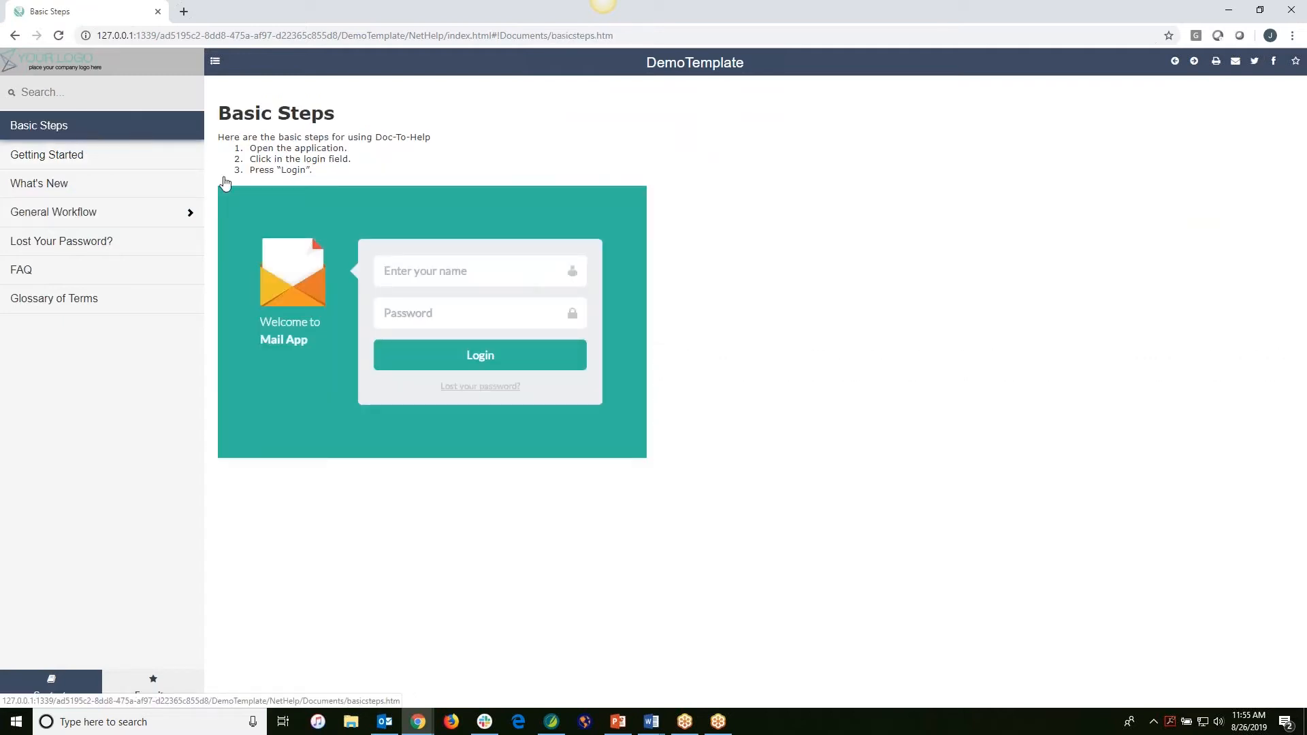
{"action": "left_click", "coordinate": [502, 392]}
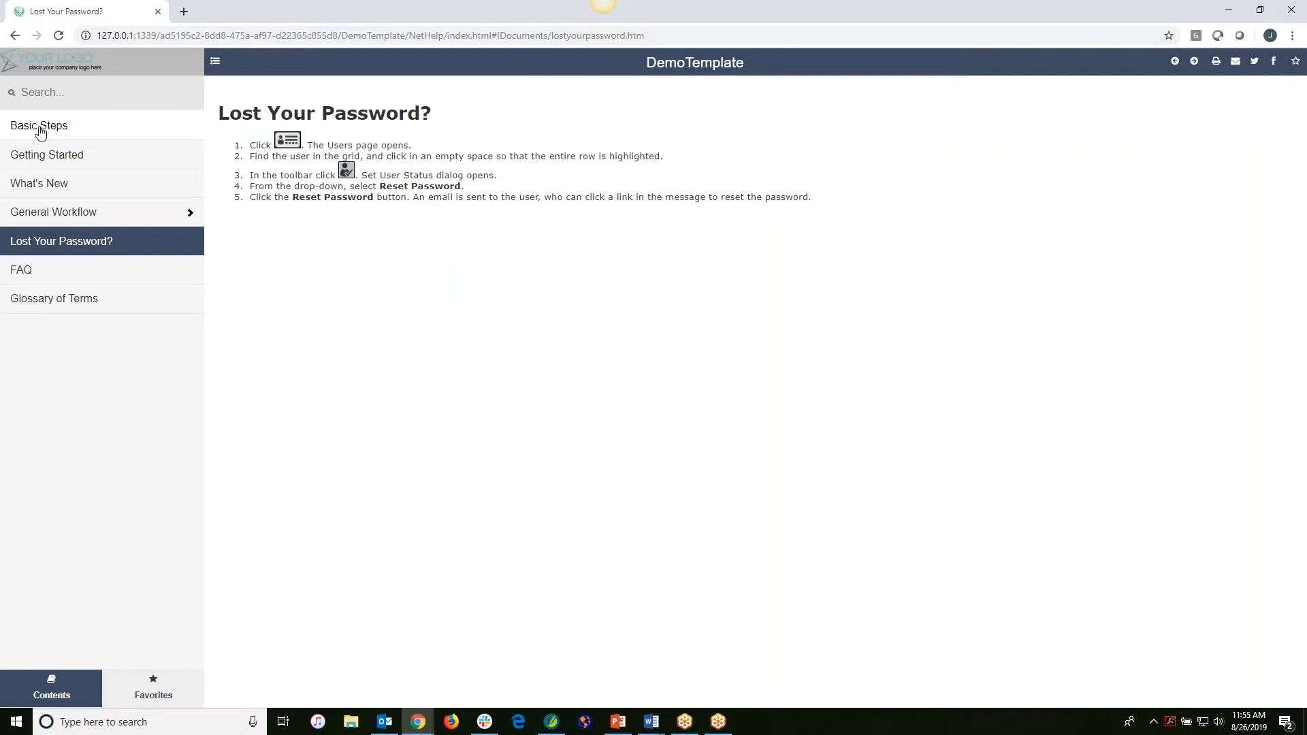
Step: Remove Basic Steps, Getting Started and What's New from the favorites
{"action": "left_click", "coordinate": [155, 687]}
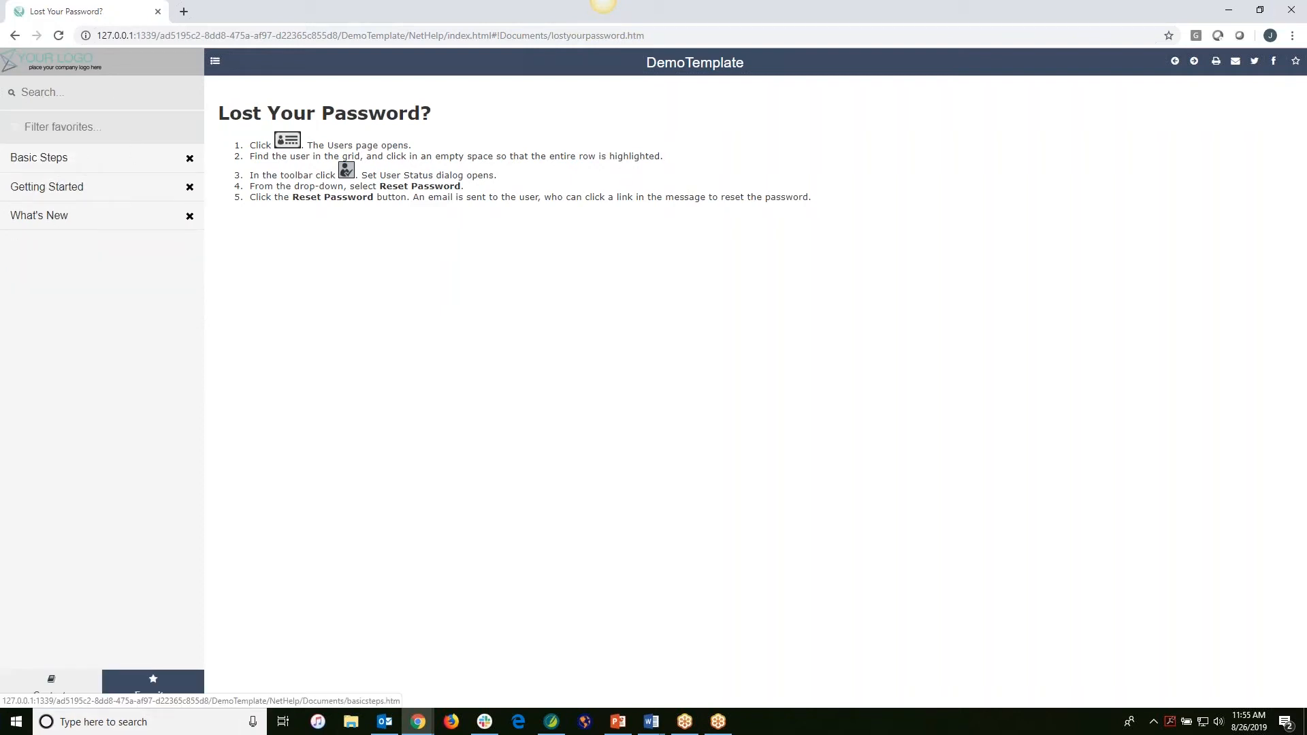
{"action": "left_click", "coordinate": [189, 158]}
{"action": "left_click", "coordinate": [190, 159]}
{"action": "left_click", "coordinate": [190, 159]}
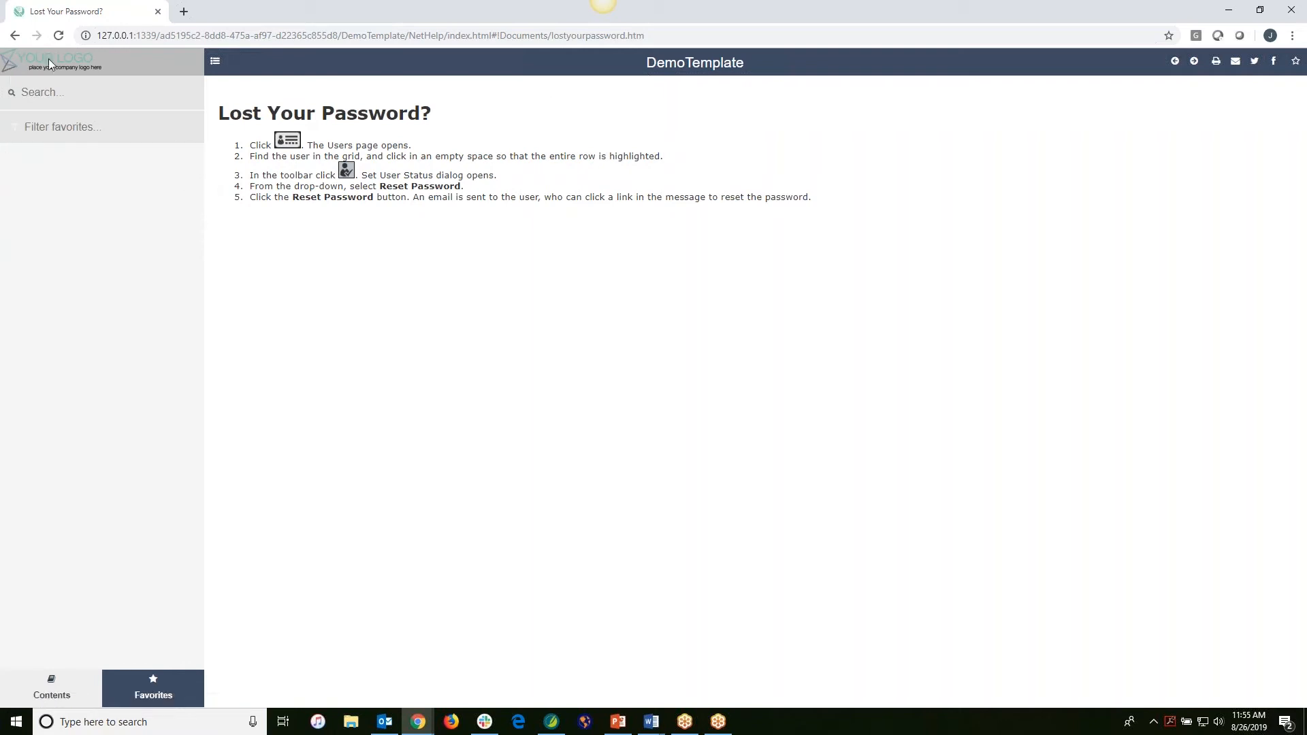
Step: Switch to the Doc-To-Help project in Word and view the built NetHelp target in the browser again
{"action": "left_click_drag", "start_coordinate": [733, 62], "coordinate": [744, 63]}
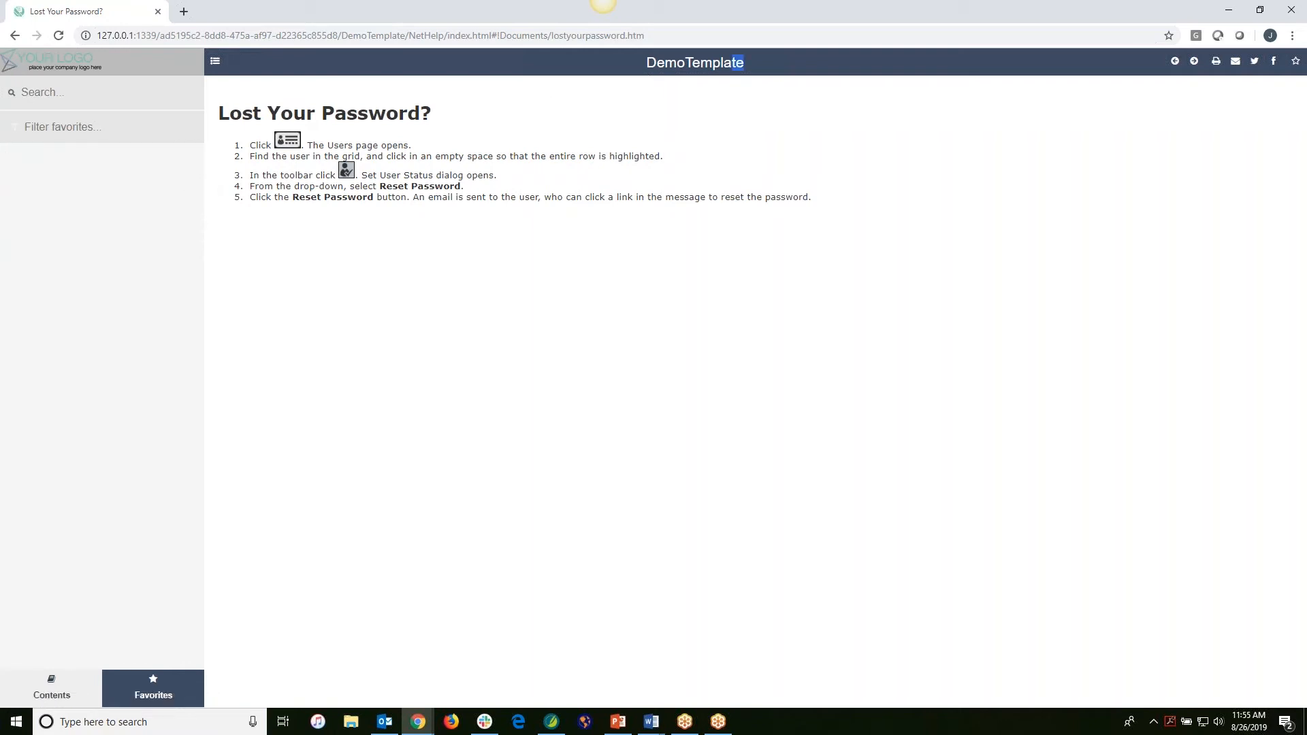
{"action": "left_click", "coordinate": [1228, 8]}
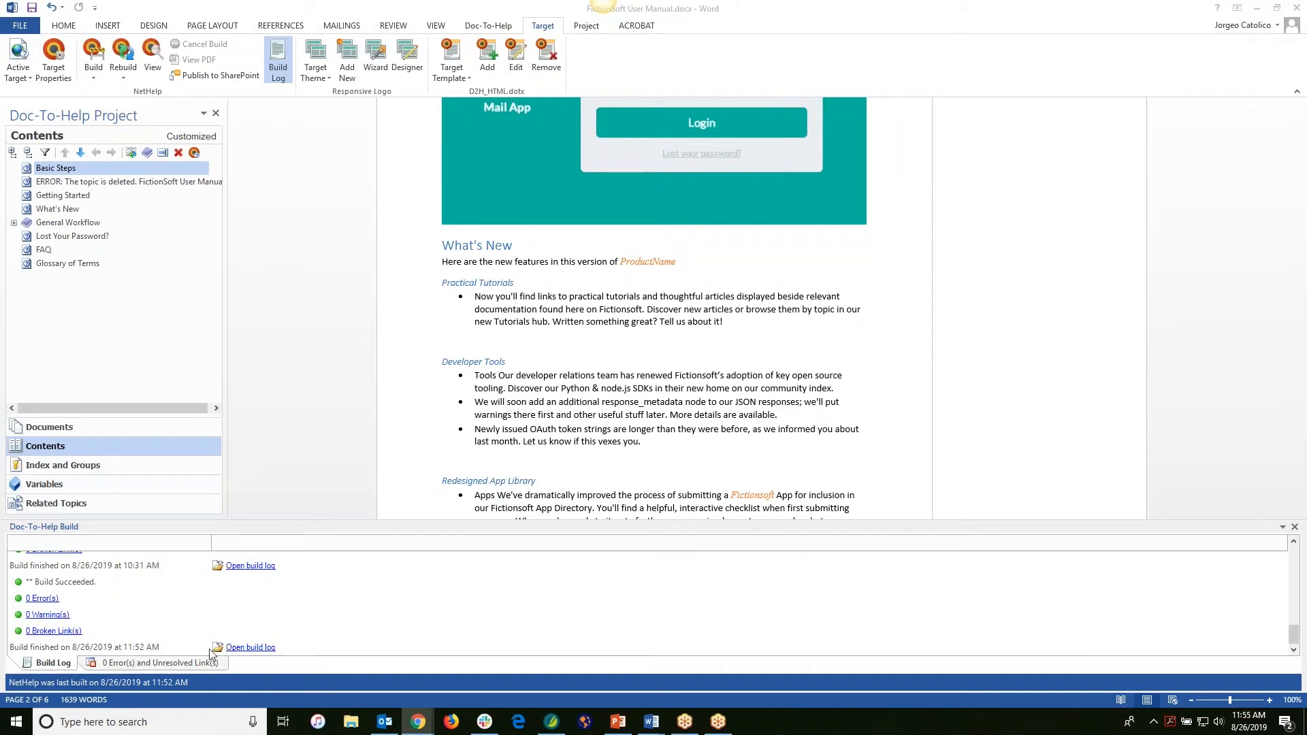
{"action": "left_click", "coordinate": [162, 56]}
{"action": "left_click_drag", "start_coordinate": [1300, 613], "coordinate": [417, 1]}
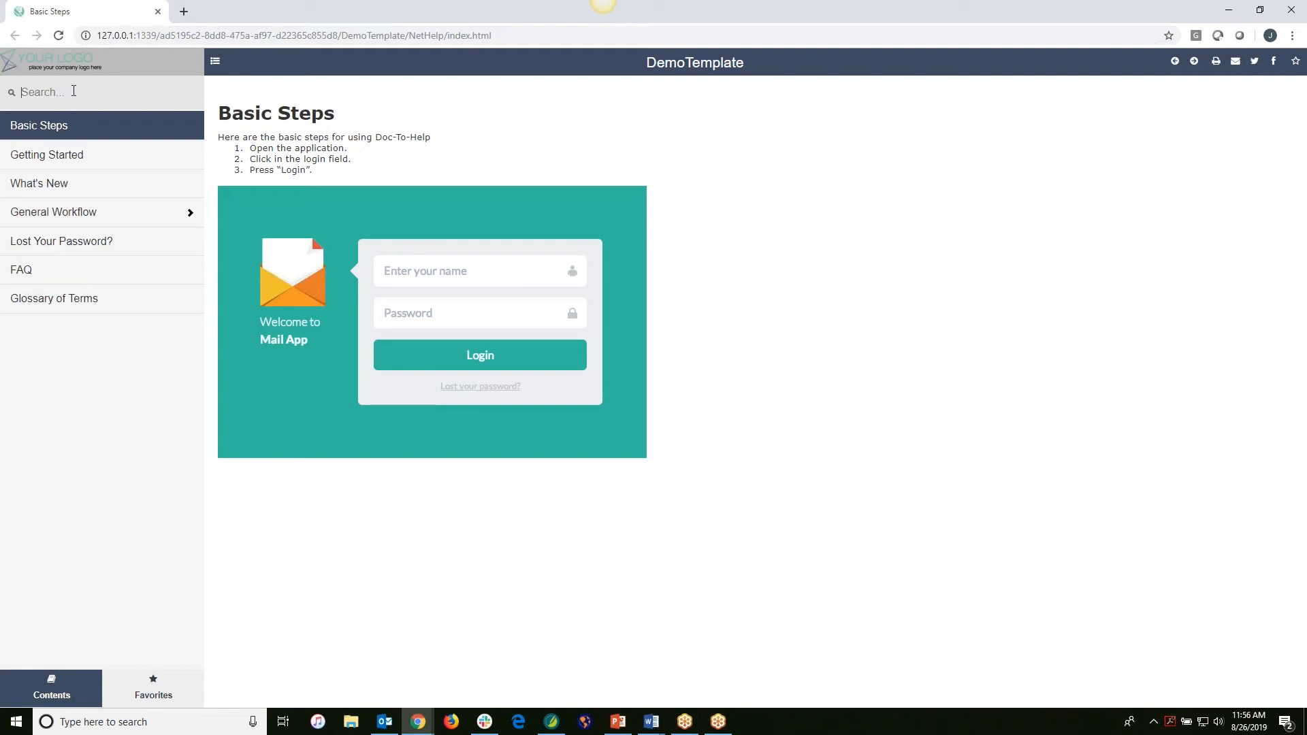
Step: Search the reopened NetHelp output for "topic", clear the search, and reload the page to restore the contents list
{"action": "type", "text": "topic"}
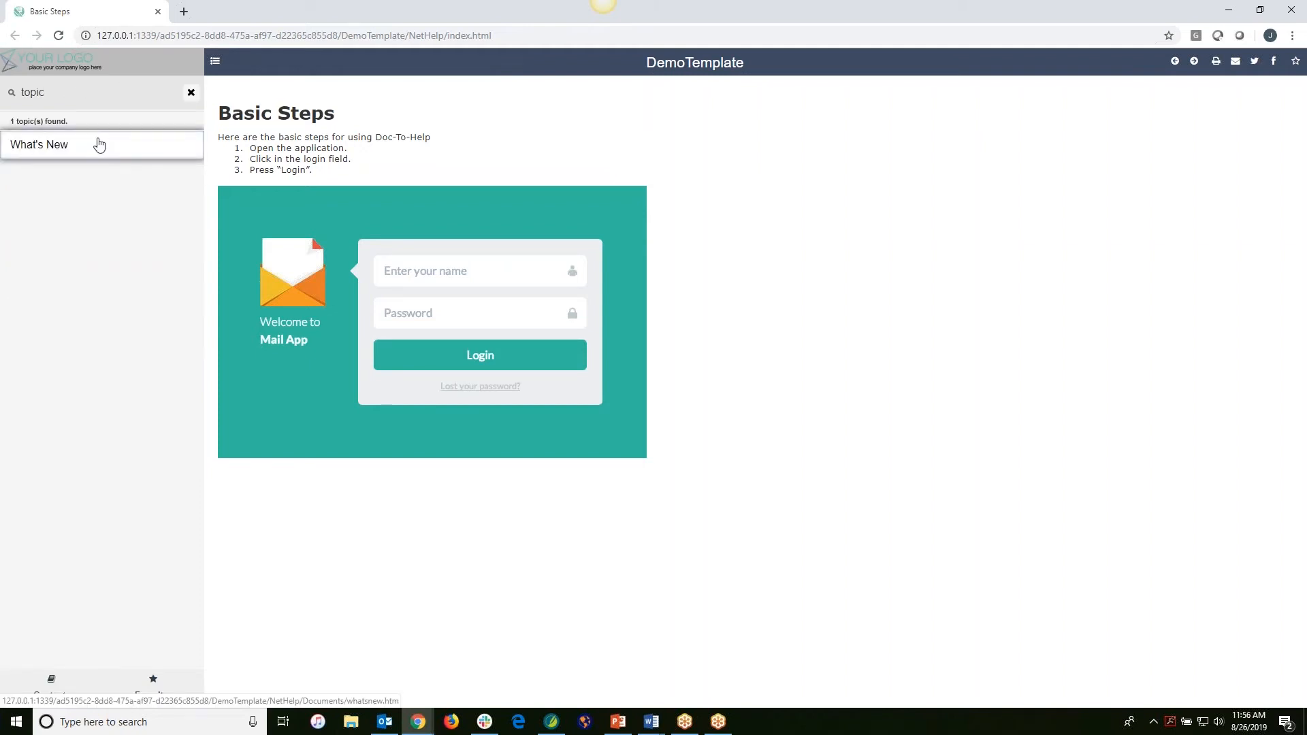
{"action": "left_click", "coordinate": [191, 91]}
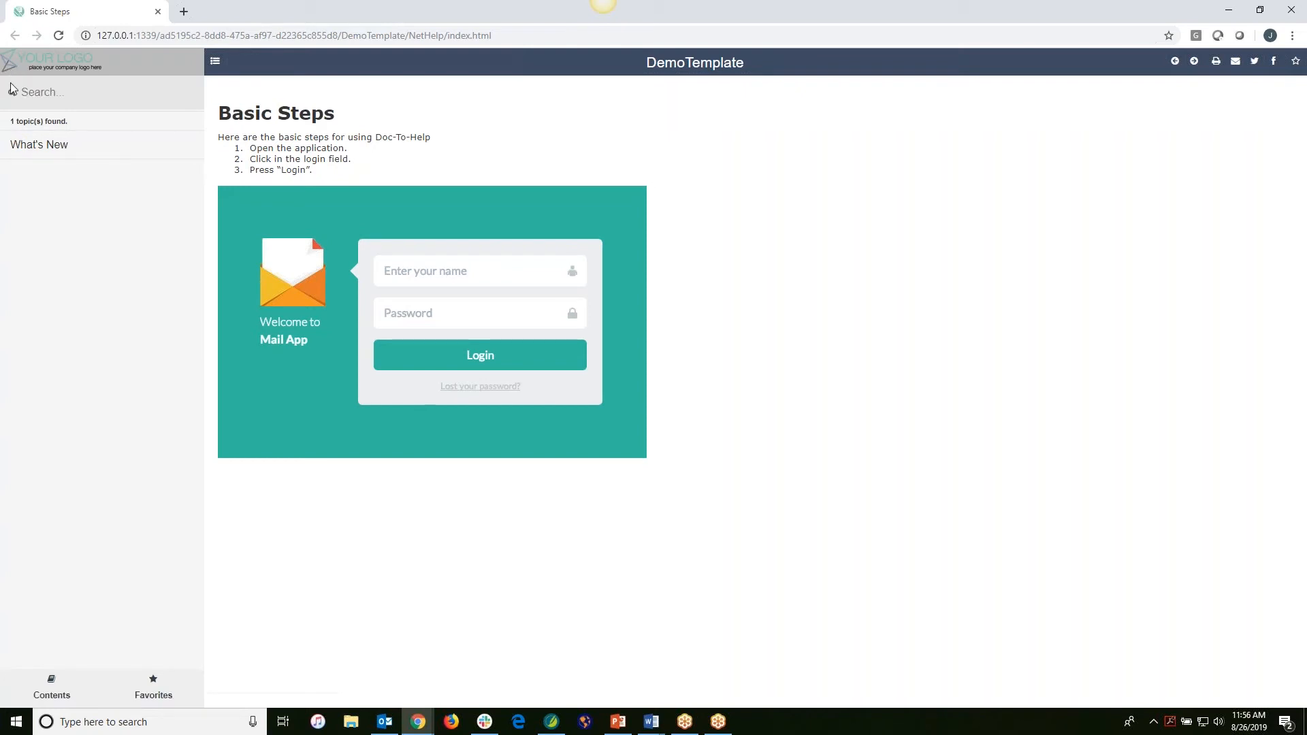
{"action": "left_click", "coordinate": [58, 35]}
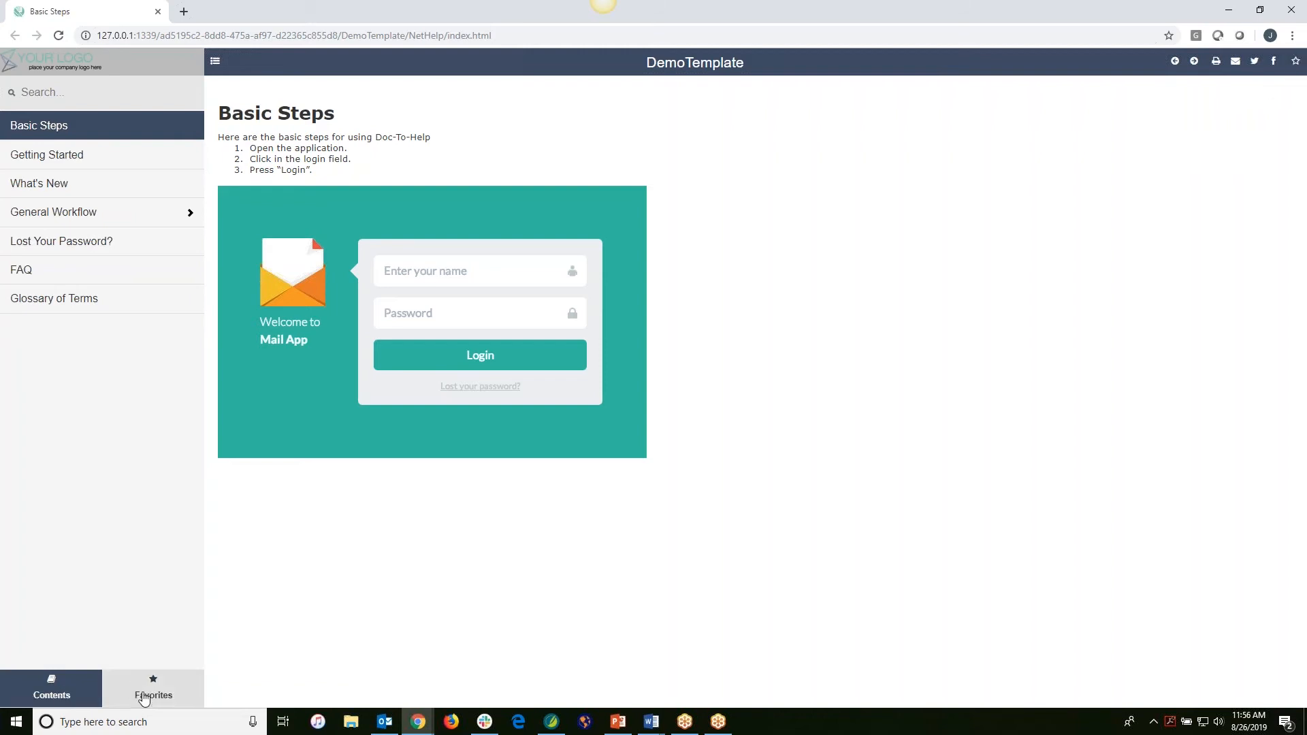
Step: Show the favorites list, return to the contents, and step through the topics from Getting Started to General Workflow
{"action": "left_click", "coordinate": [144, 699]}
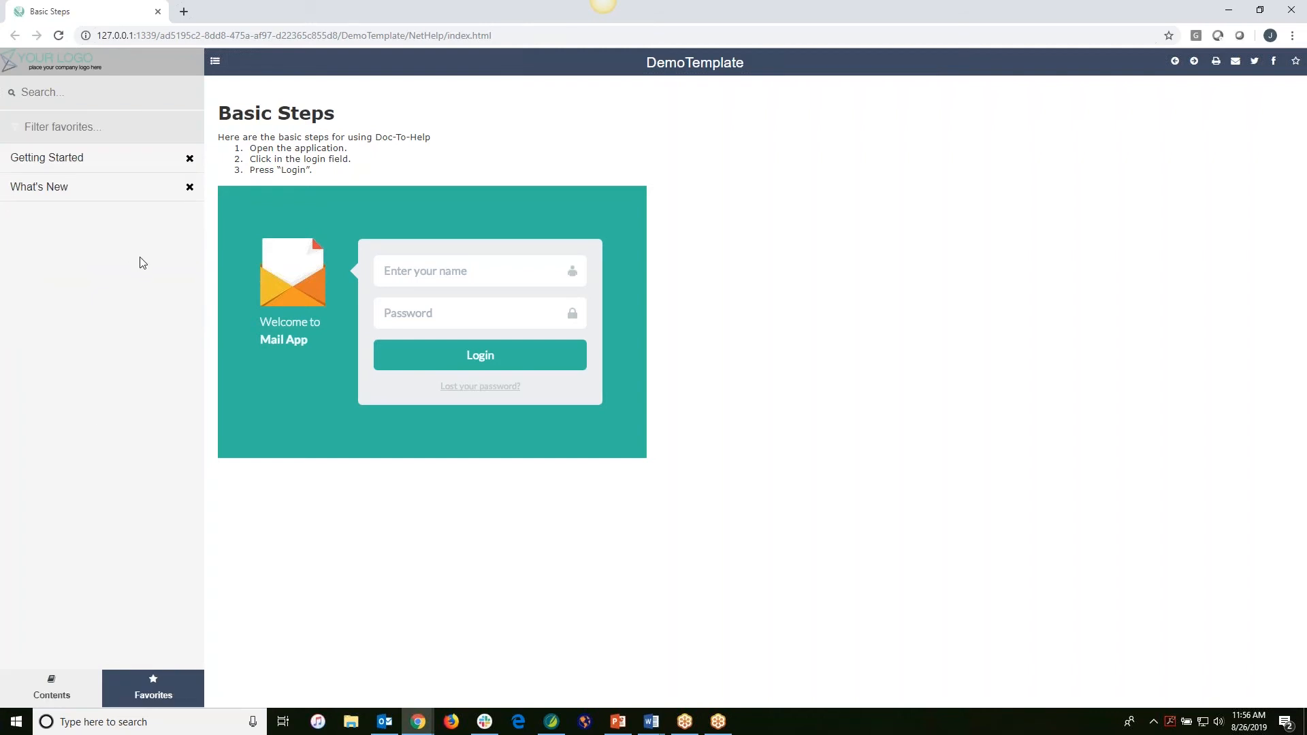
{"action": "left_click", "coordinate": [1175, 62]}
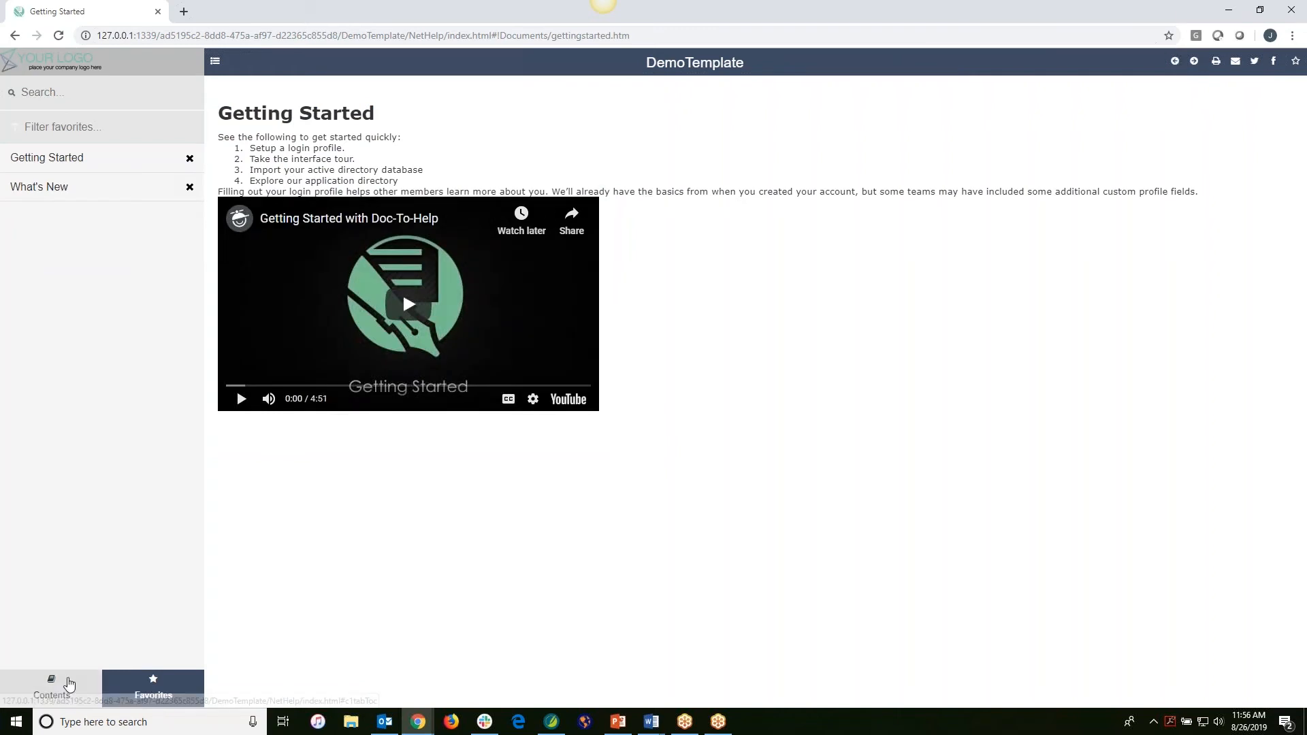
{"action": "left_click", "coordinate": [61, 680]}
{"action": "left_click", "coordinate": [1193, 65]}
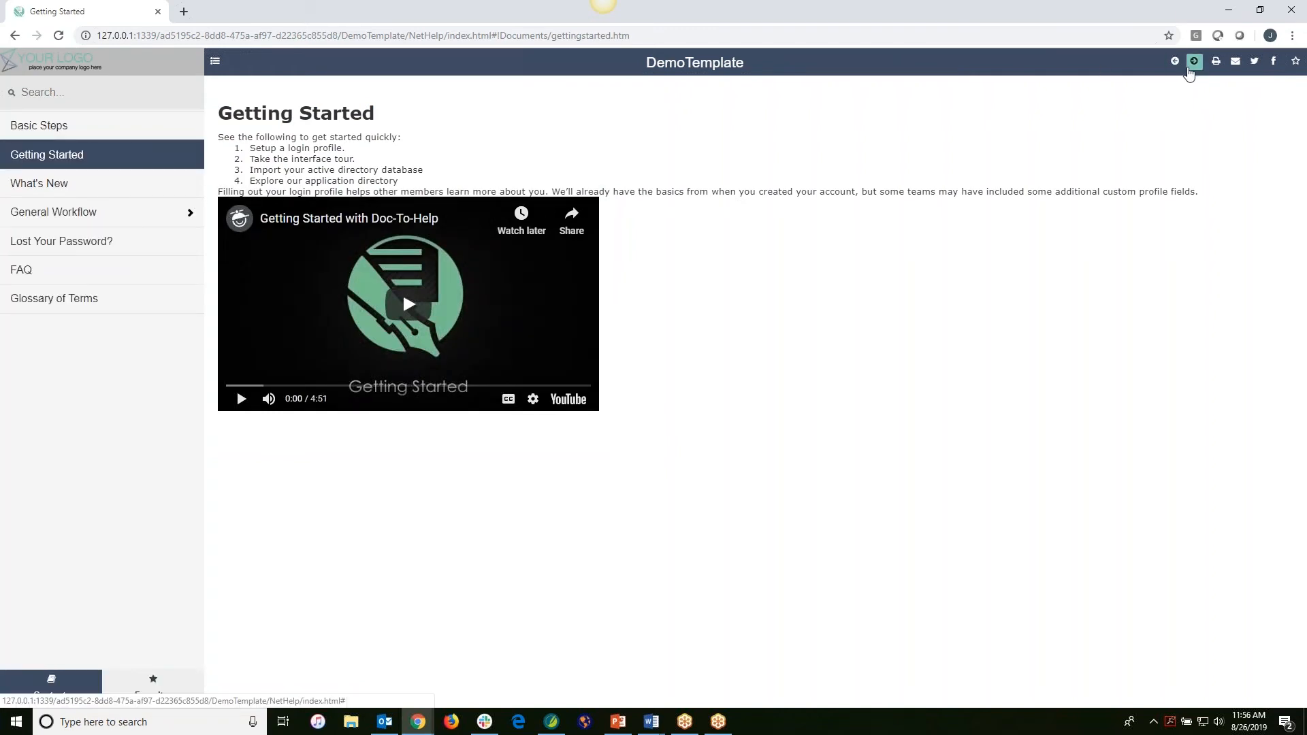
{"action": "left_click", "coordinate": [1193, 62]}
{"action": "left_click", "coordinate": [1192, 62]}
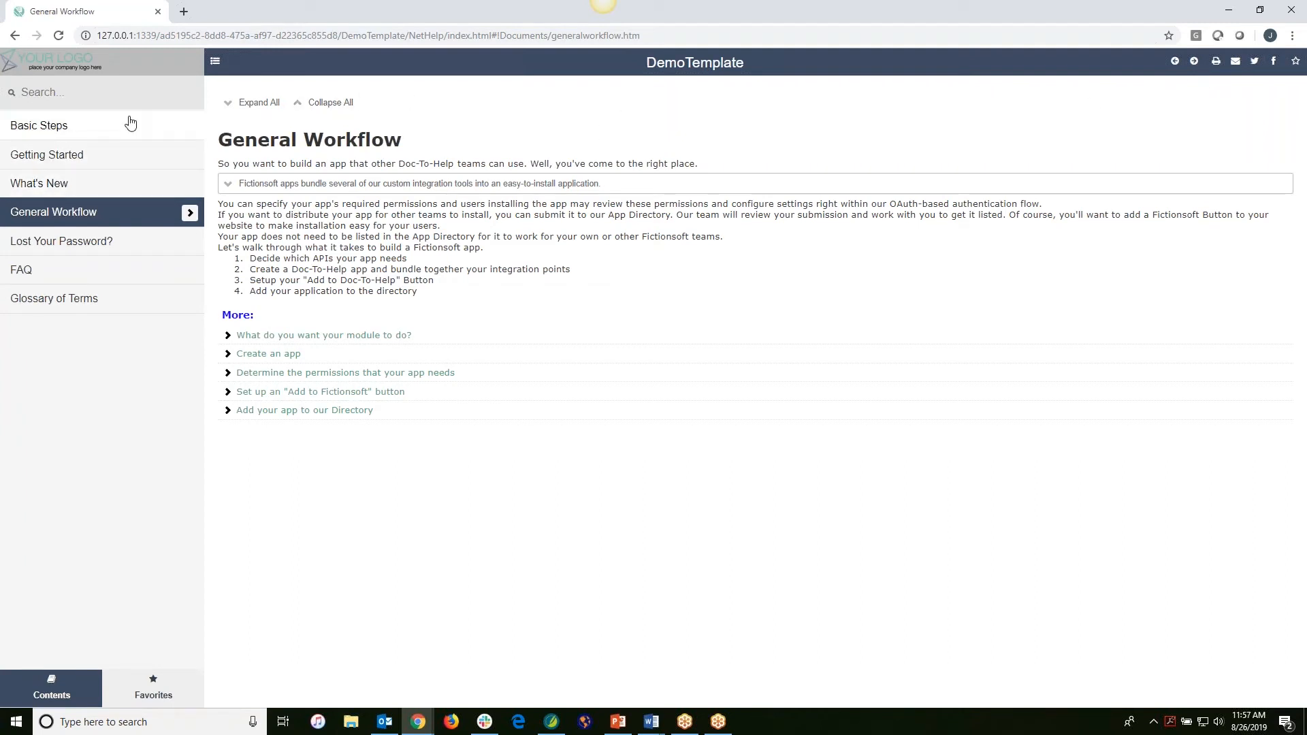
Step: Test the "Lost your password?" image map link in Basic Steps, and open the Getting Started topic
{"action": "left_click", "coordinate": [50, 124]}
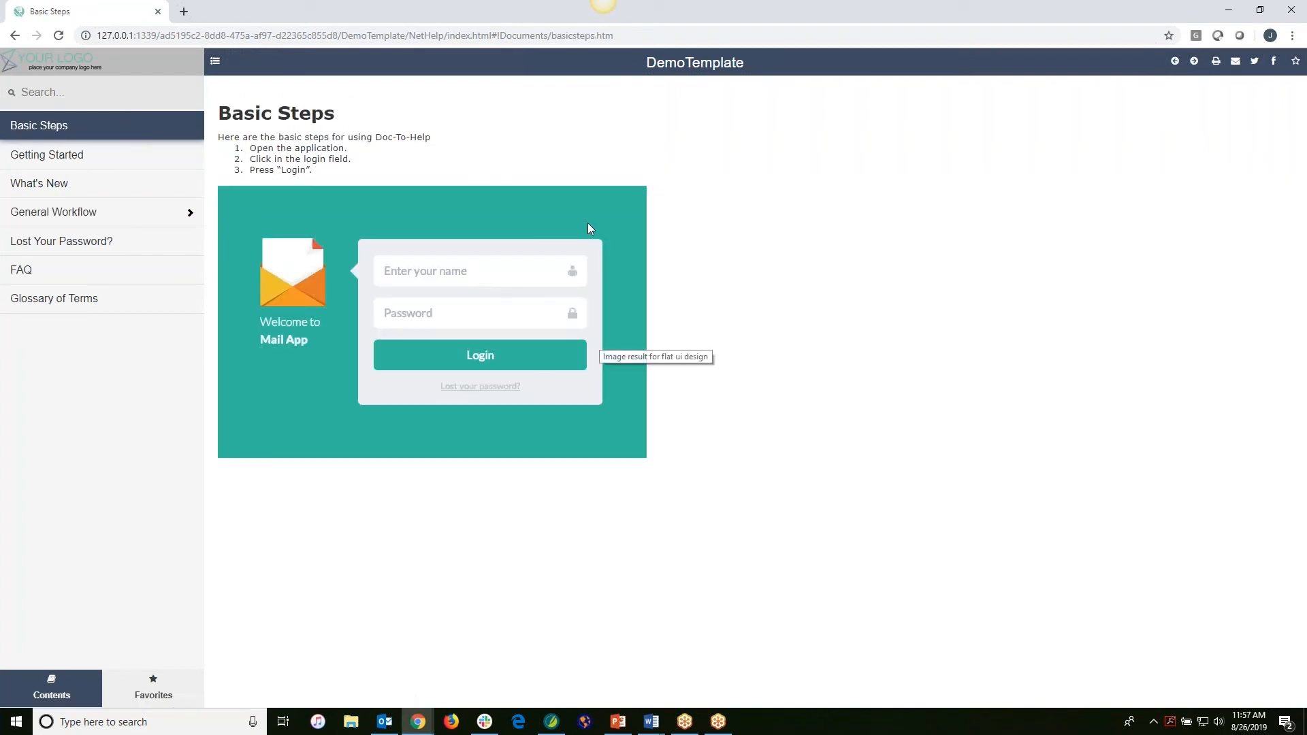
{"action": "left_click", "coordinate": [494, 389]}
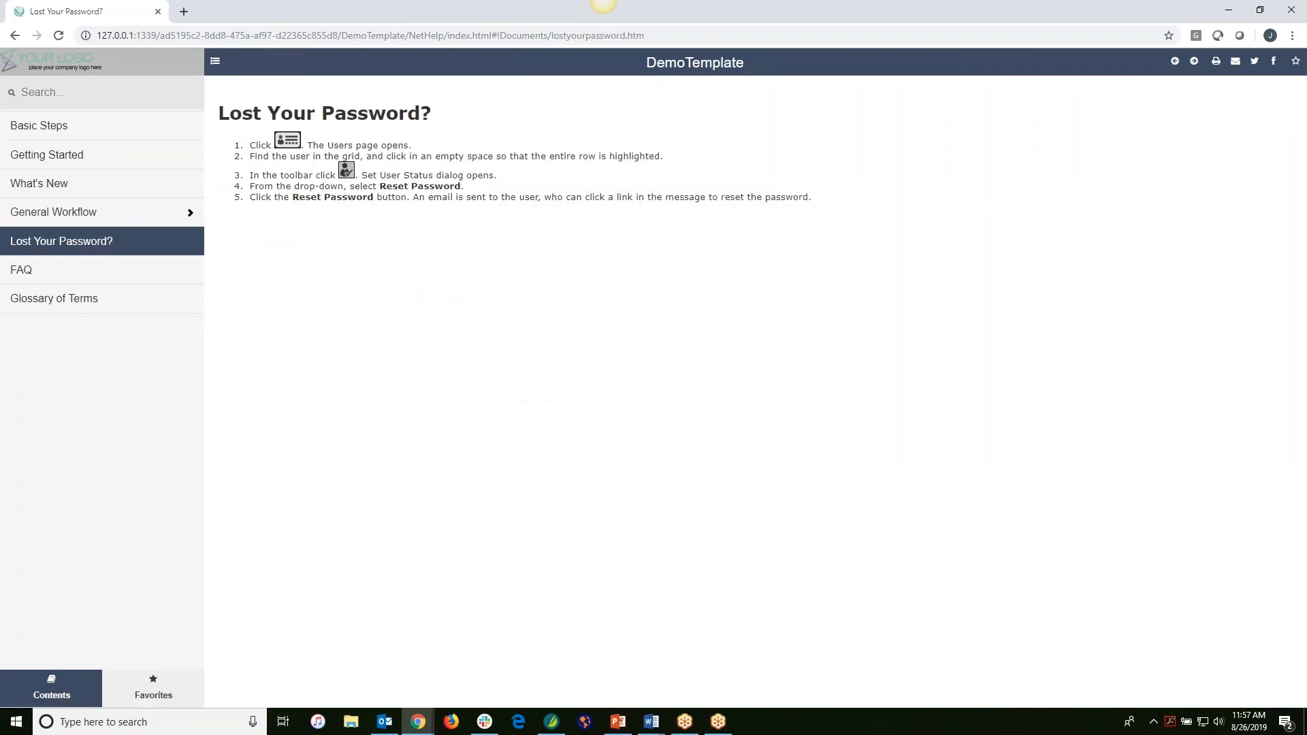
{"action": "left_click", "coordinate": [71, 154]}
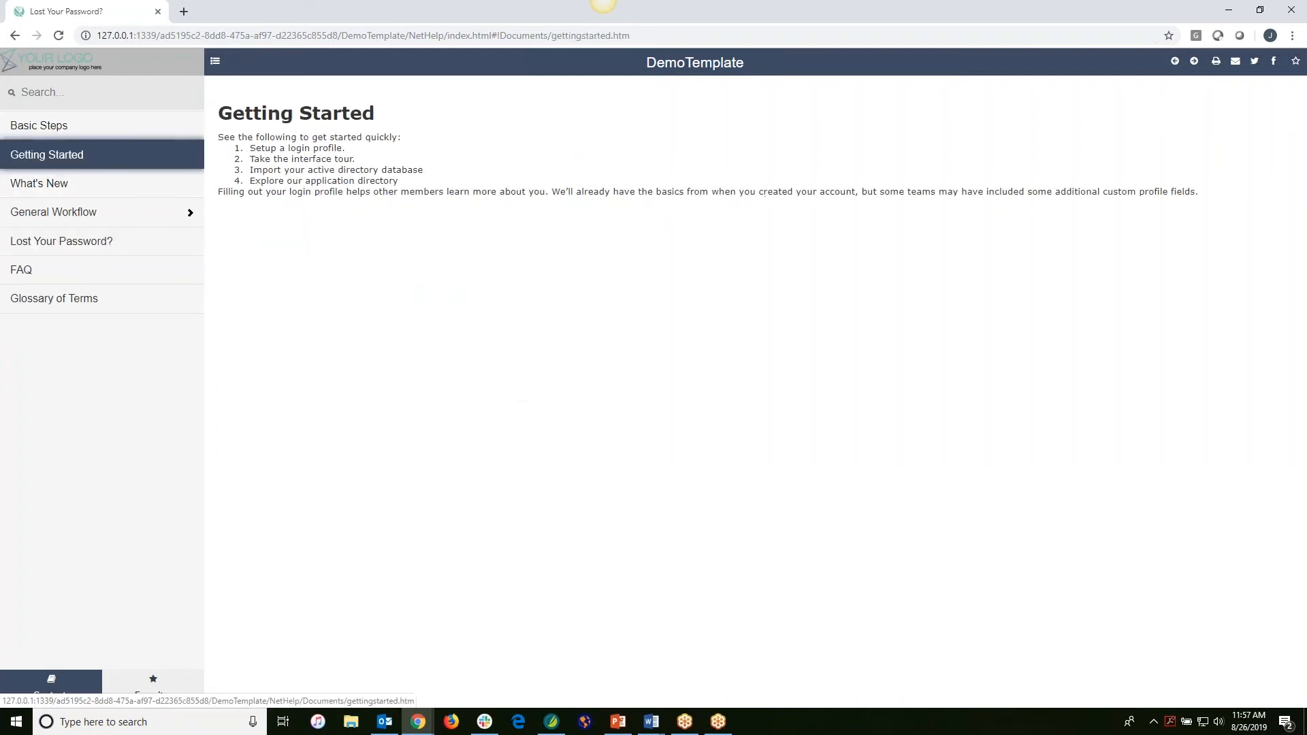
Step: Open the What's New topic and expand its Practical Tutorials and Developer Tools sections
{"action": "left_click", "coordinate": [31, 183]}
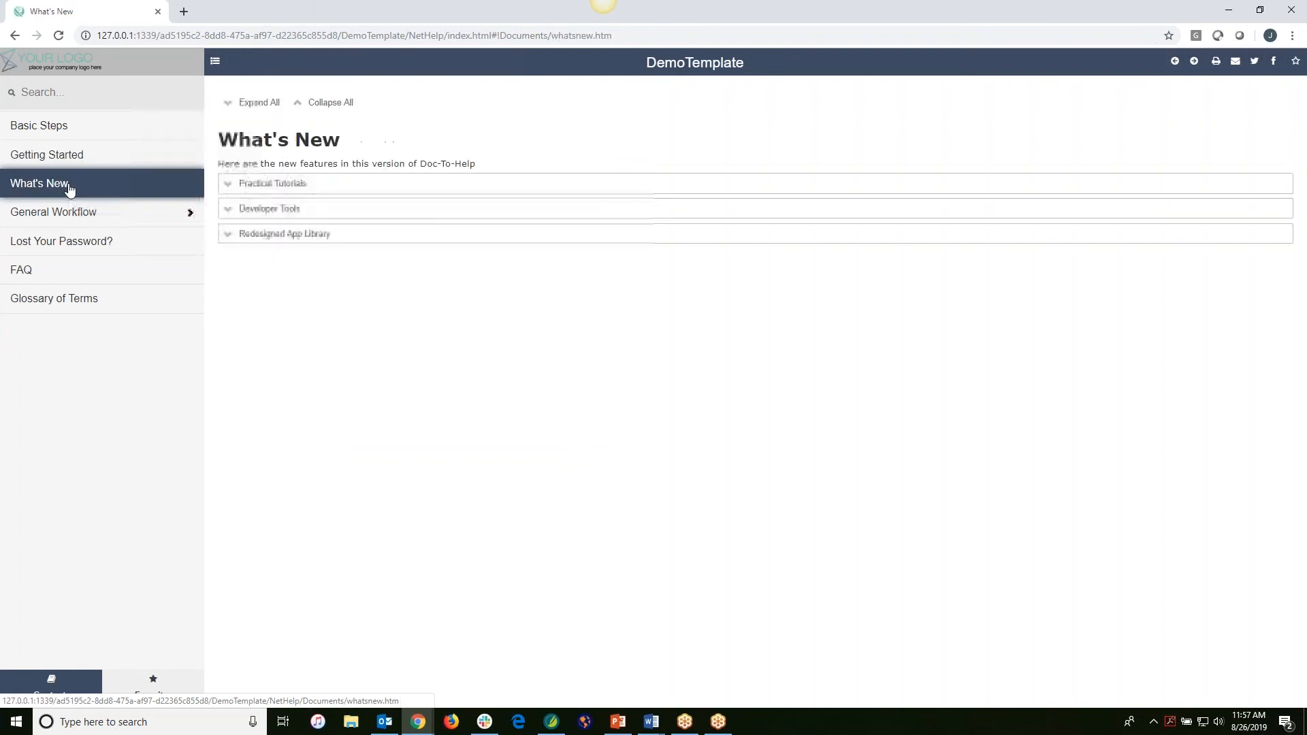
{"action": "left_click", "coordinate": [277, 185]}
{"action": "left_click", "coordinate": [266, 289]}
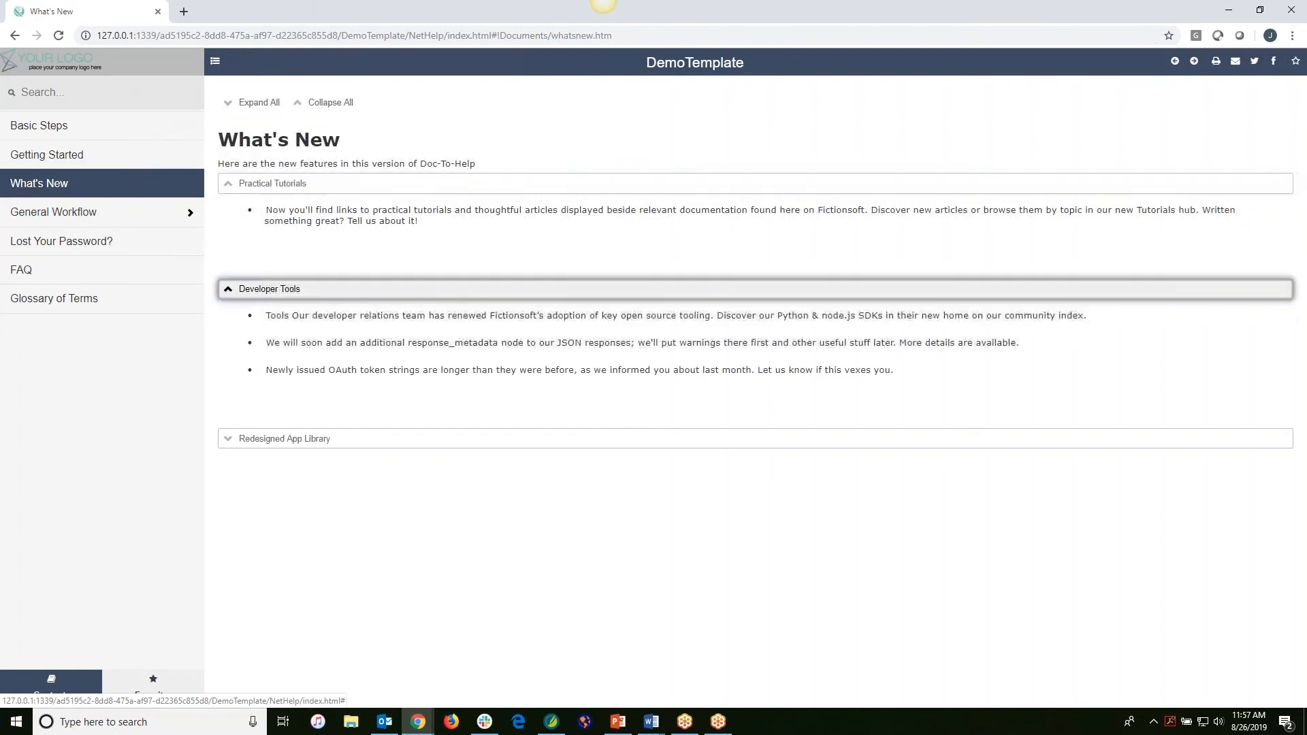
Step: Expand the Redesigned App Library section in What's New, and briefly play and pause the embedded video in the Getting Started topic
{"action": "left_click", "coordinate": [266, 439]}
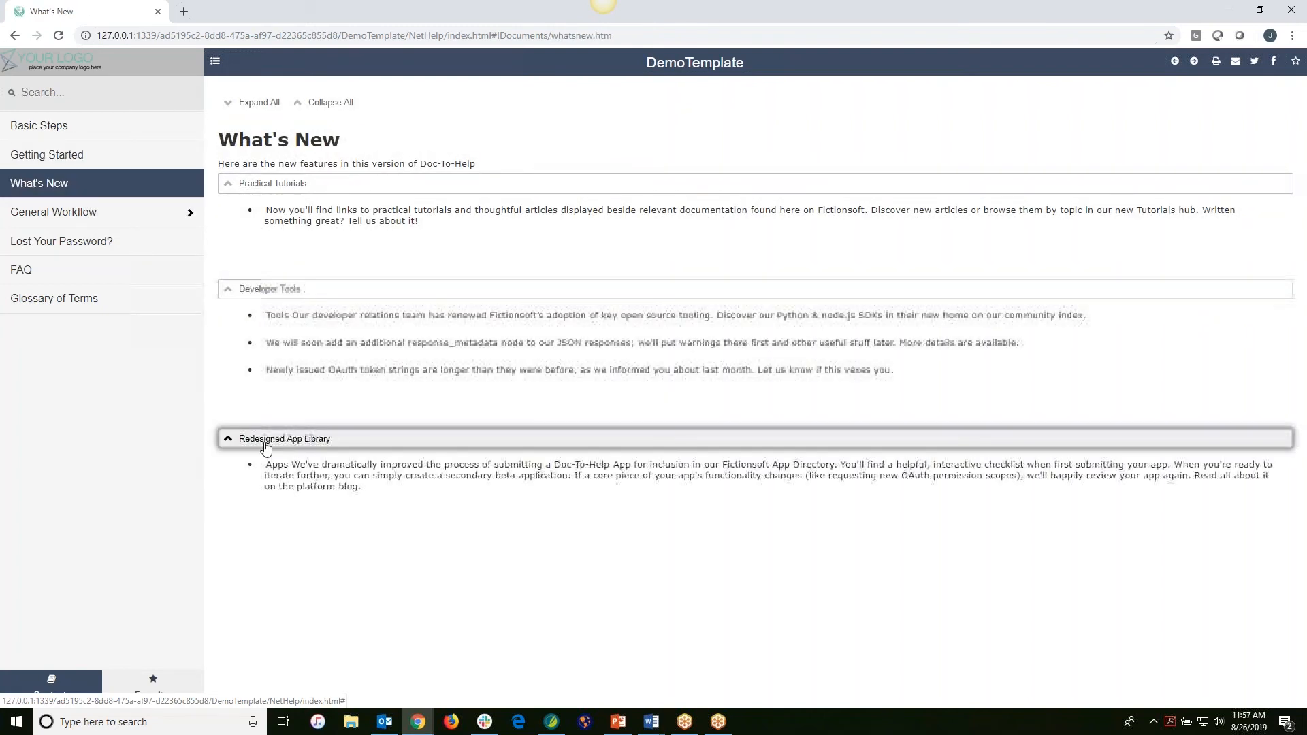
{"action": "left_click", "coordinate": [92, 160]}
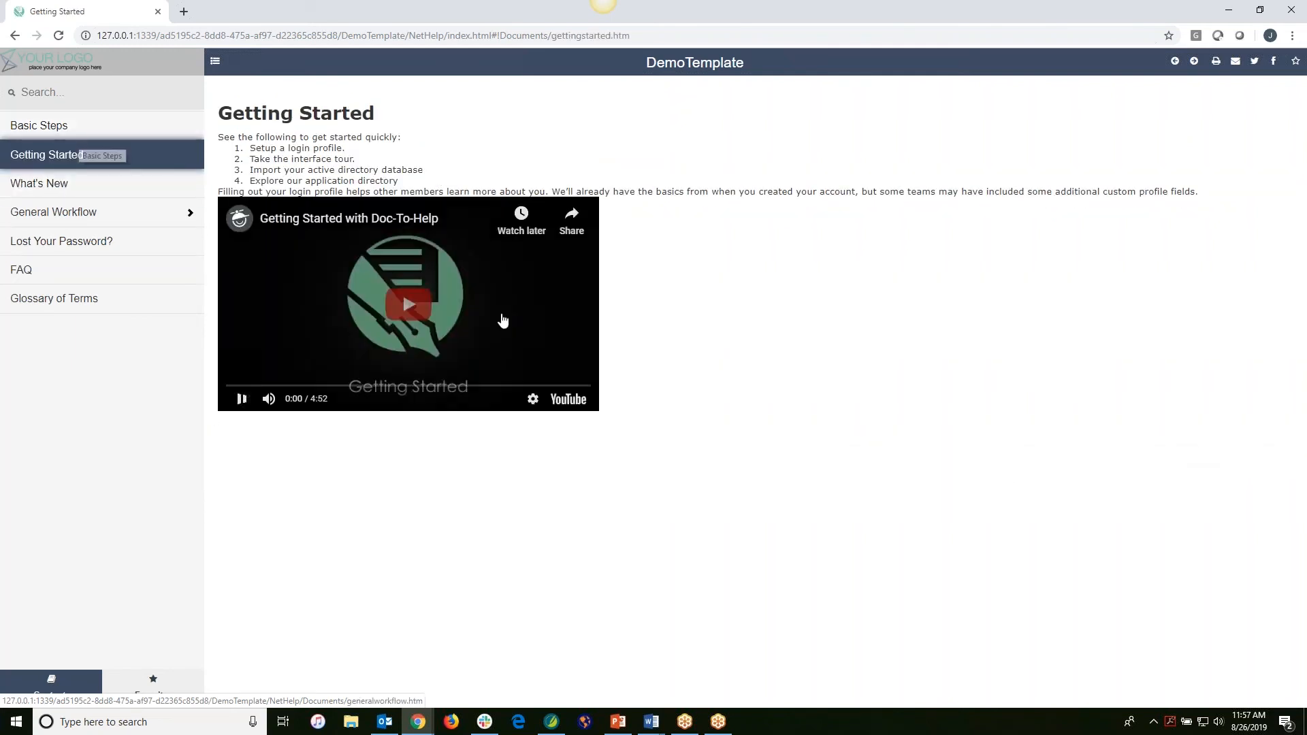
{"action": "left_click", "coordinate": [416, 314]}
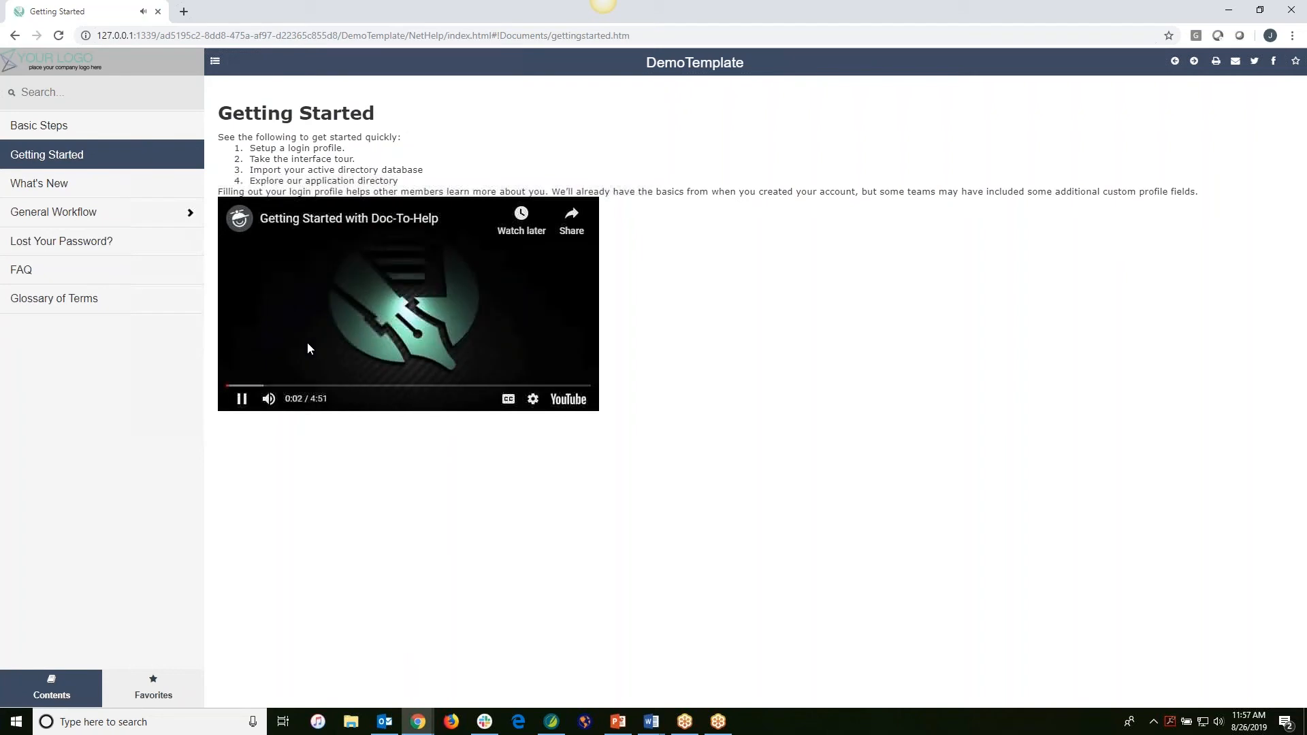
{"action": "left_click", "coordinate": [243, 402]}
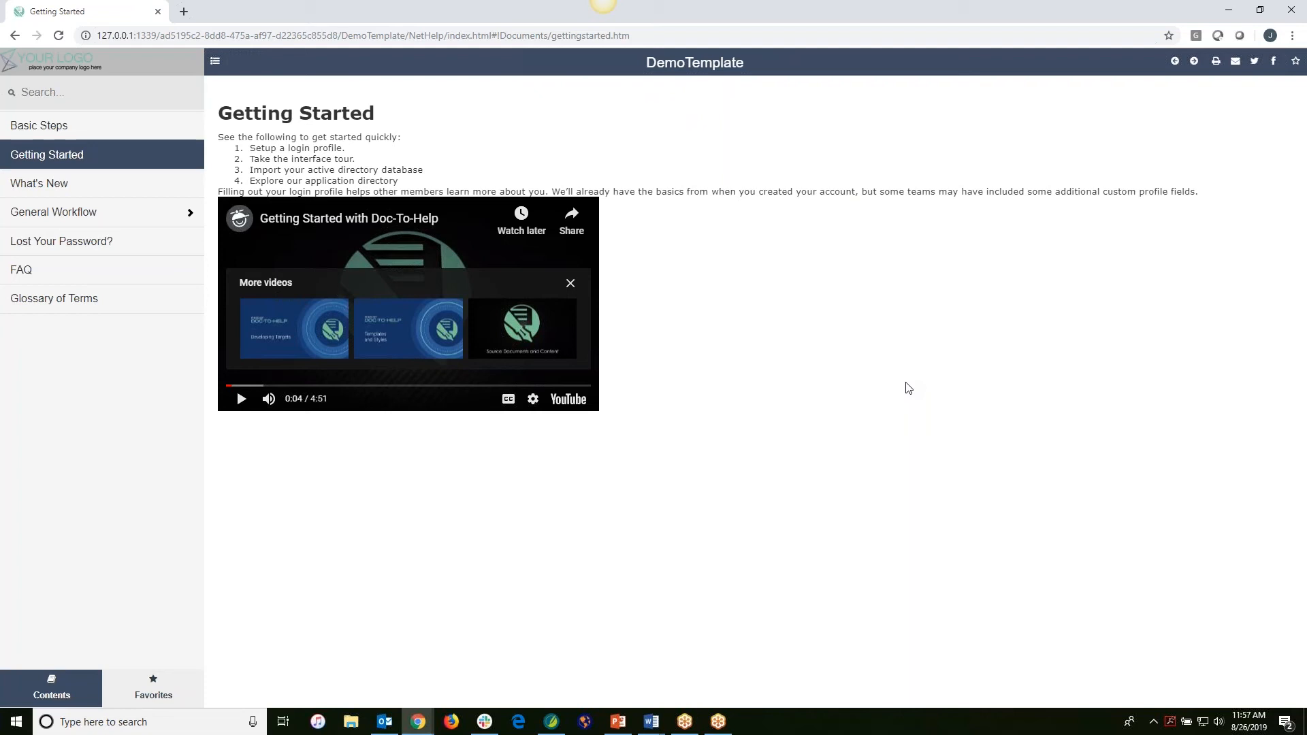
Step: Switch to FictionSoft User Manual.docx in Word, start the NetHelp Theme Wizard, and choose the Responsive basic layout
{"action": "mouse_move", "coordinate": [651, 723]}
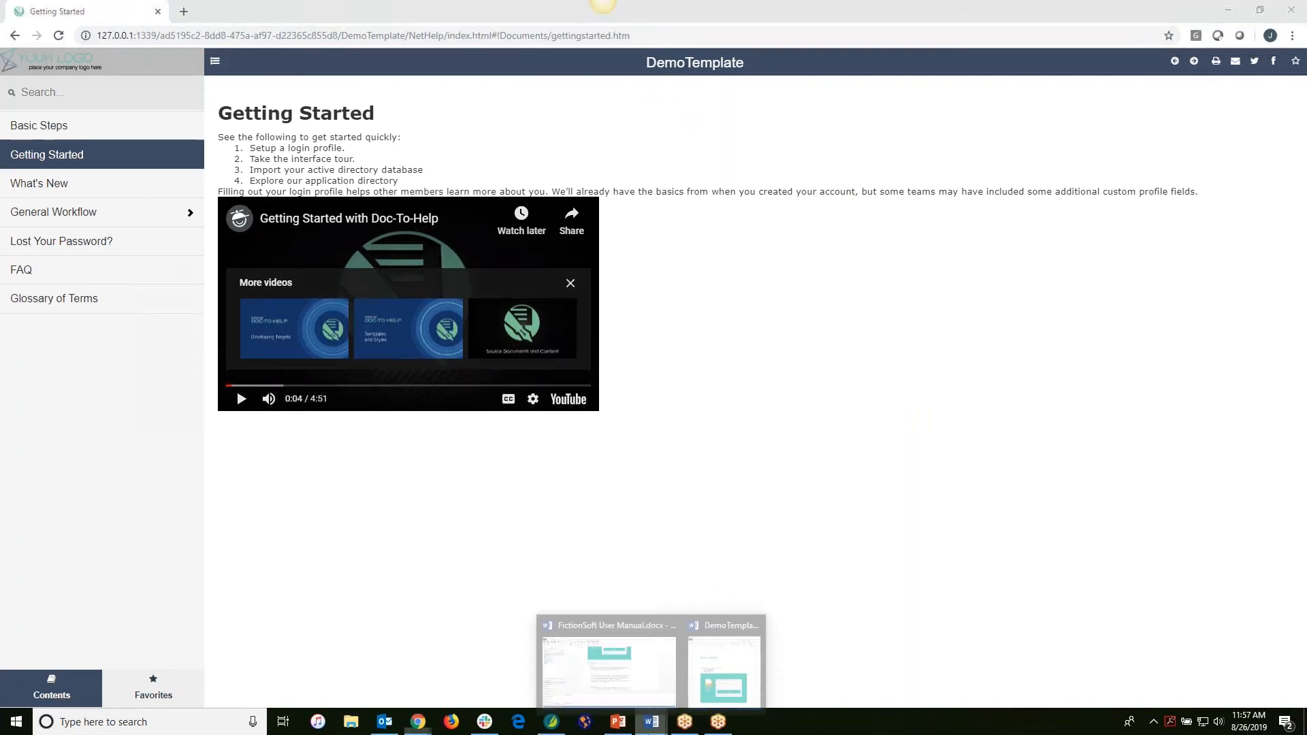
{"action": "left_click", "coordinate": [607, 671]}
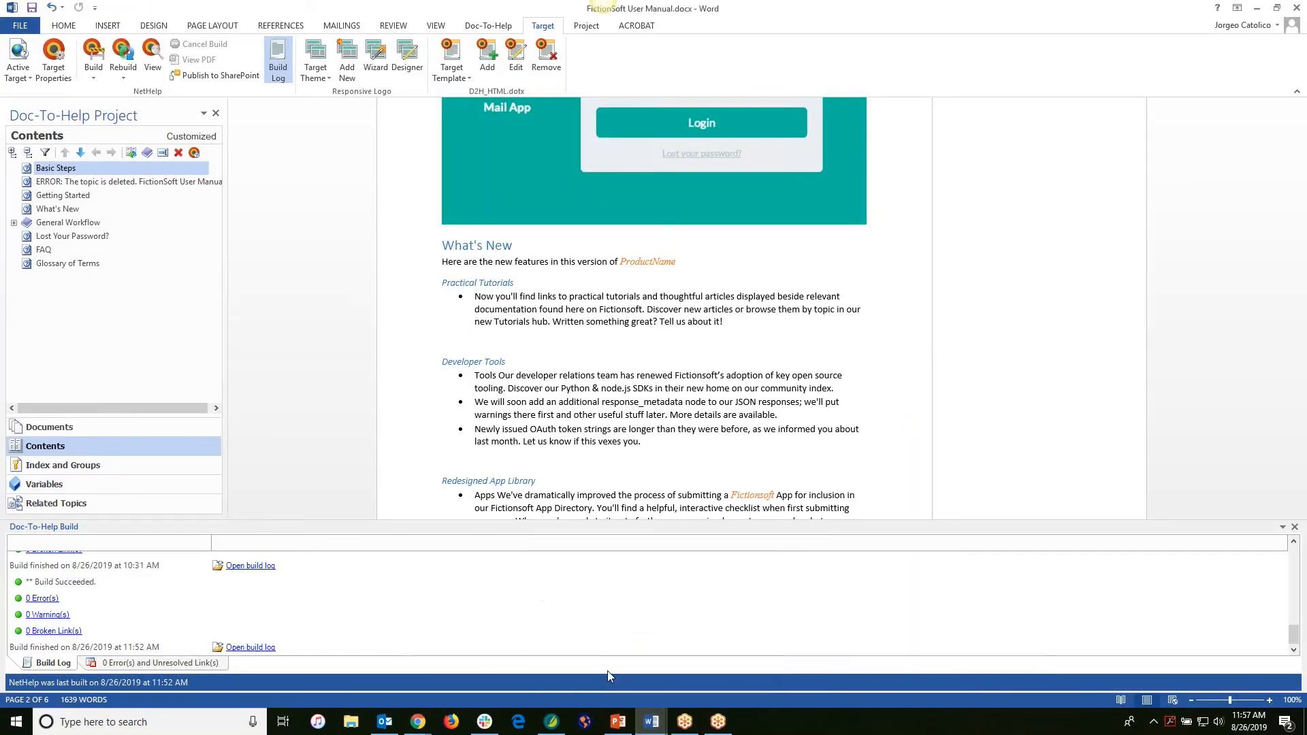
{"action": "left_click", "coordinate": [377, 57]}
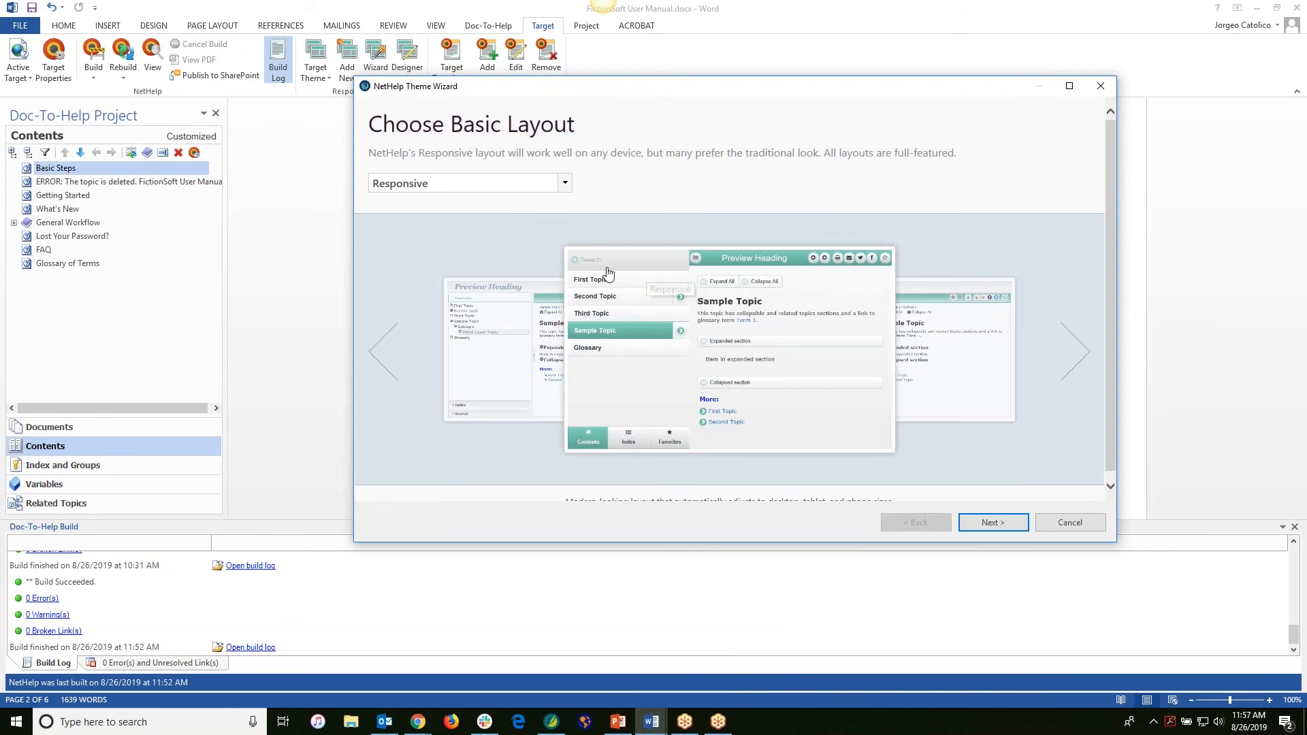
{"action": "left_click", "coordinate": [564, 183]}
{"action": "left_click", "coordinate": [564, 184]}
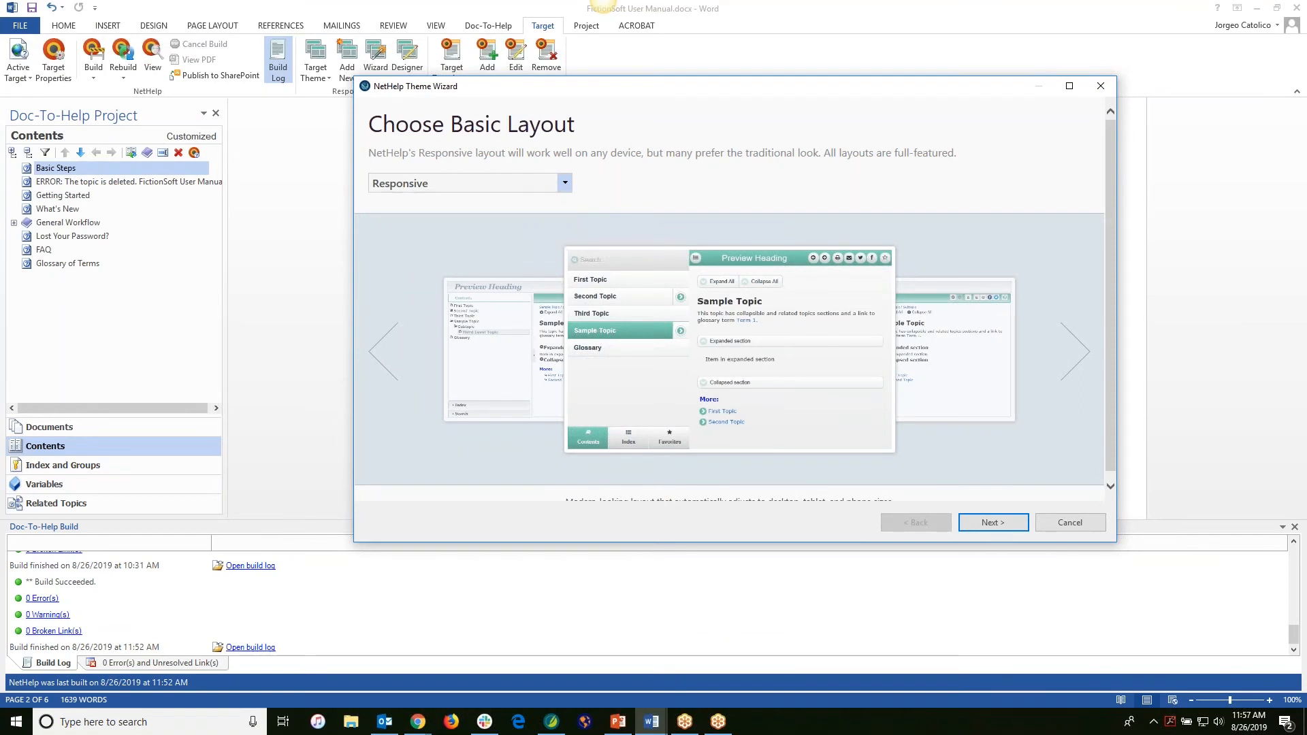
{"action": "left_click", "coordinate": [1076, 353]}
{"action": "left_click", "coordinate": [1077, 355]}
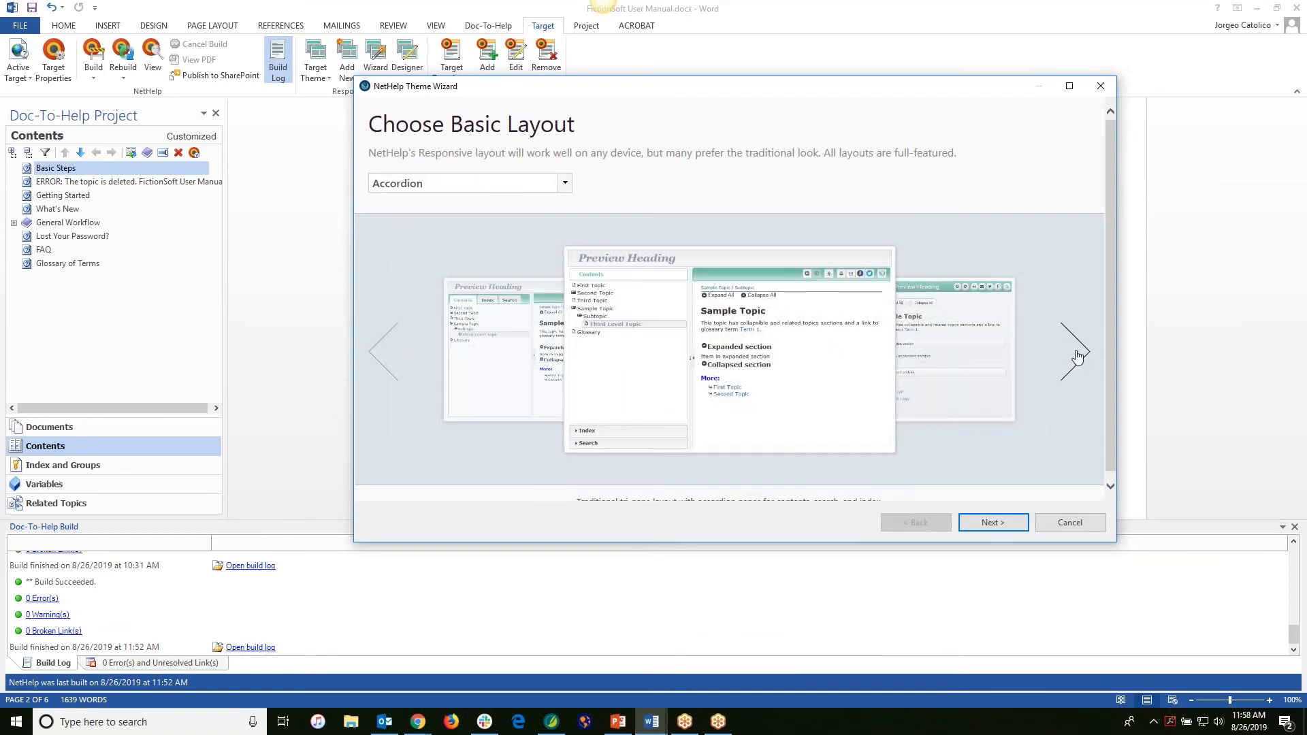
{"action": "left_click", "coordinate": [1076, 354]}
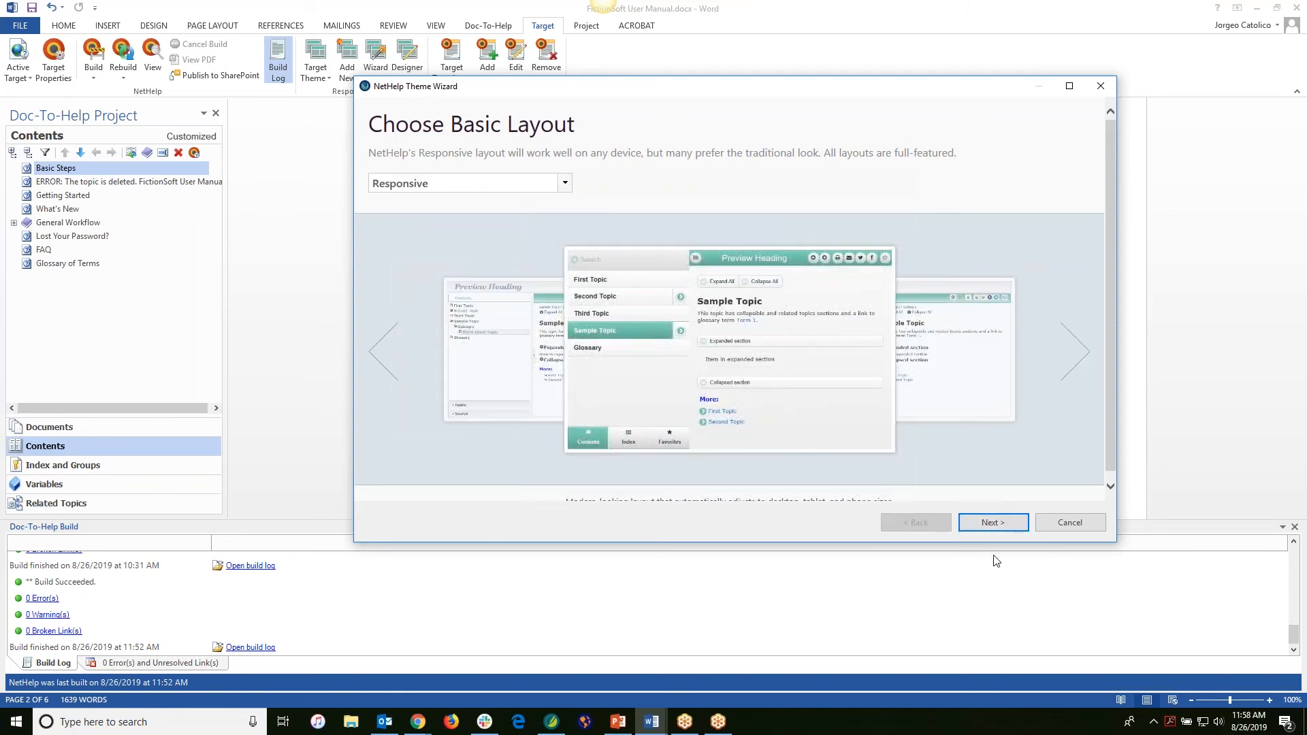
{"action": "left_click", "coordinate": [991, 523]}
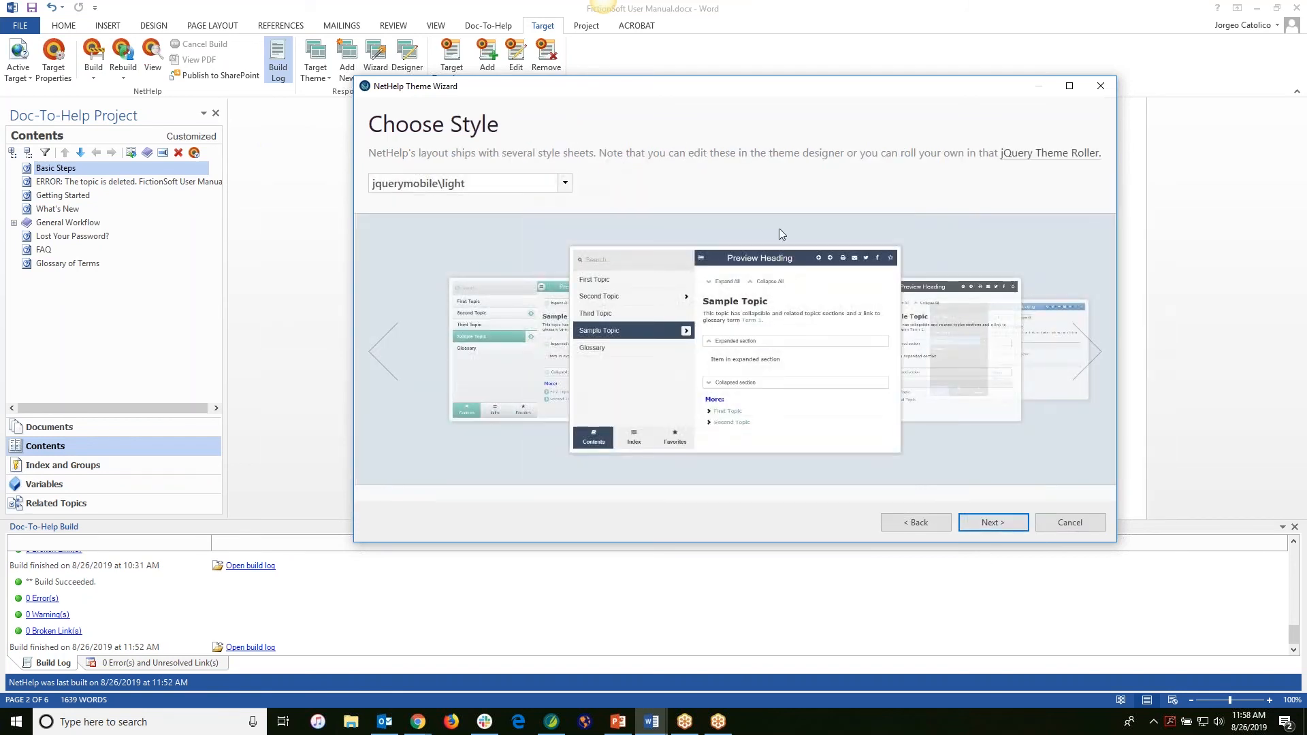
Step: Browse the available style sheets and choose the jquerymobile\green style for the theme
{"action": "left_click", "coordinate": [1089, 353]}
{"action": "left_click", "coordinate": [1089, 354]}
{"action": "left_click", "coordinate": [1089, 354]}
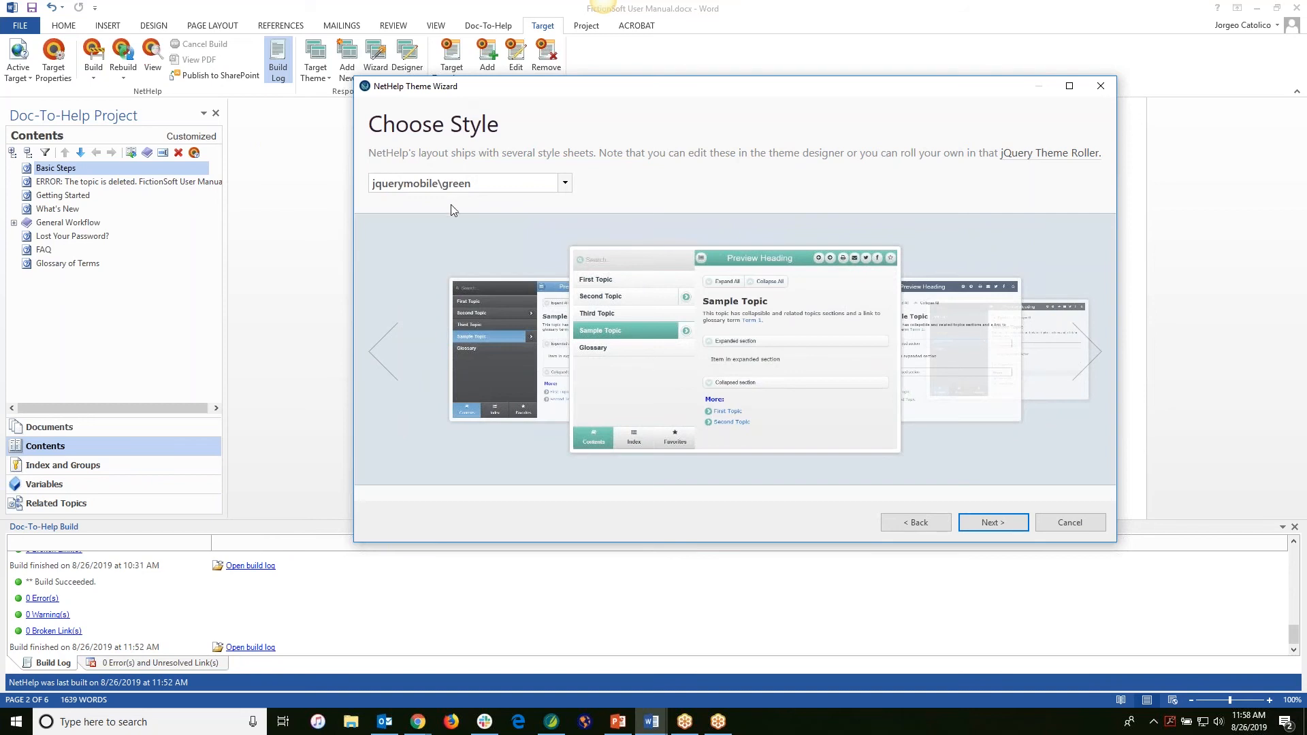
{"action": "left_click", "coordinate": [987, 522]}
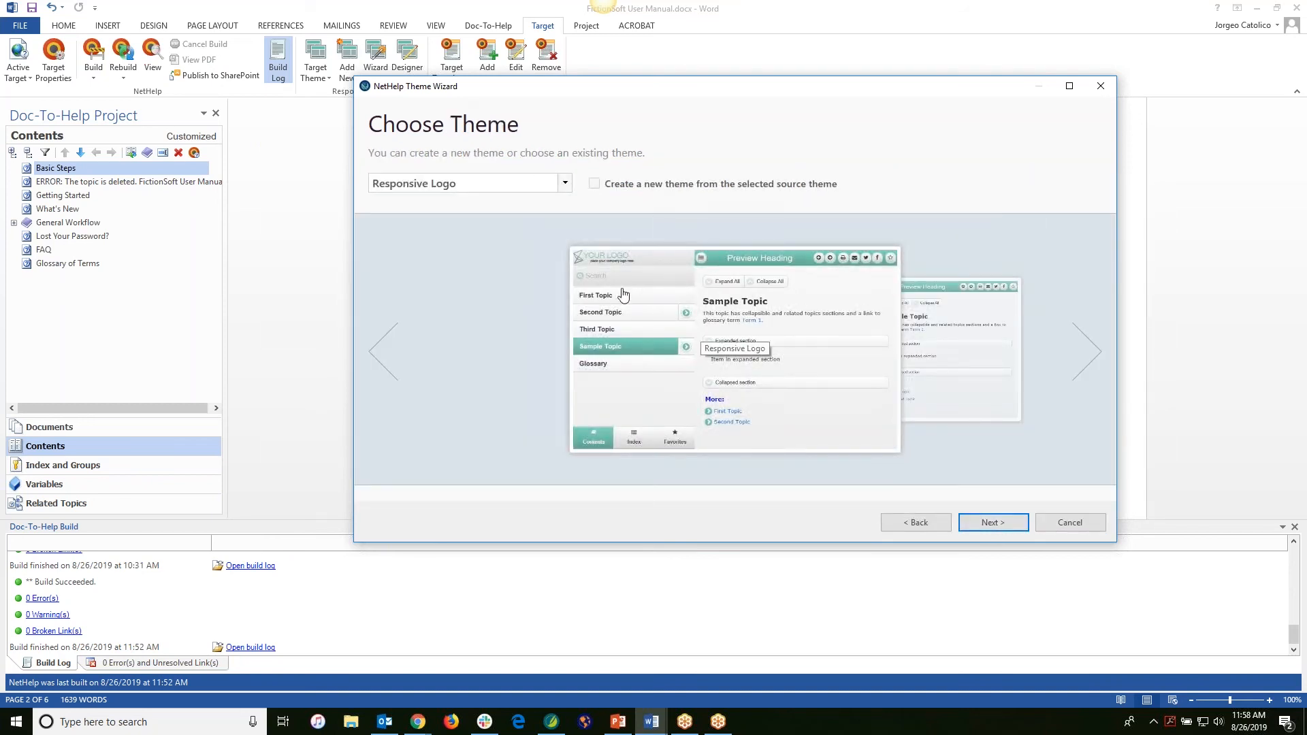
Step: Choose Responsive Logo as the source theme and opt to create a new theme from it
{"action": "left_click", "coordinate": [1085, 360]}
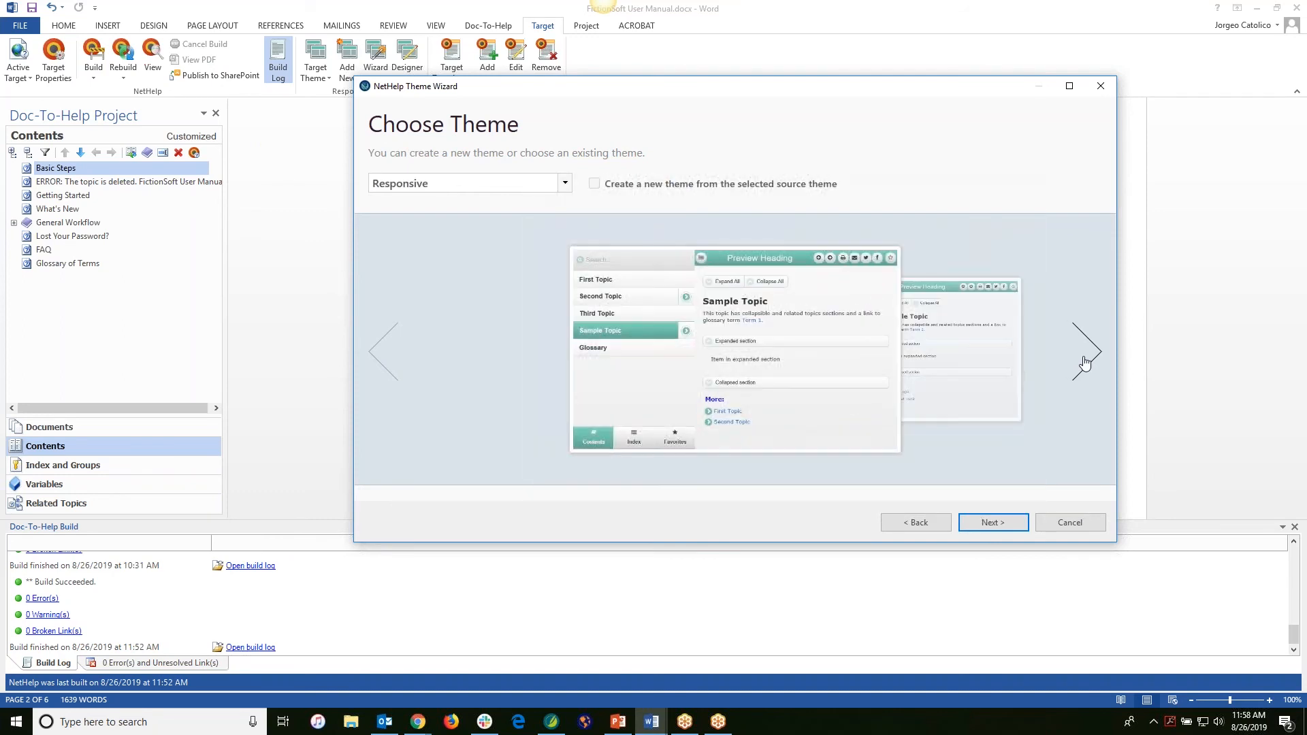
{"action": "left_click", "coordinate": [1085, 356]}
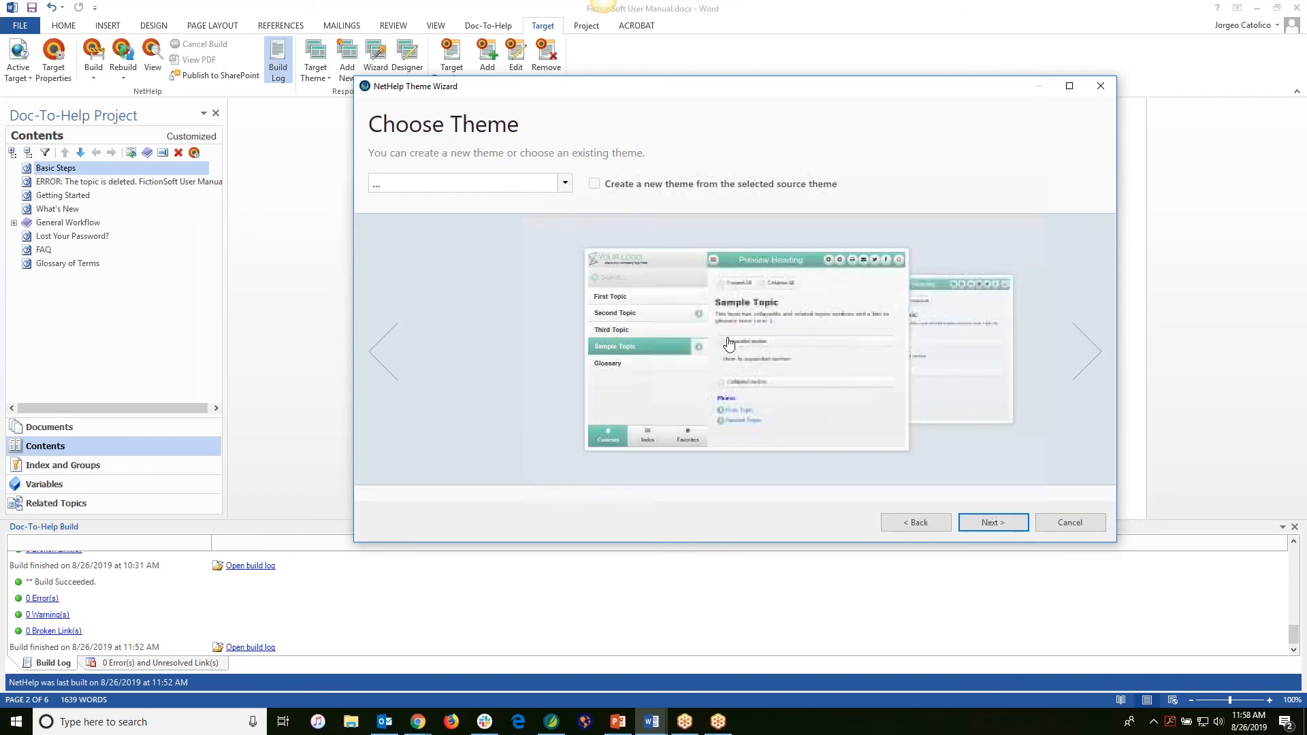
{"action": "left_click", "coordinate": [604, 185]}
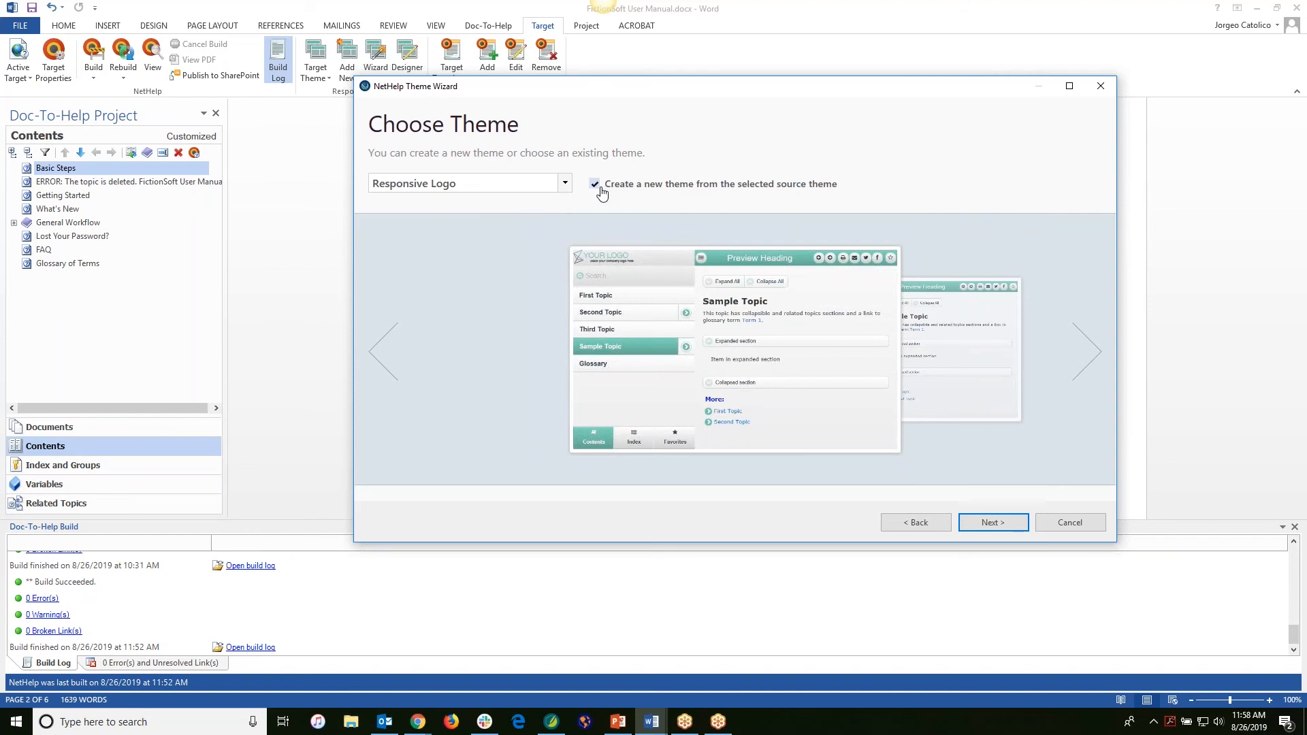
{"action": "left_click", "coordinate": [1019, 524]}
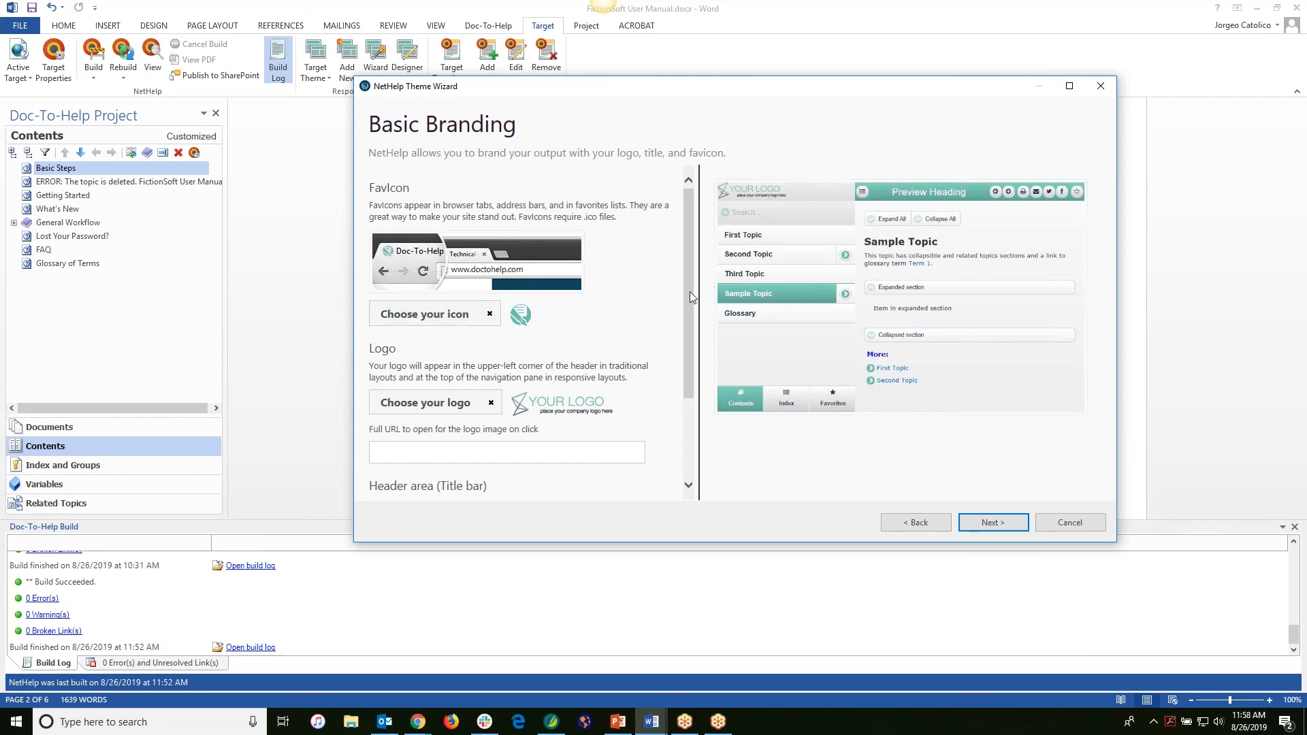
Step: Keep the basic branding settings and enable Section 508 compliant output in the finishing touches
{"action": "scroll", "coordinate": [631, 322], "scroll_direction": "down", "scroll_amount": 4}
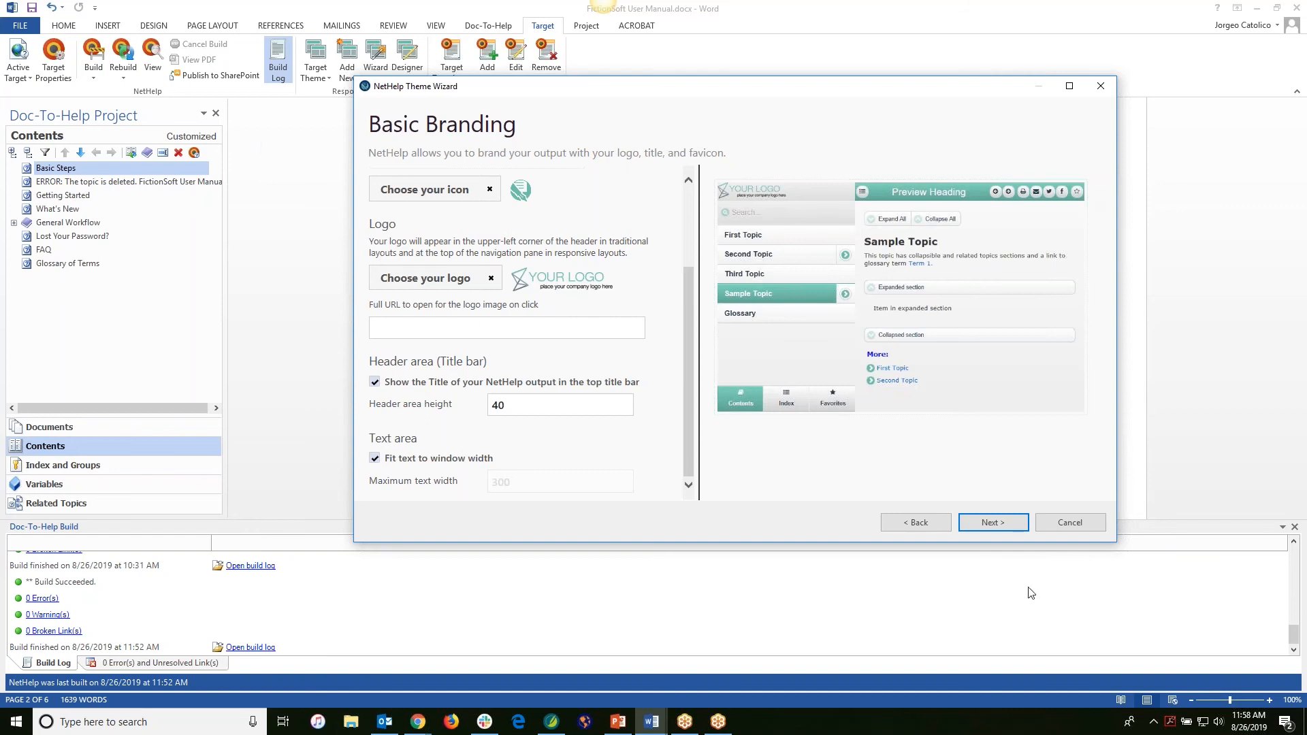
{"action": "left_click", "coordinate": [998, 520]}
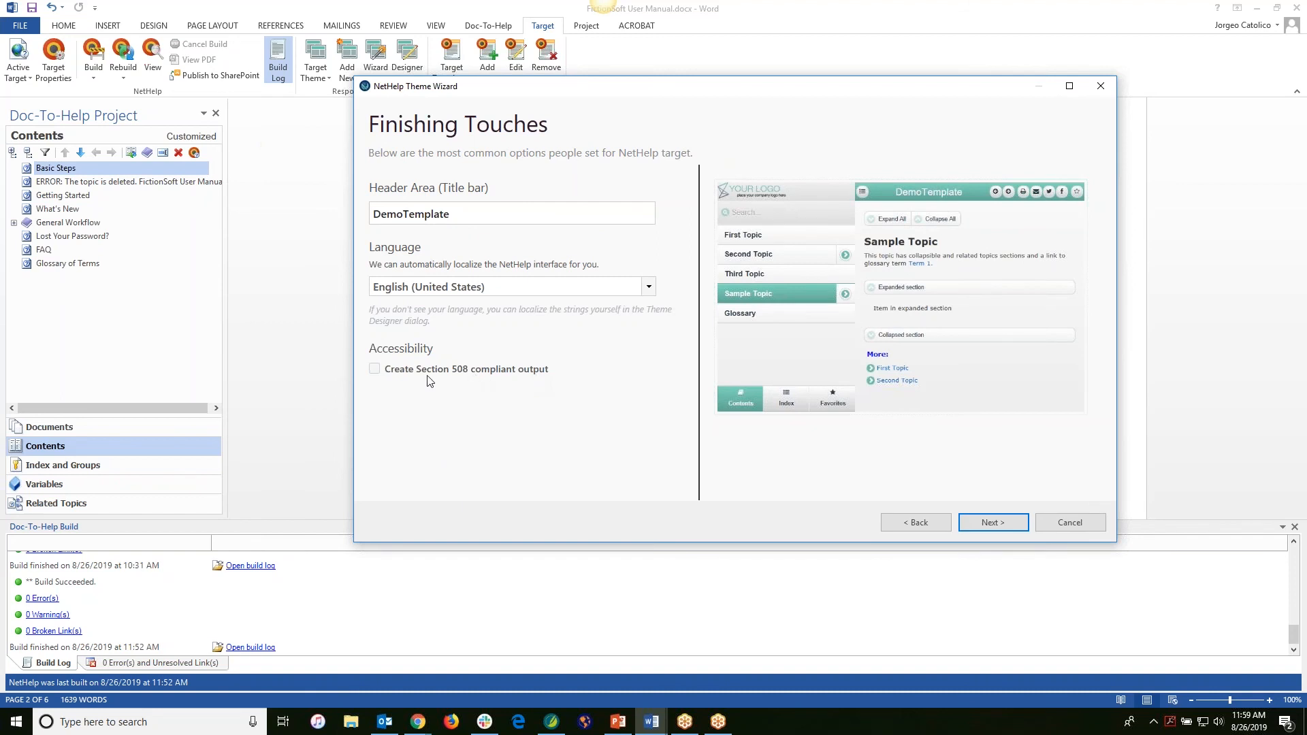
{"action": "left_click", "coordinate": [373, 371]}
{"action": "left_click", "coordinate": [991, 522]}
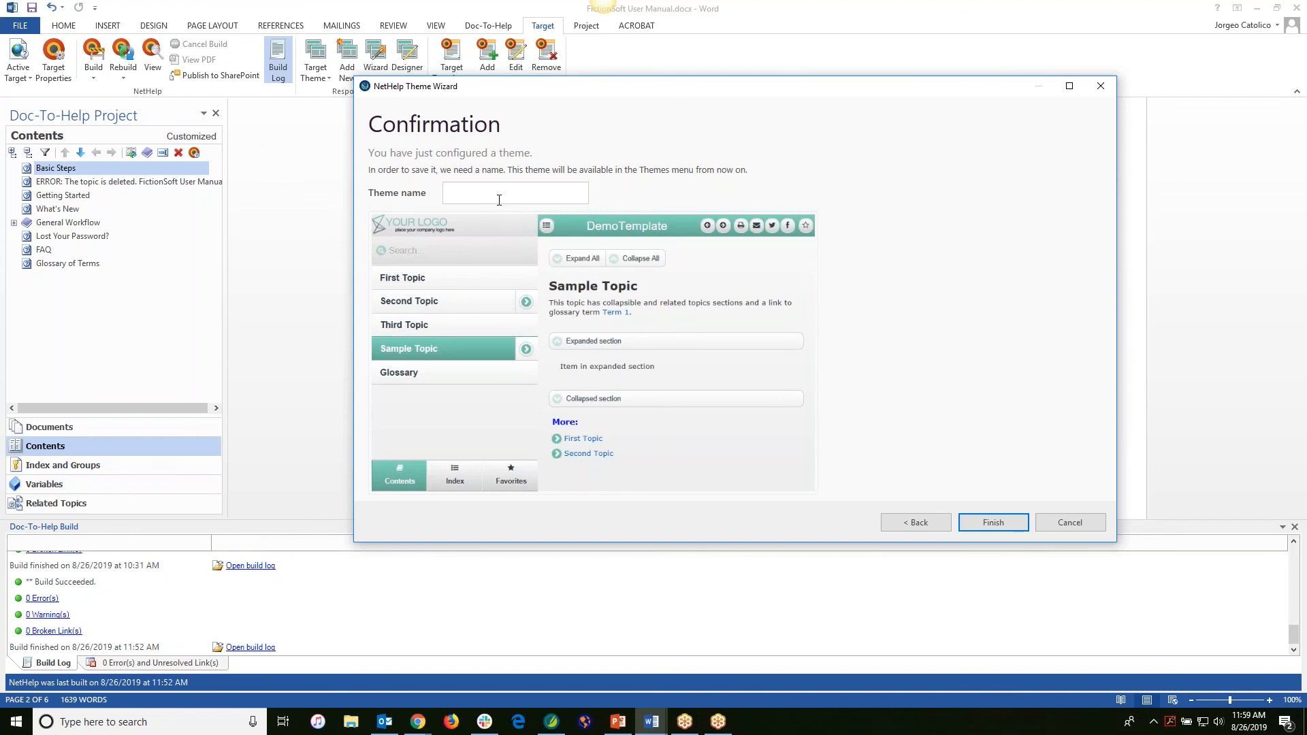
Step: Save the configured theme as "New theme" and select it as the NetHelp target's theme
{"action": "type", "text": "New theme"}
{"action": "left_click", "coordinate": [992, 530]}
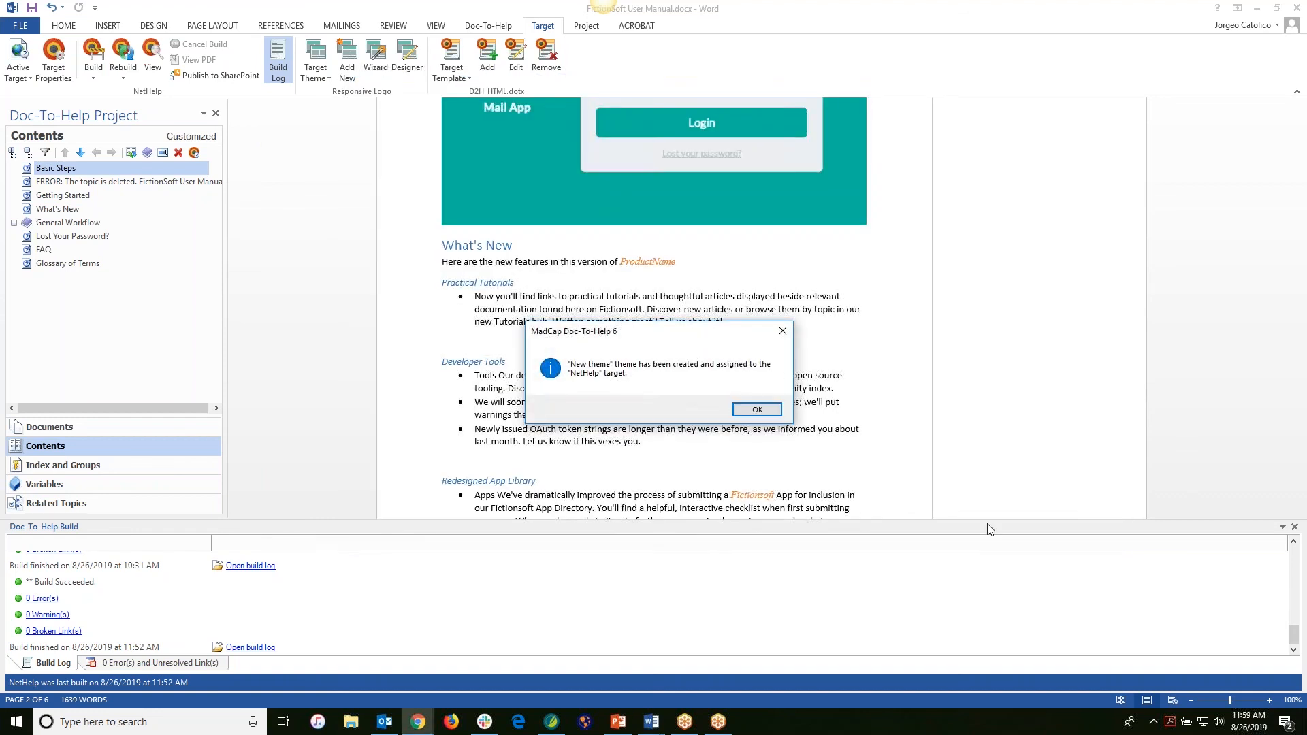
{"action": "left_click", "coordinate": [760, 411]}
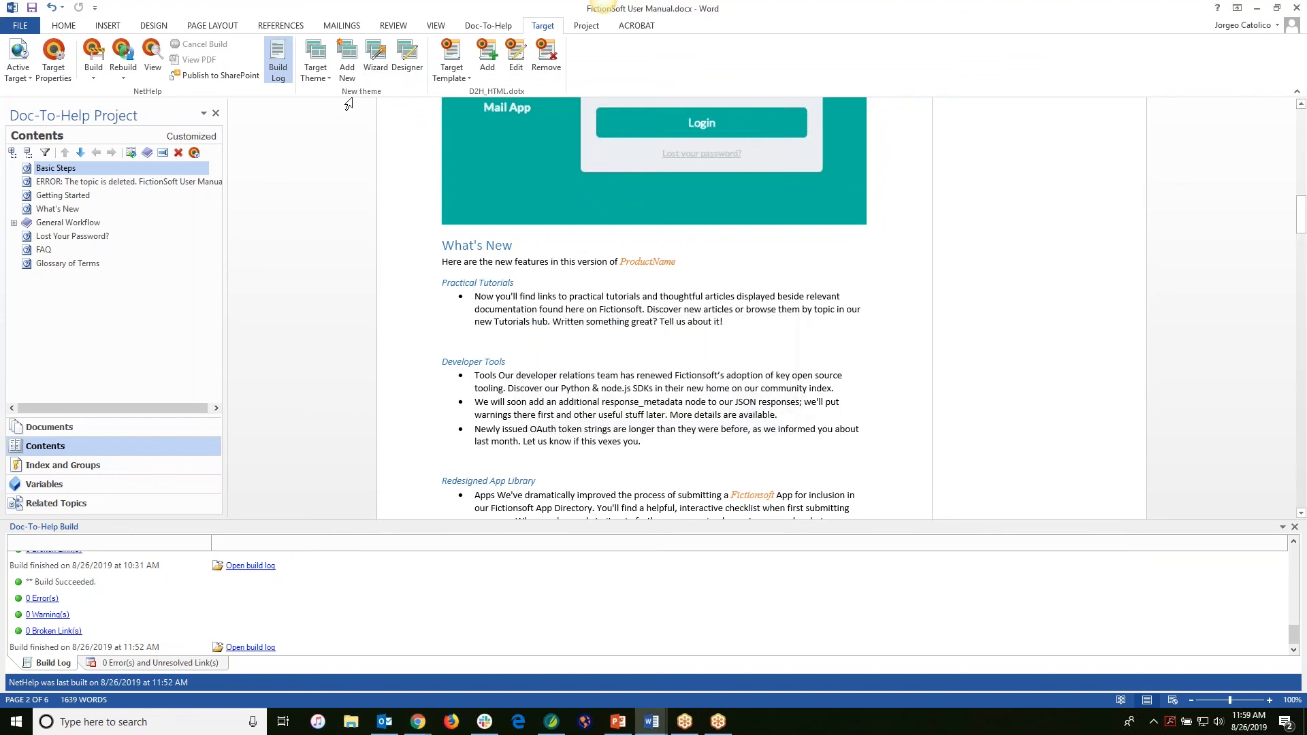
{"action": "left_click", "coordinate": [319, 68]}
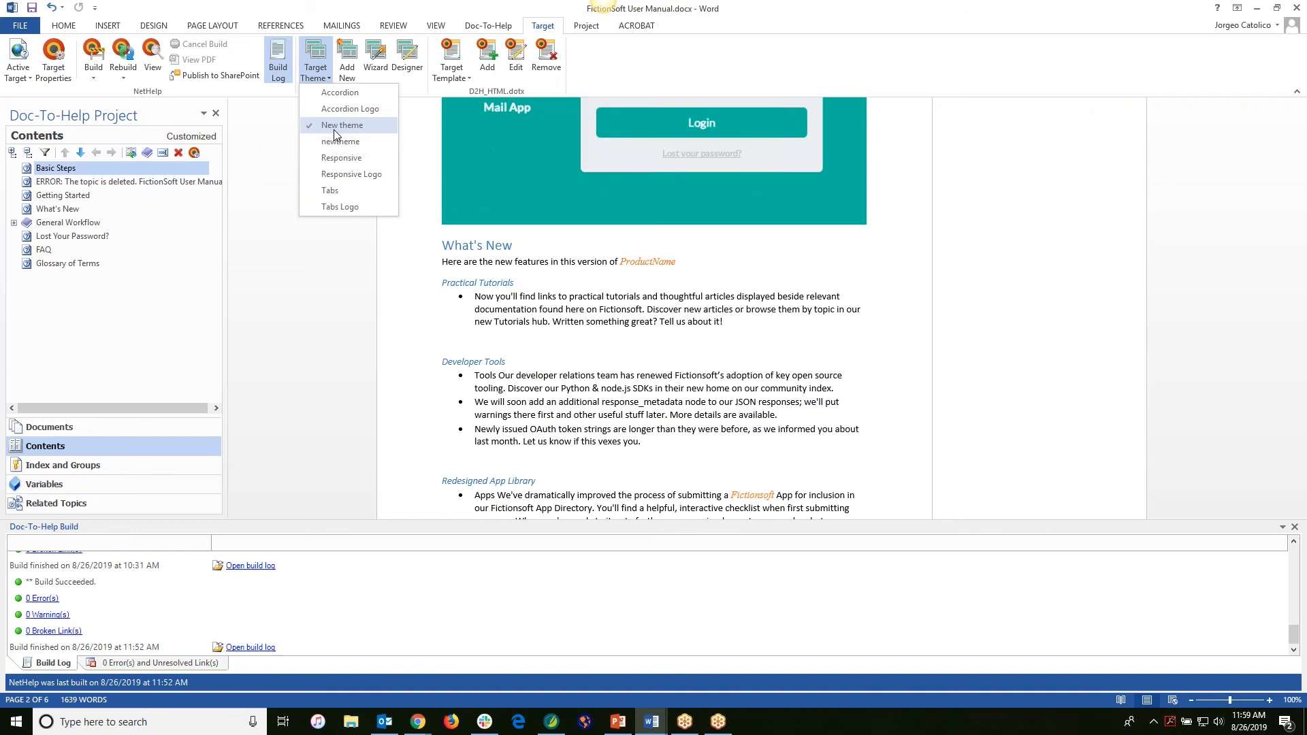
{"action": "left_click", "coordinate": [333, 126]}
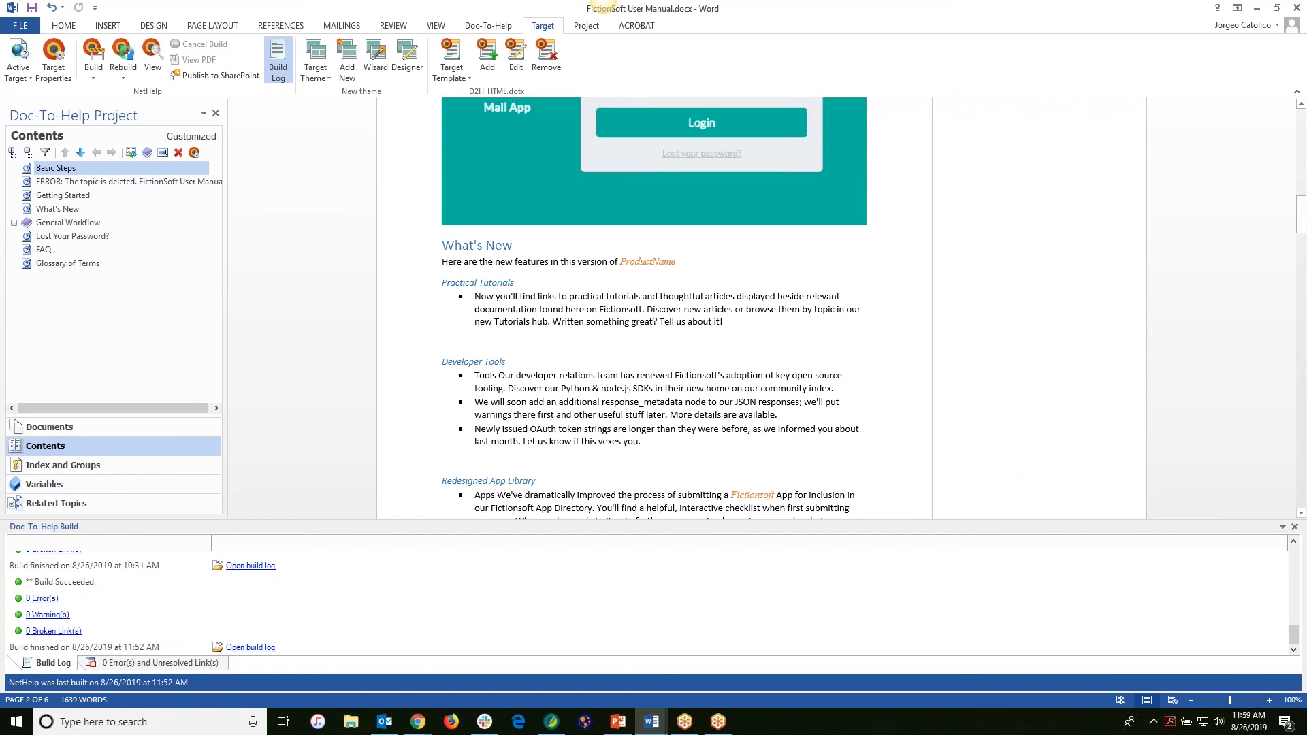
{"action": "scroll", "coordinate": [738, 424], "scroll_direction": "up", "scroll_amount": 1}
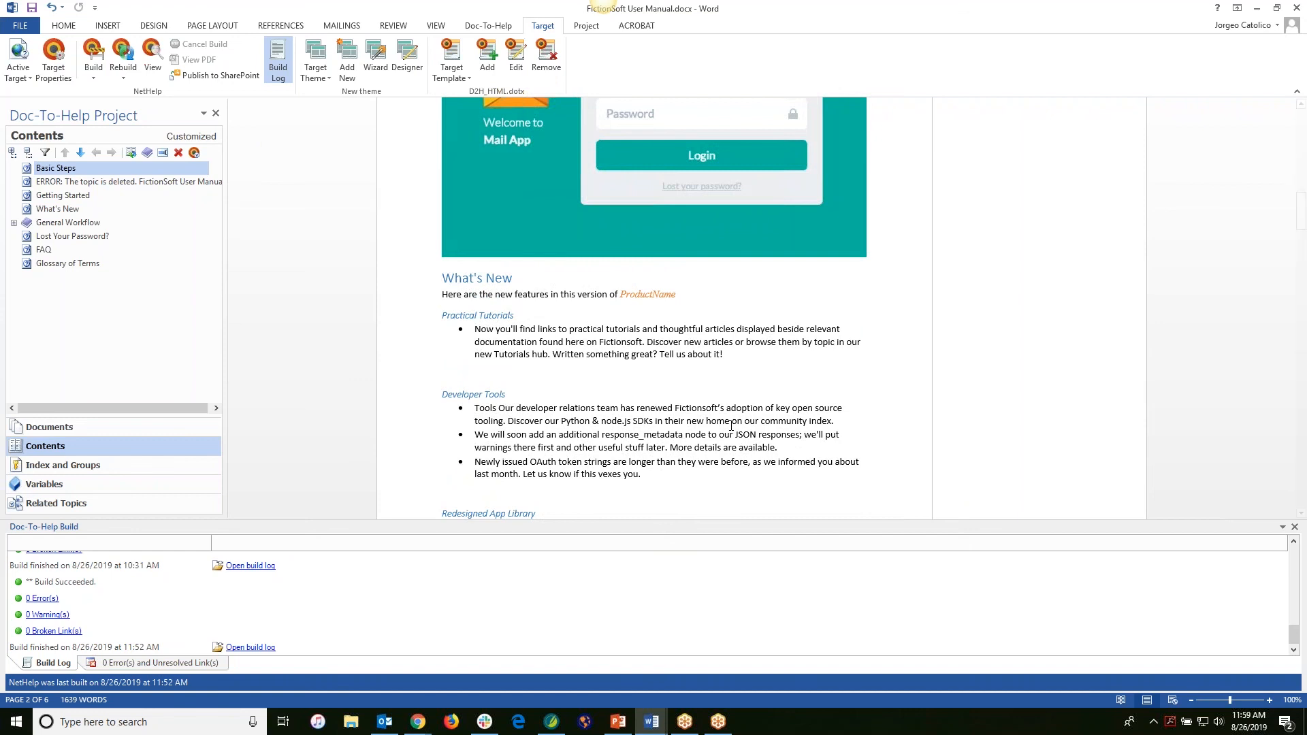
{"action": "scroll", "coordinate": [671, 436], "scroll_direction": "up", "scroll_amount": 5}
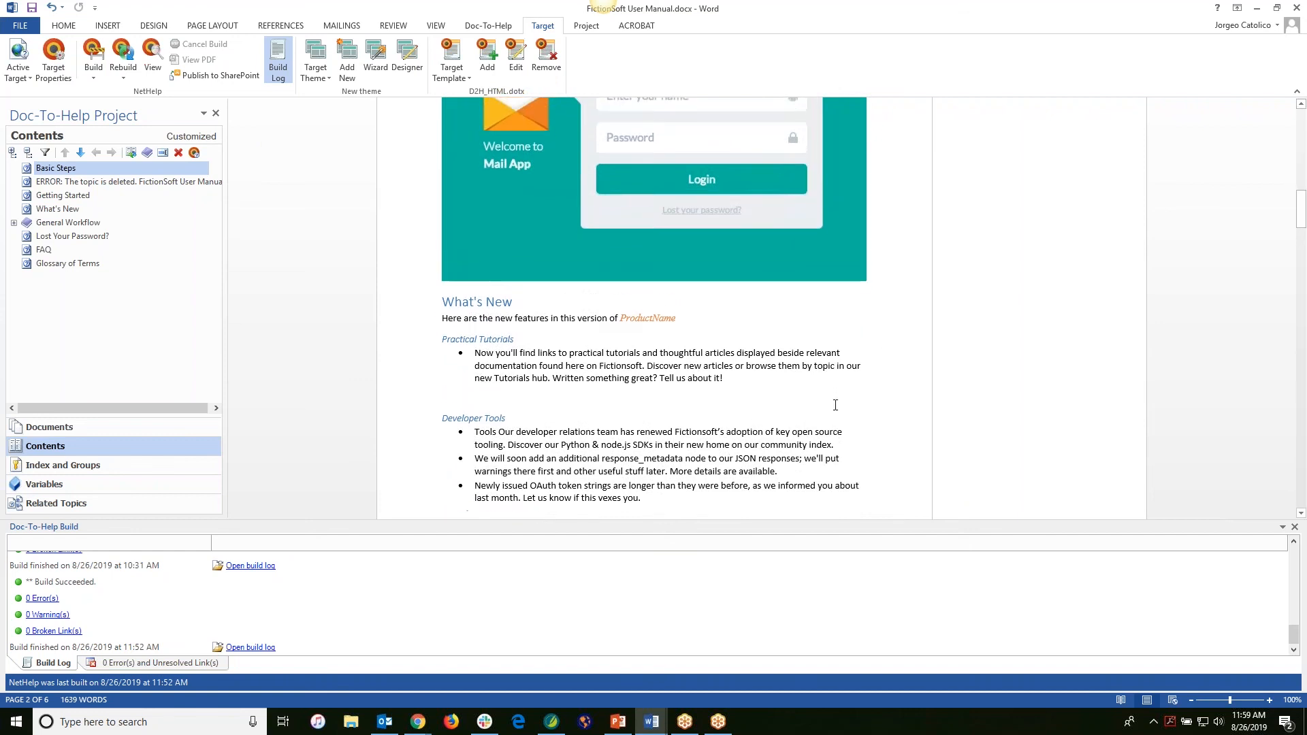